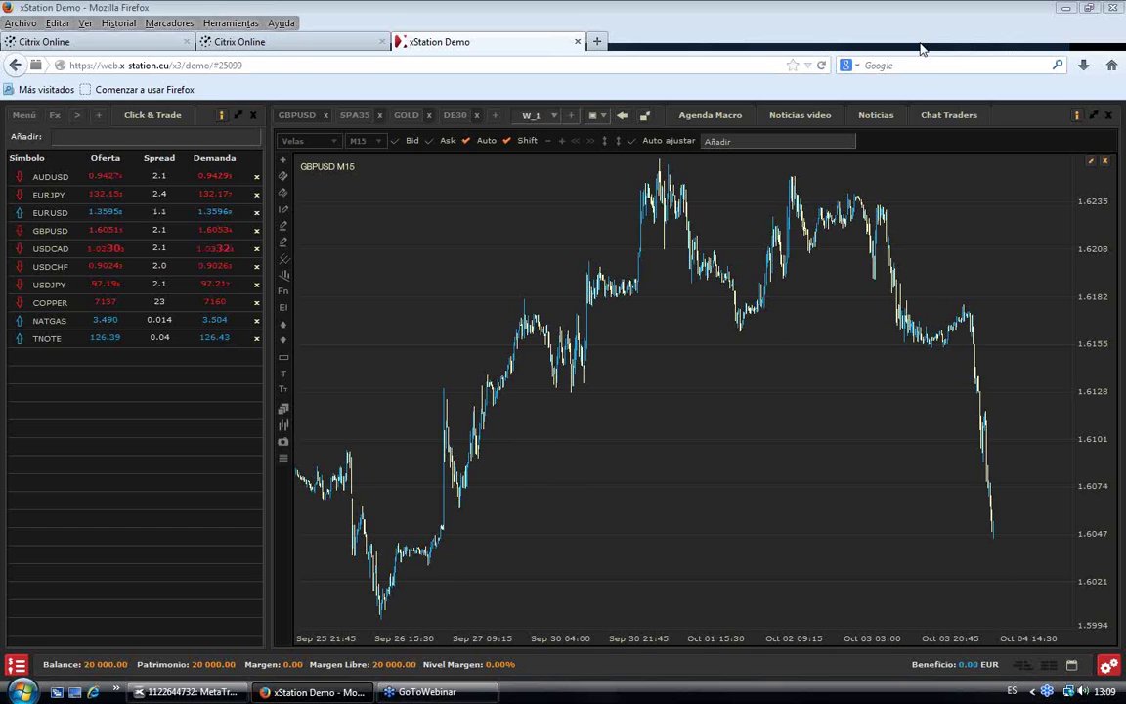
- Draw a Fibonacci retracement on GBPUSD M15 from the Sep 26 low to the early-October high, plus a horizontal ray at the low, 1.6002
{"action": "mouse_move", "coordinate": [787, 307]}
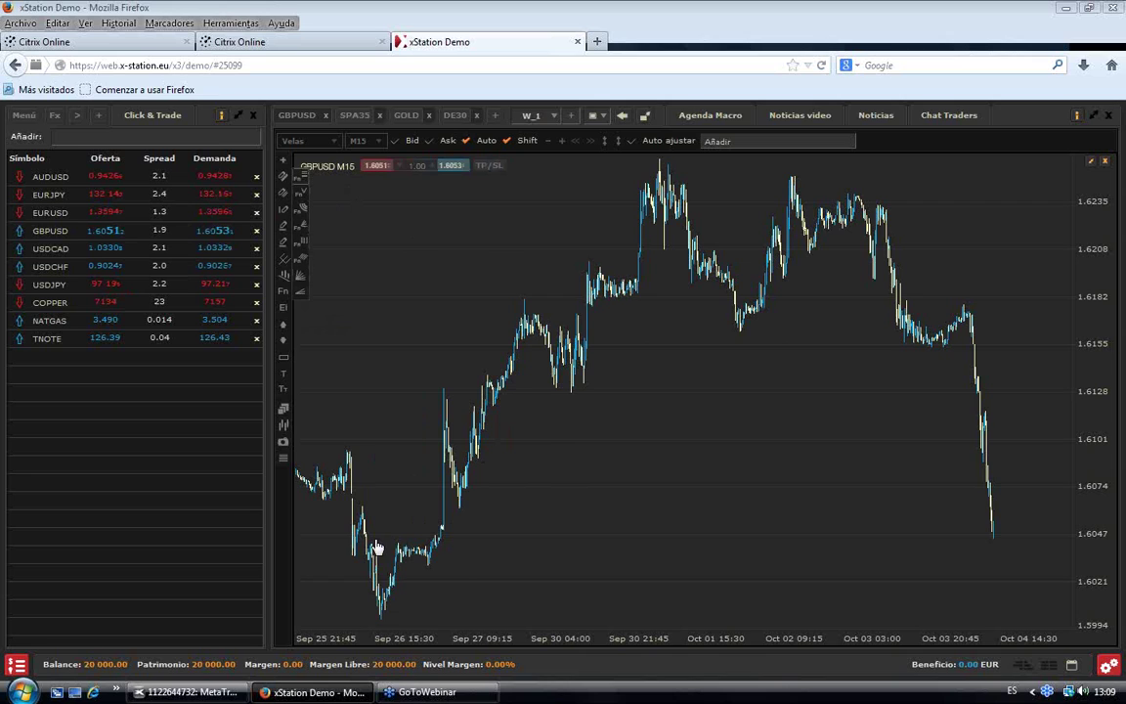
{"action": "mouse_move", "coordinate": [380, 616]}
{"action": "left_mouse_down"}
{"action": "mouse_move", "coordinate": [686, 329]}
{"action": "mouse_move", "coordinate": [748, 168]}
{"action": "left_mouse_up"}
{"action": "left_click", "coordinate": [778, 185]}
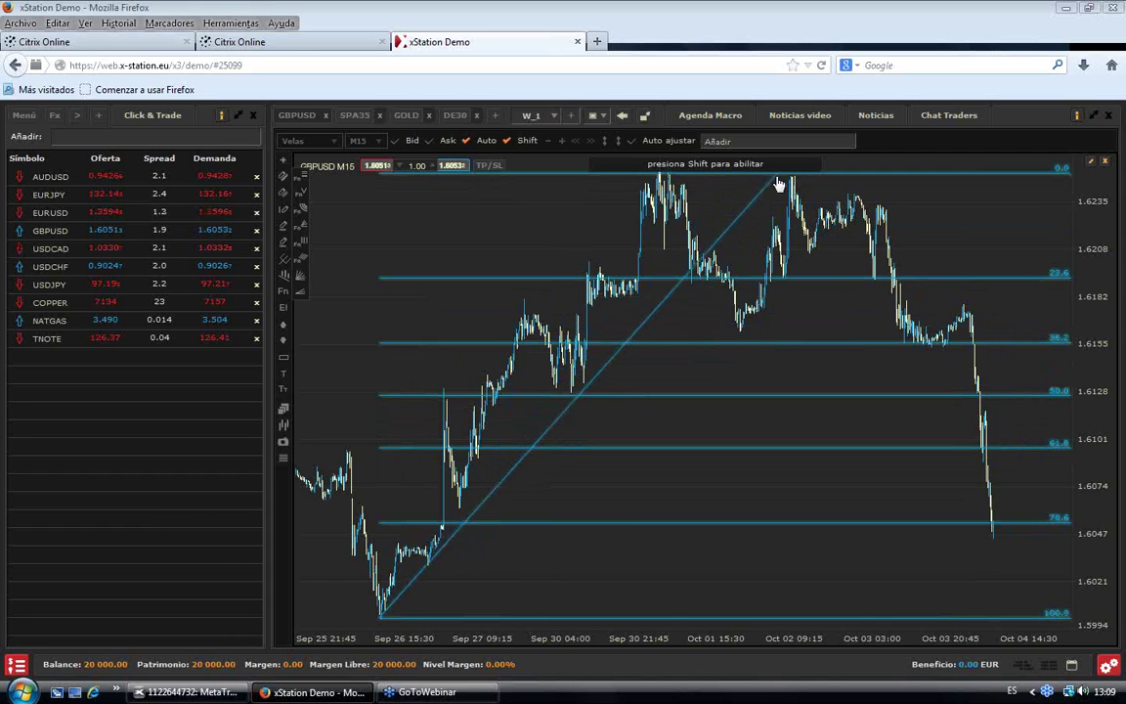
{"action": "left_click_drag", "start_coordinate": [778, 185], "coordinate": [777, 162]}
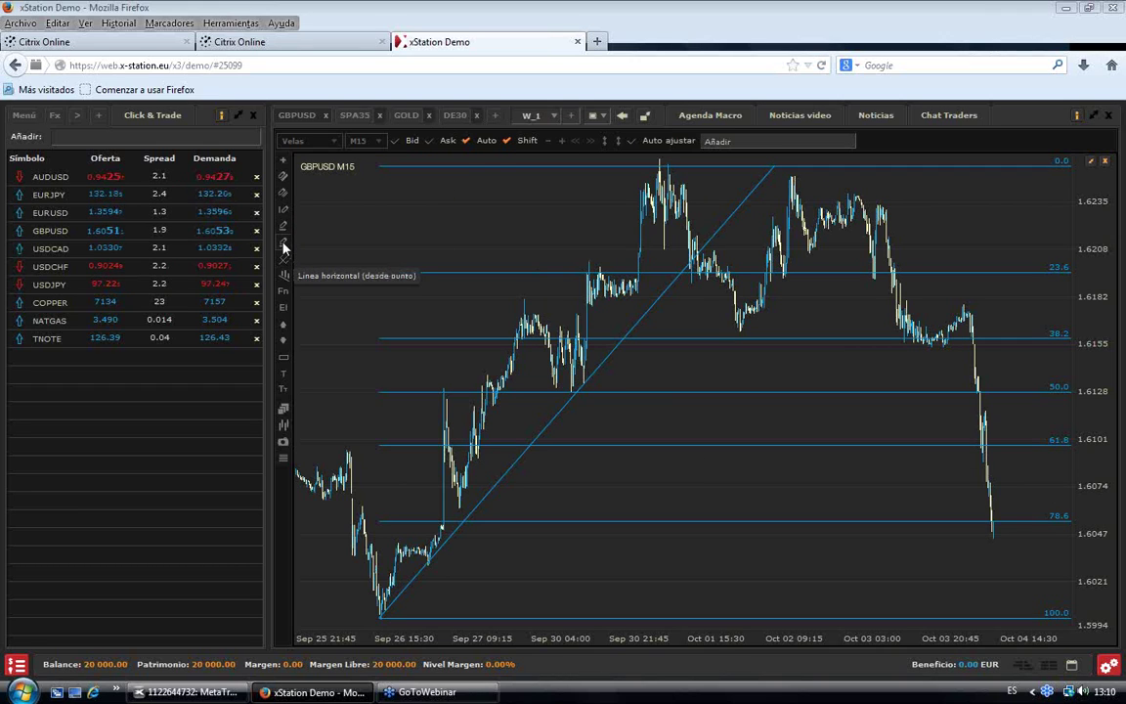
{"action": "left_click", "coordinate": [382, 622]}
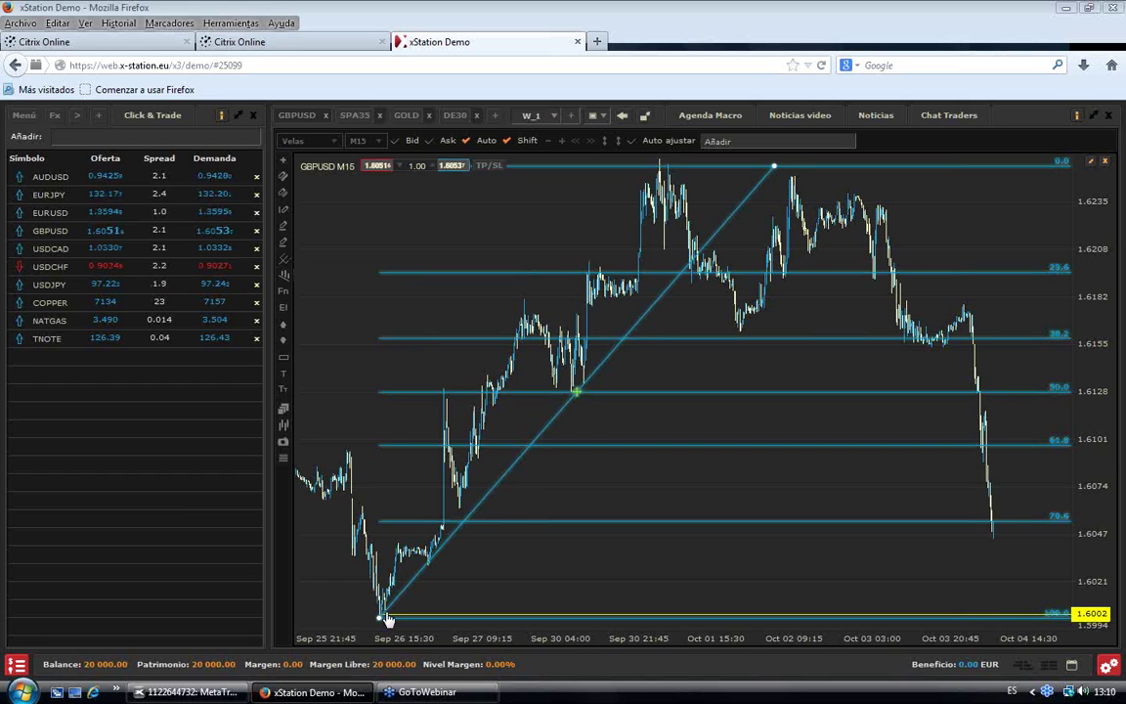
{"action": "left_click", "coordinate": [386, 622]}
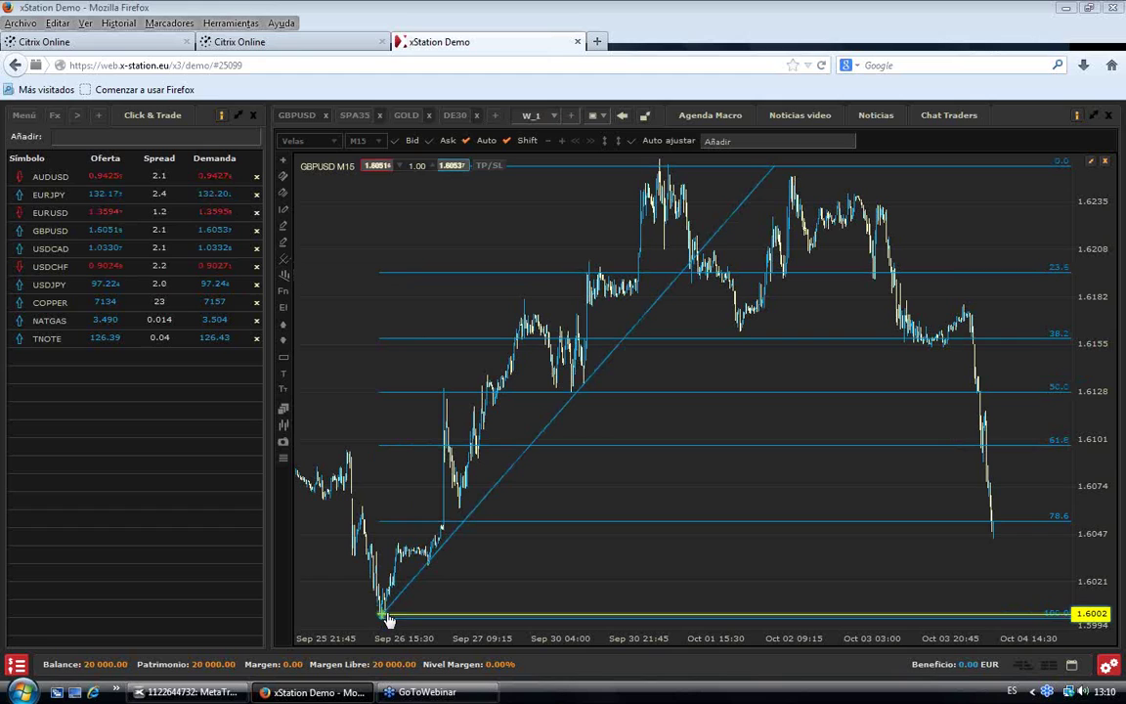
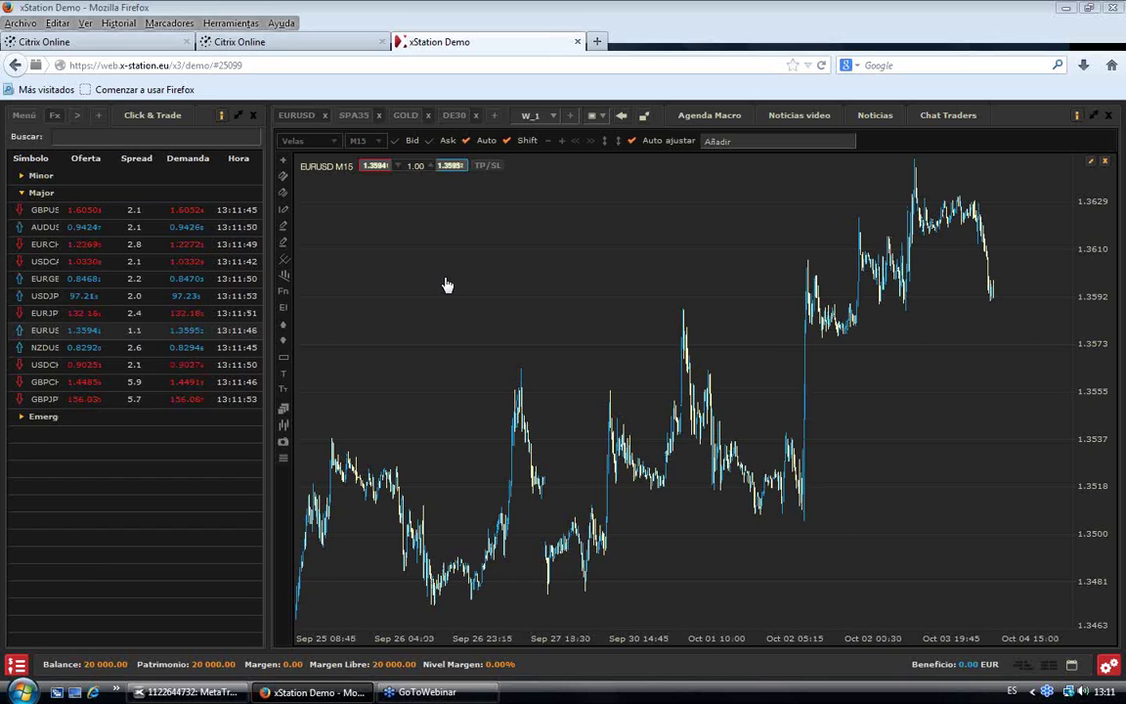
- Draw a horizontal ray on EURUSD M15 starting from the highest peak around Oct 3, and adjust it to just below the peak's tip
{"action": "left_click", "coordinate": [289, 250]}
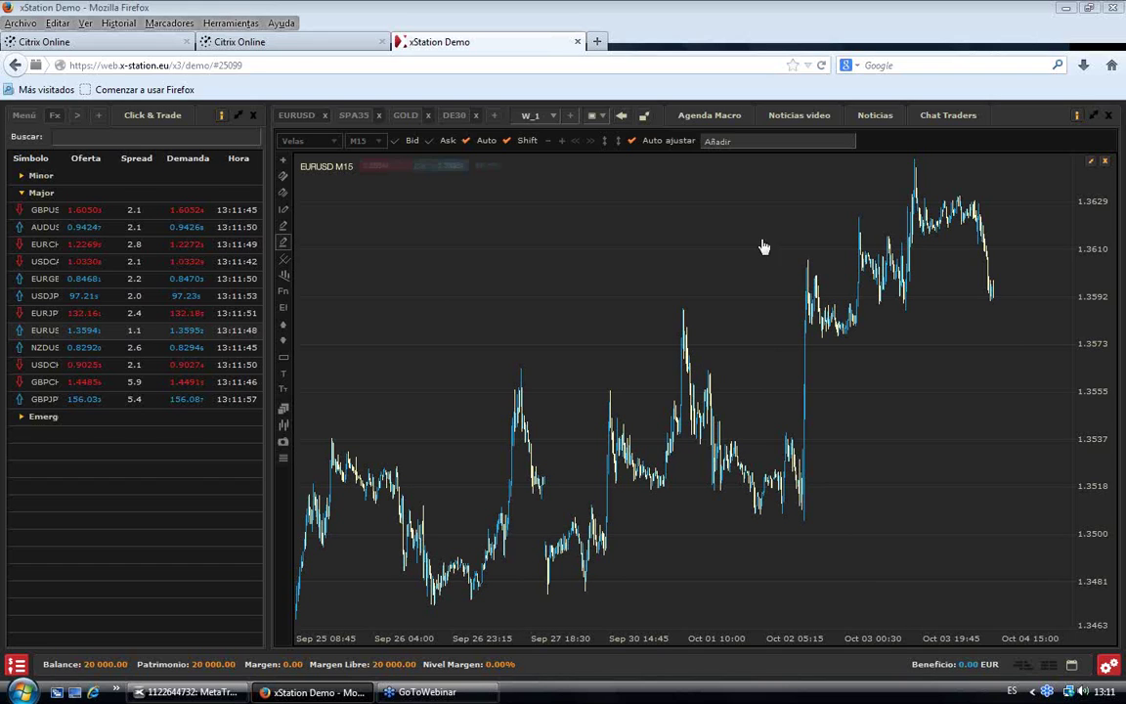
{"action": "left_click", "coordinate": [917, 163]}
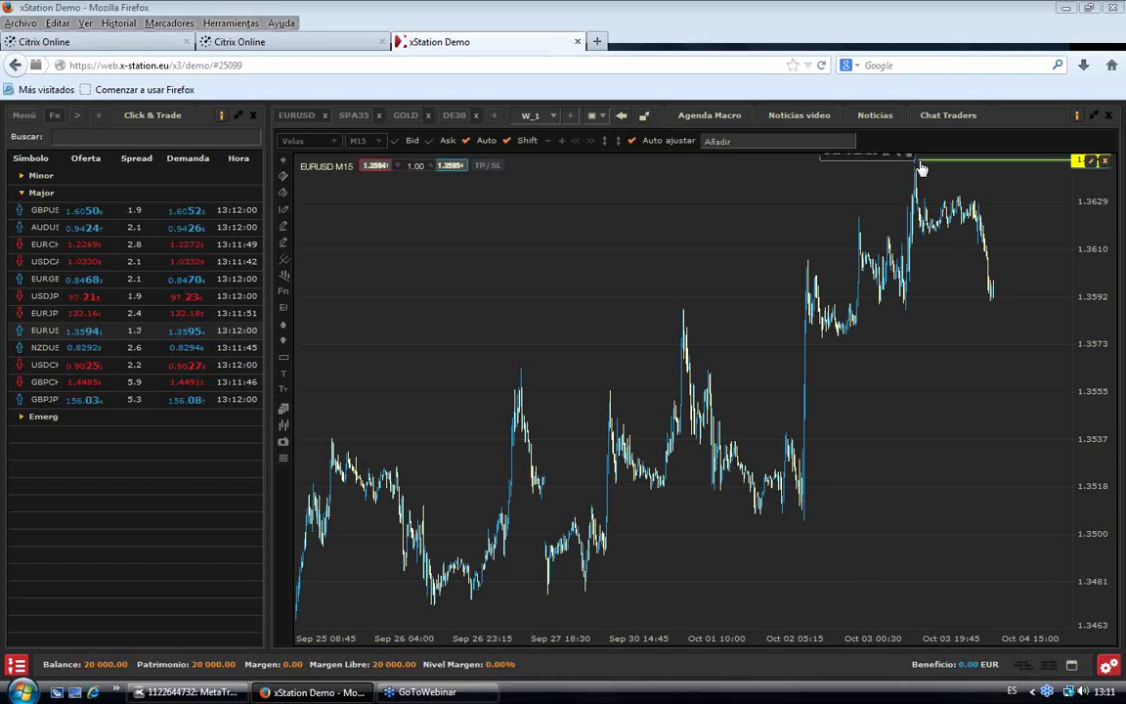
{"action": "left_click", "coordinate": [919, 162]}
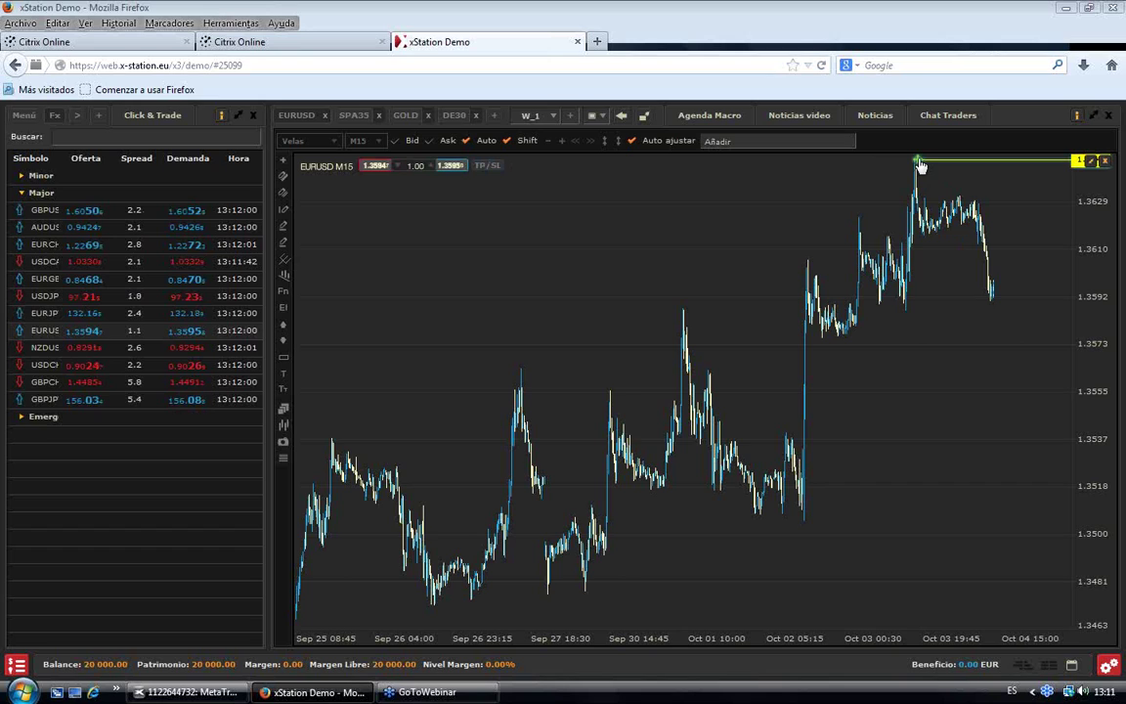
{"action": "left_click_drag", "start_coordinate": [919, 166], "coordinate": [920, 171]}
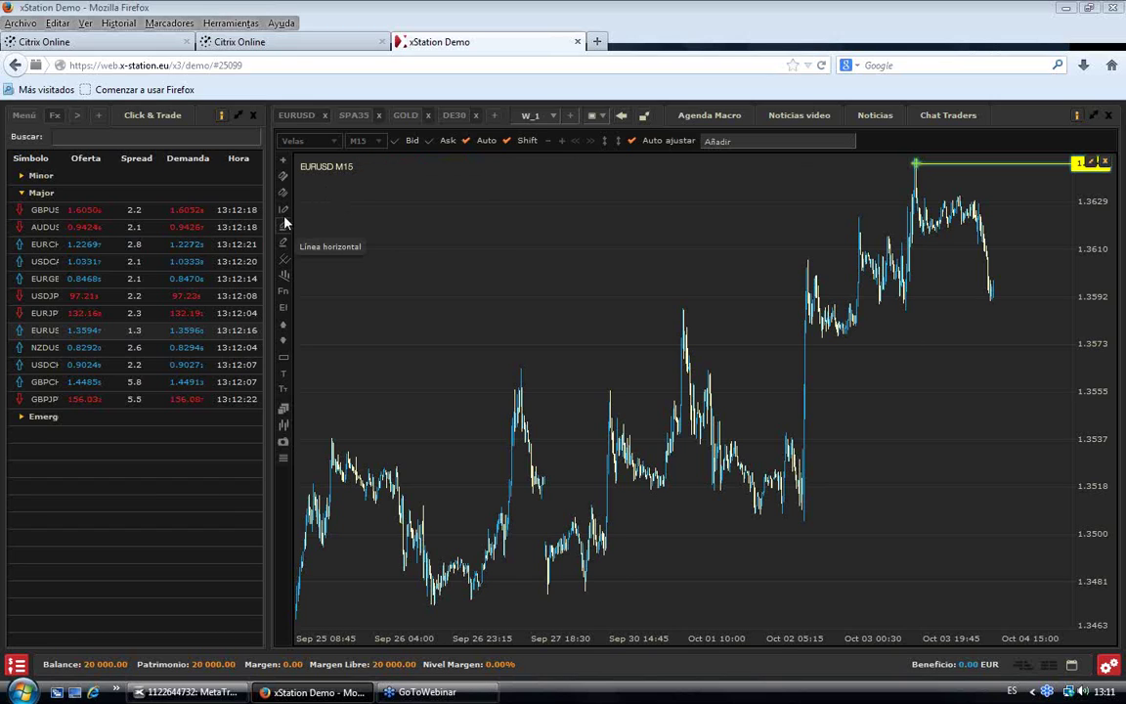
- Add a second horizontal ray on EURUSD at 1.3576, starting from the consolidation lows around Oct 2
{"action": "left_click", "coordinate": [283, 247]}
{"action": "left_click", "coordinate": [864, 338]}
{"action": "left_click_drag", "start_coordinate": [868, 344], "coordinate": [828, 345]}
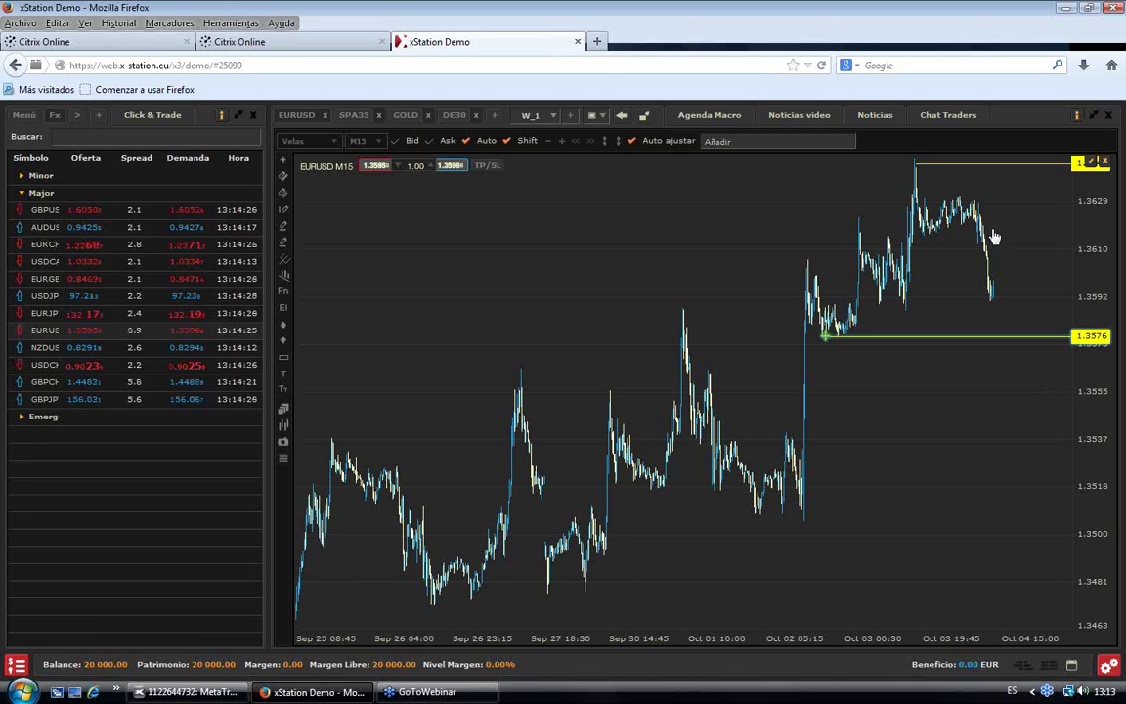
- Add the Average True Range indicator to the EURUSD chart with period 14 and a red line
{"action": "left_click", "coordinate": [769, 143]}
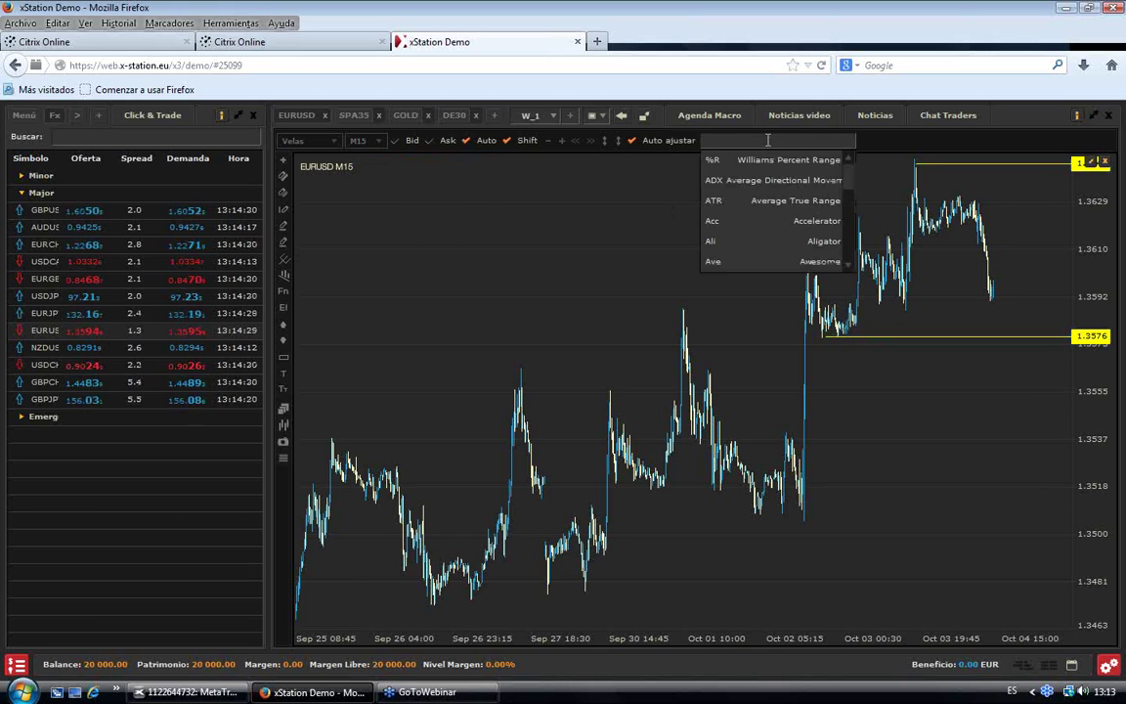
{"action": "left_click", "coordinate": [759, 201]}
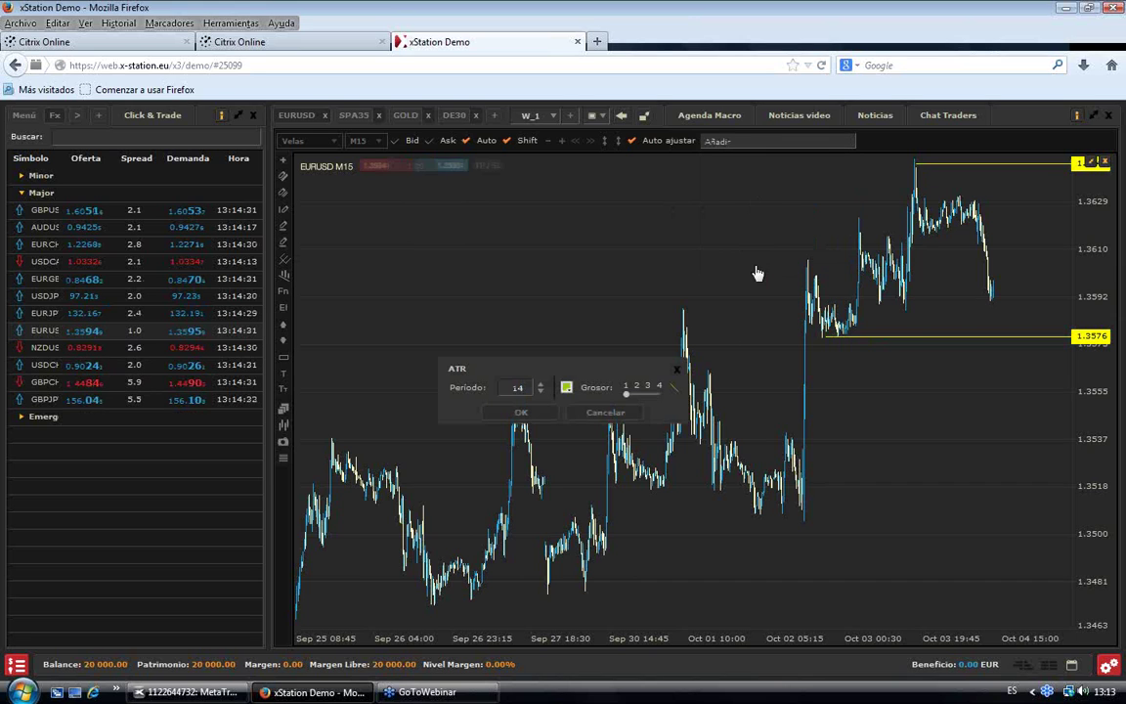
{"action": "left_click", "coordinate": [566, 388]}
{"action": "left_click", "coordinate": [570, 479]}
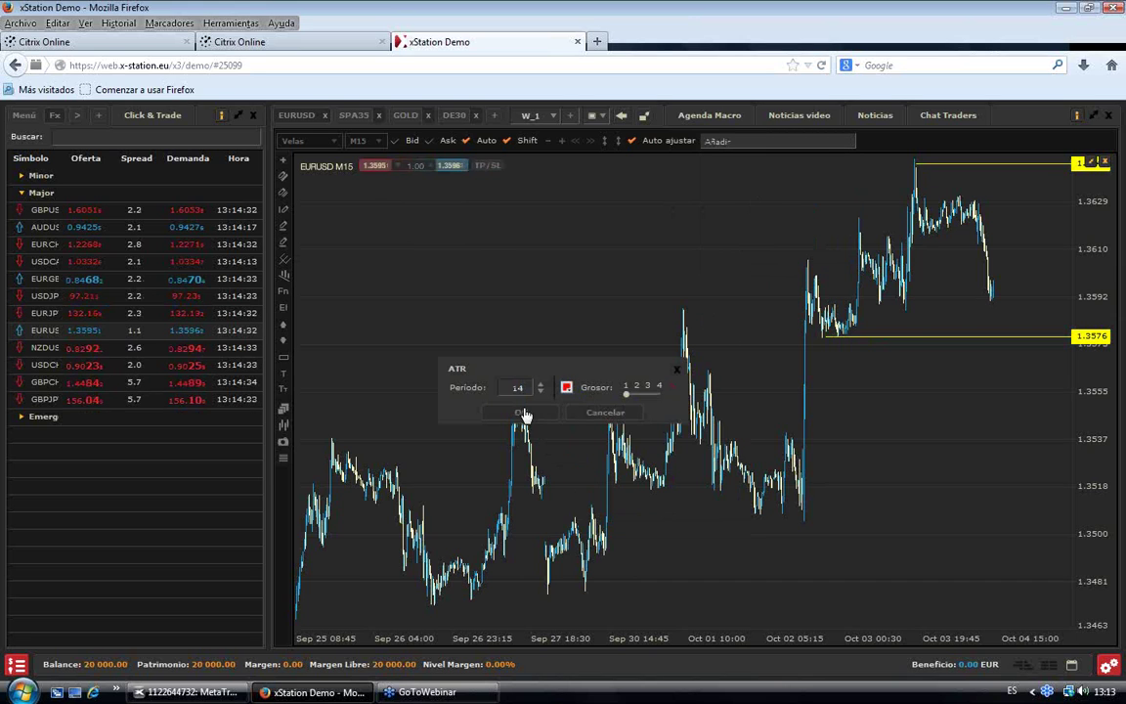
{"action": "left_click", "coordinate": [536, 413]}
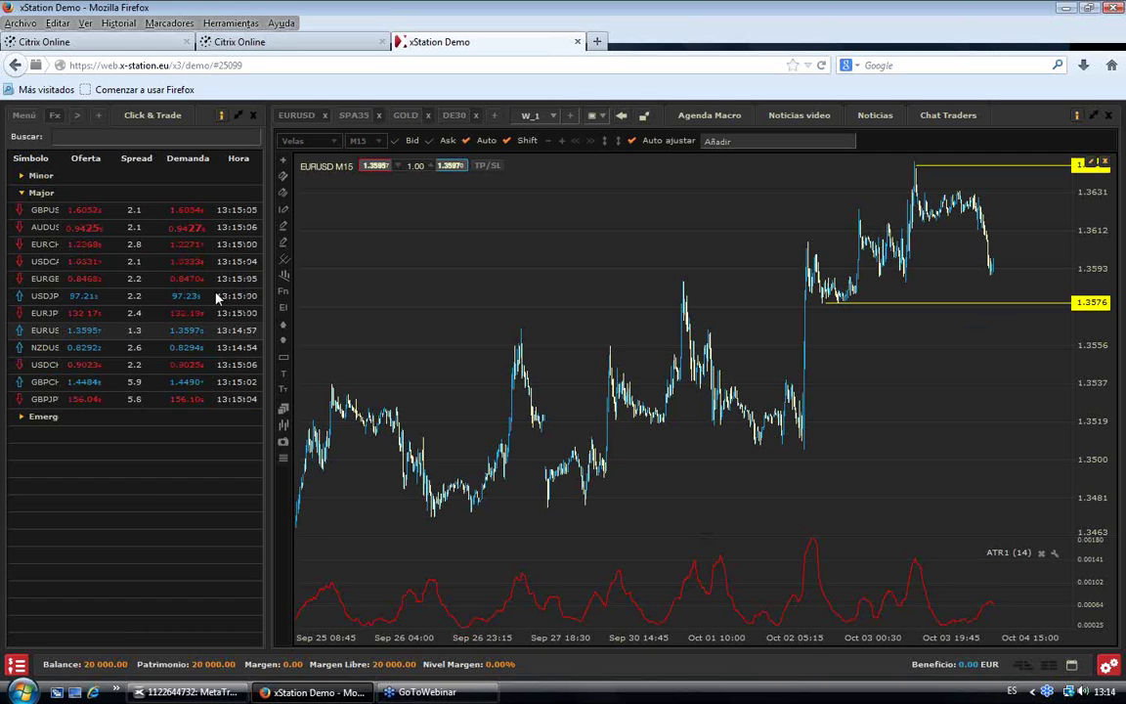
- Switch the chart to USDJPY and show its price history back to Sep 25
{"action": "left_click_drag", "start_coordinate": [54, 298], "coordinate": [516, 278]}
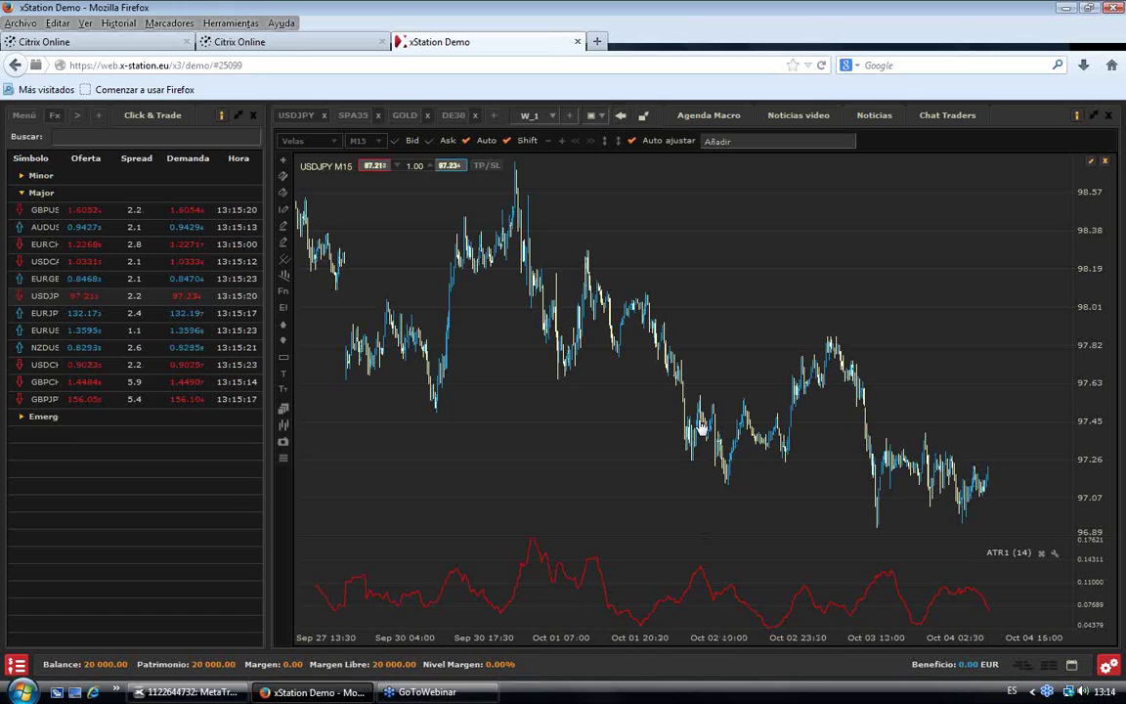
{"action": "scroll", "coordinate": [701, 427], "scroll_direction": "up", "scroll_amount": 3}
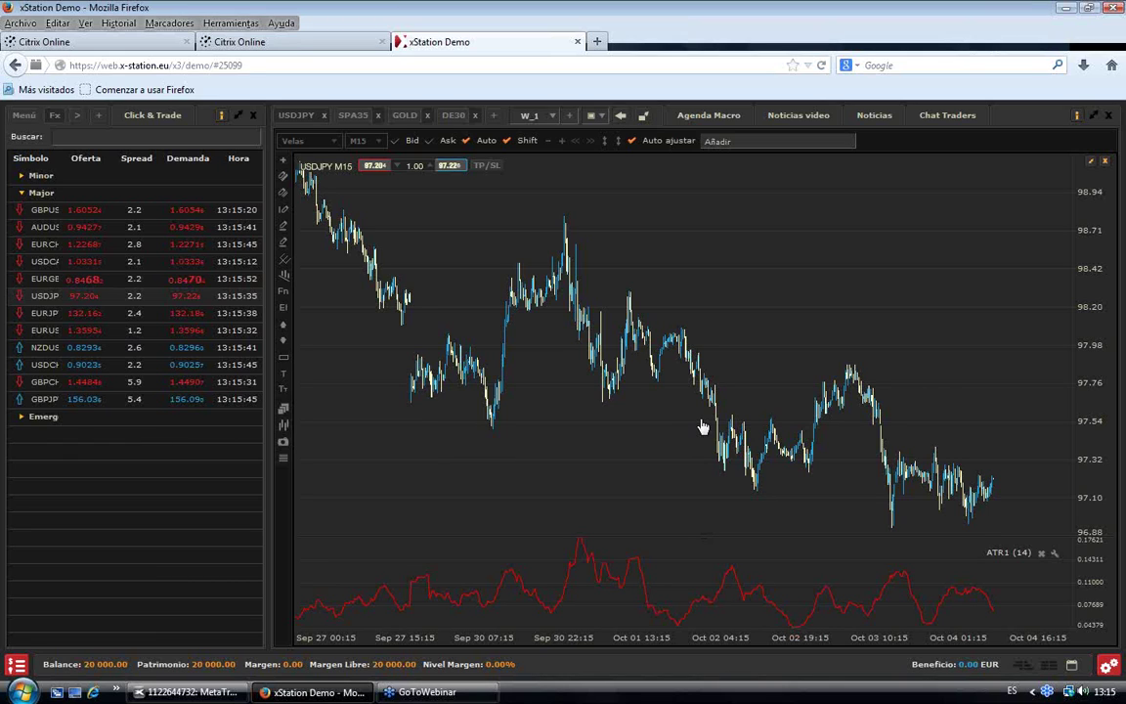
{"action": "scroll", "coordinate": [702, 427], "scroll_direction": "down", "scroll_amount": 2}
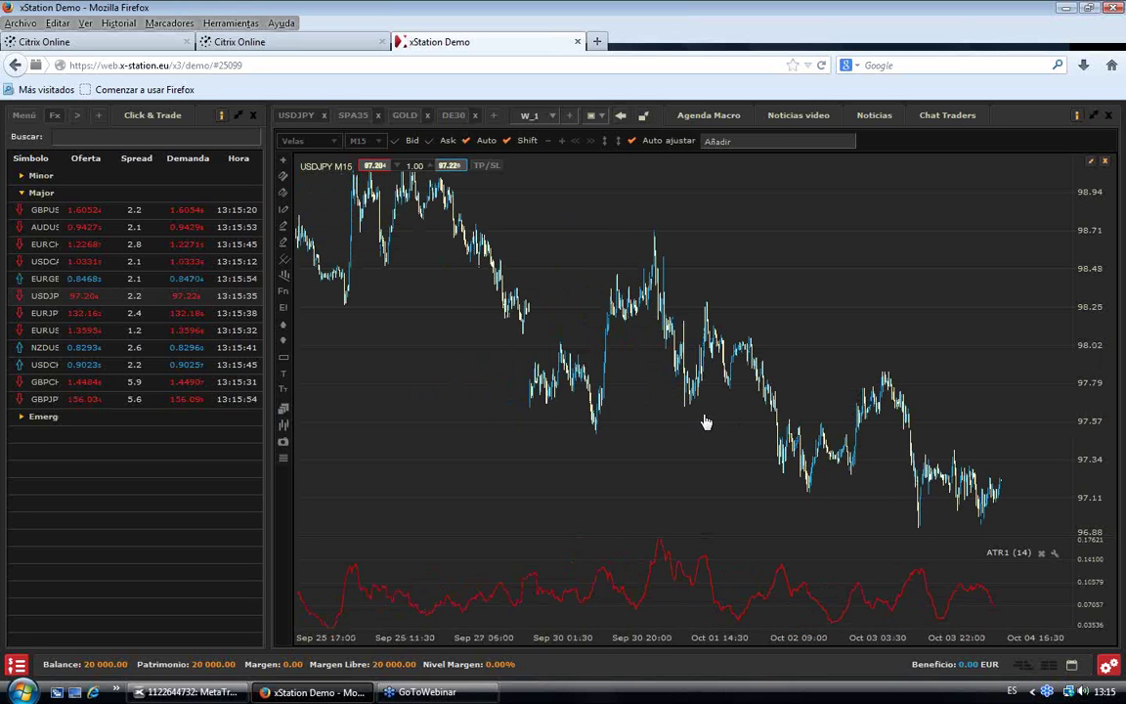
{"action": "scroll", "coordinate": [842, 415], "scroll_direction": "down", "scroll_amount": 1}
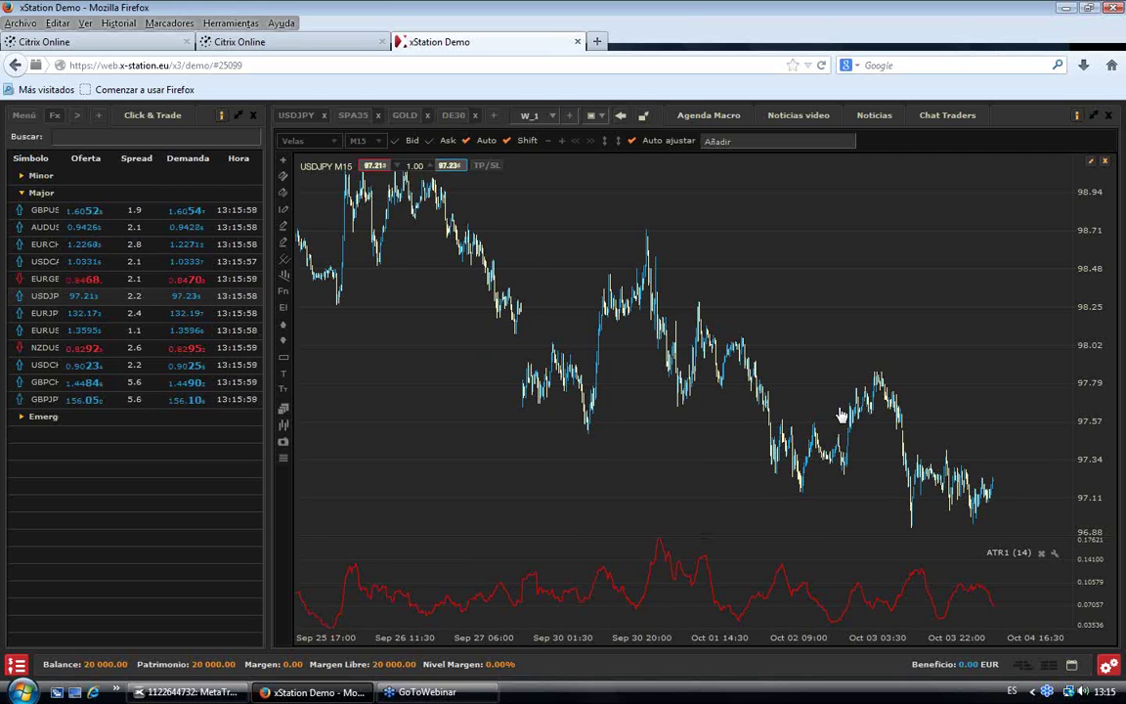
- Remove the ATR indicator and draw a horizontal ray at 97.40 from the latest swing high on USDJPY
{"action": "left_click", "coordinate": [1042, 552]}
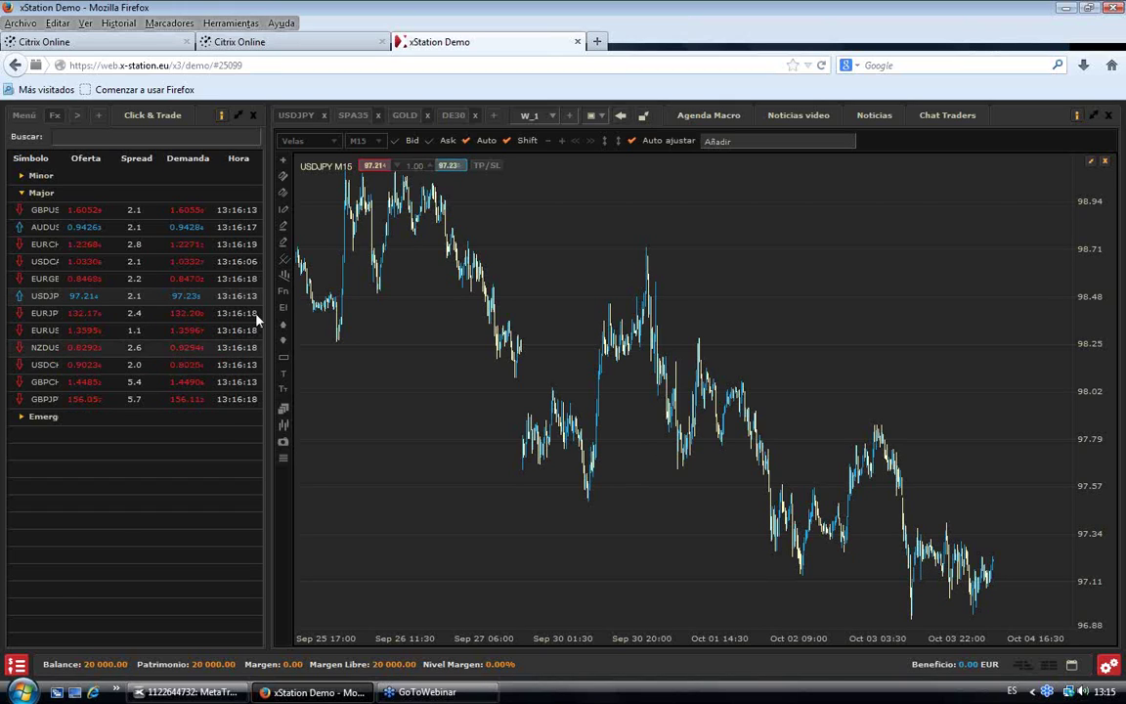
{"action": "left_click", "coordinate": [949, 523]}
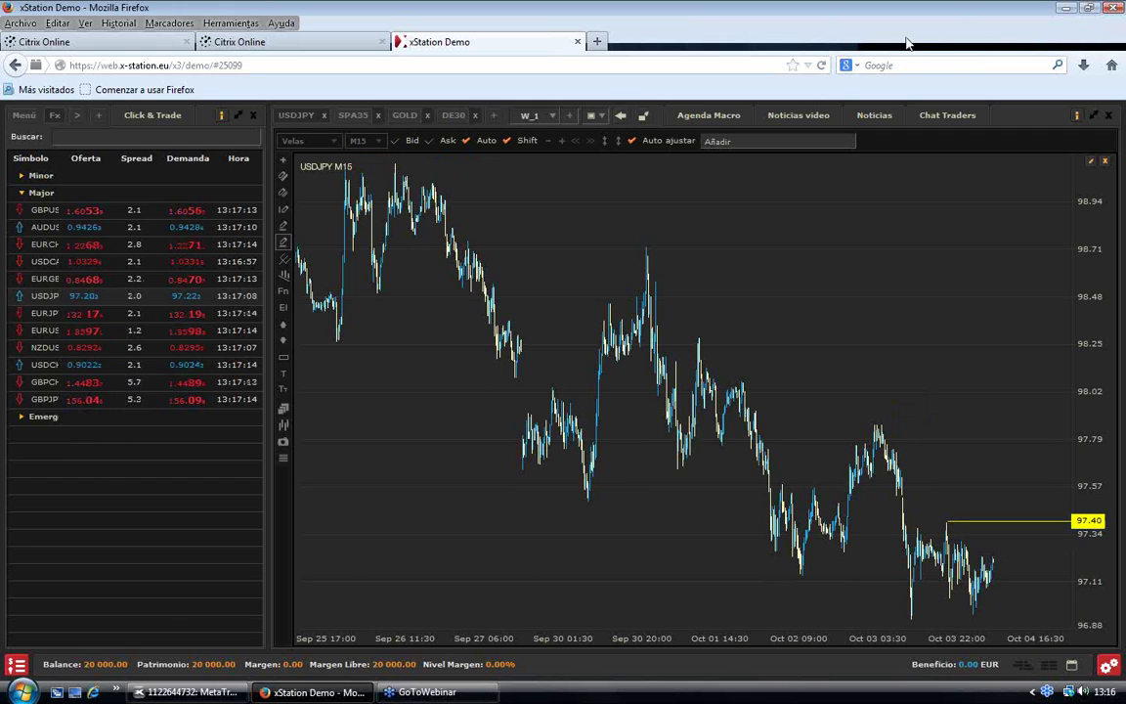
- Load AUDUSD into the chart and draw a rising trendline under the swing lows from Sep 30 to Oct 4
{"action": "left_click_drag", "start_coordinate": [47, 227], "coordinate": [466, 346]}
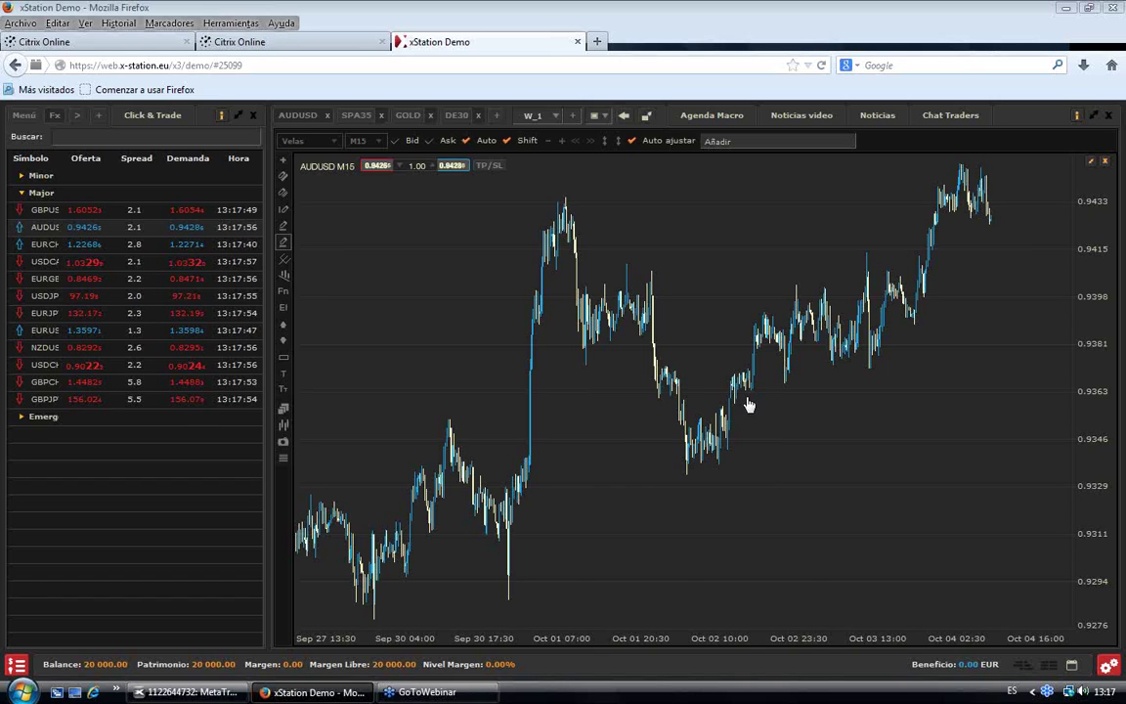
{"action": "left_click", "coordinate": [285, 180]}
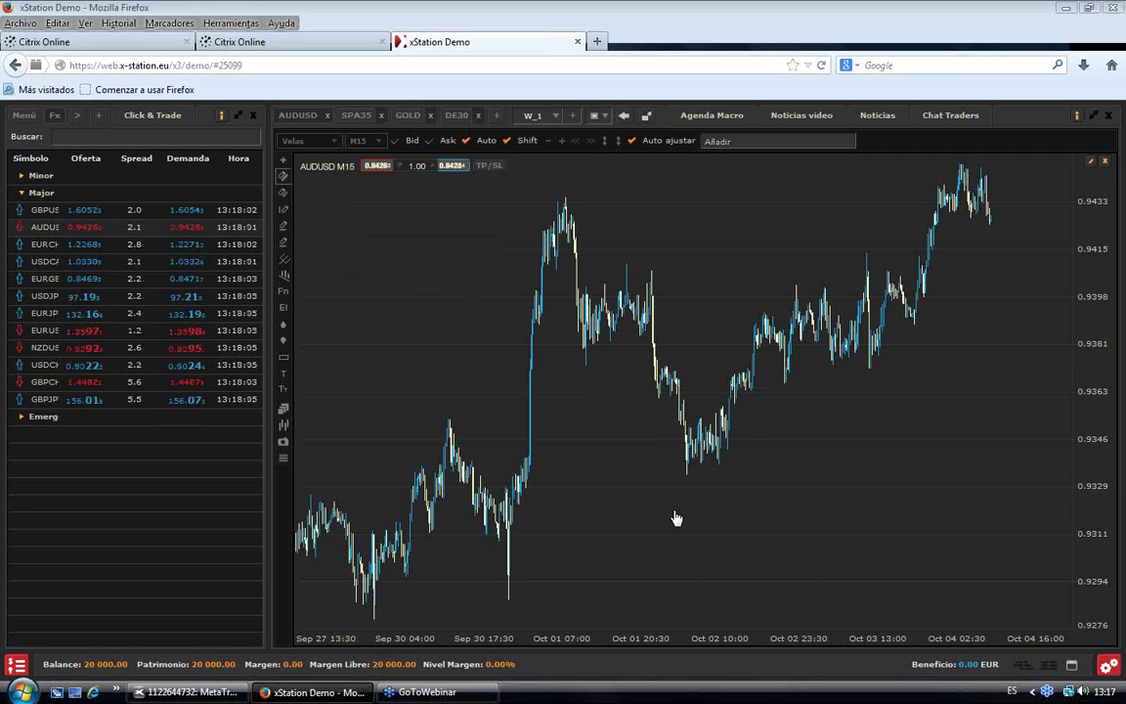
{"action": "mouse_move", "coordinate": [495, 602]}
{"action": "left_mouse_down"}
{"action": "mouse_move", "coordinate": [1026, 297]}
{"action": "mouse_move", "coordinate": [1034, 257]}
{"action": "left_mouse_up"}
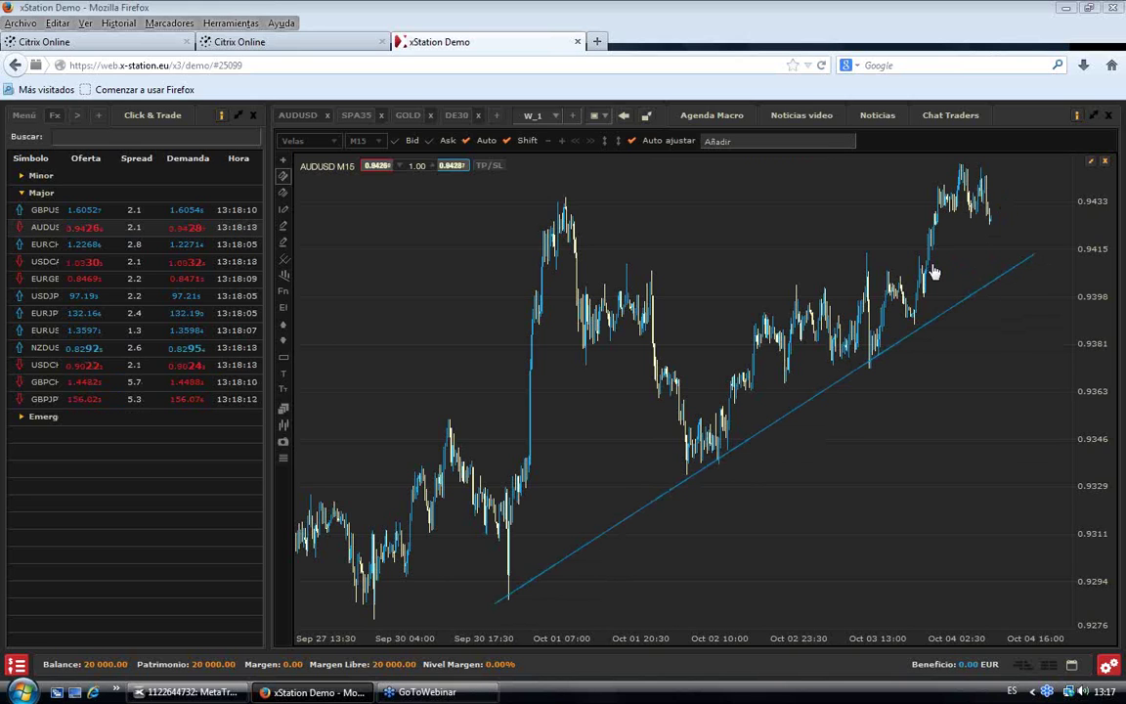
{"action": "scroll", "coordinate": [934, 274], "scroll_direction": "up", "scroll_amount": 2}
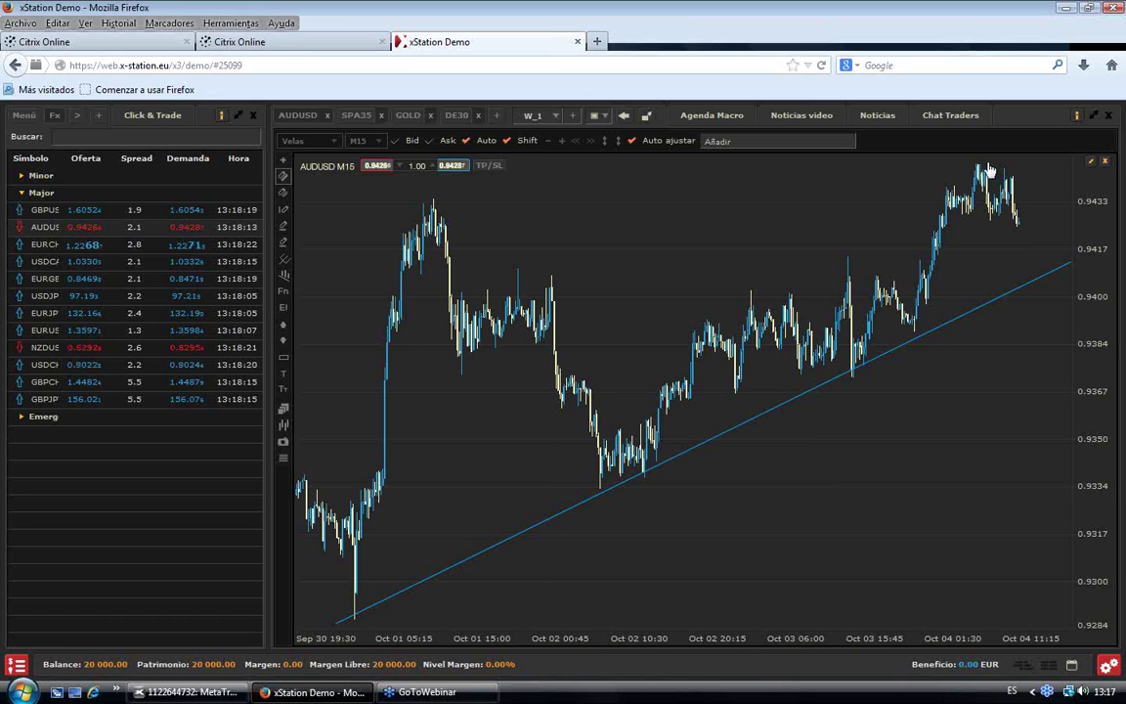
- Draw a short vertical line down from the latest AUDUSD price and a horizontal ray at its lower end, 0.9410
{"action": "left_click", "coordinate": [284, 176]}
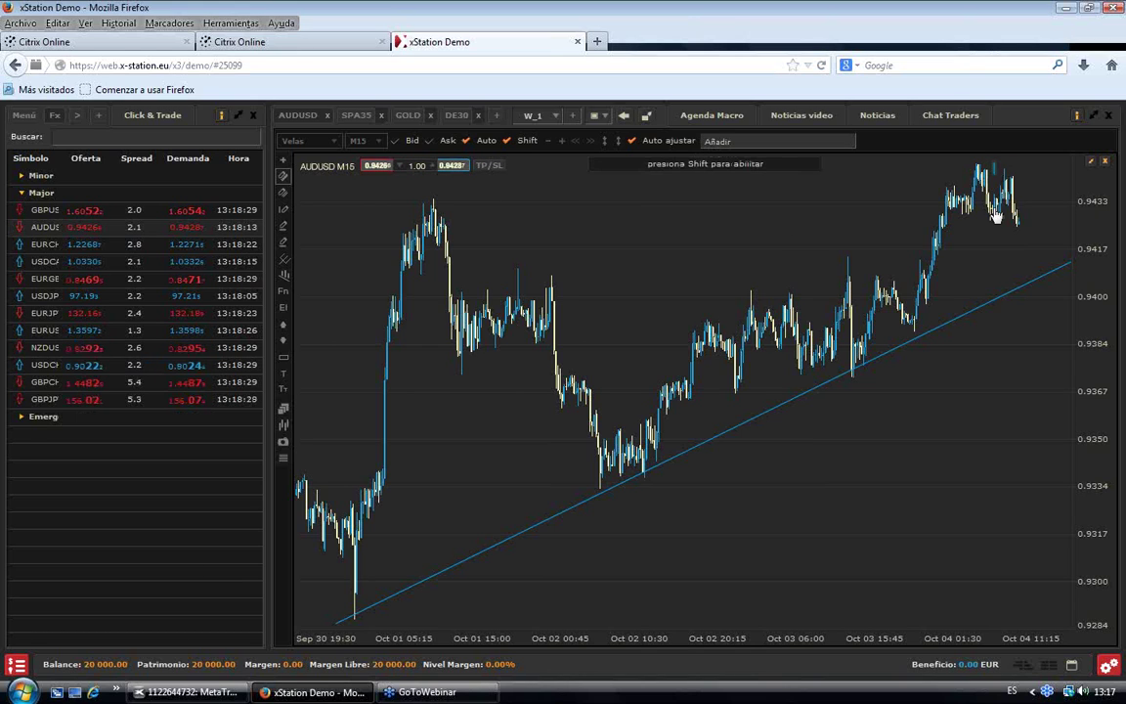
{"action": "scroll", "coordinate": [996, 223], "scroll_direction": "down", "scroll_amount": 3}
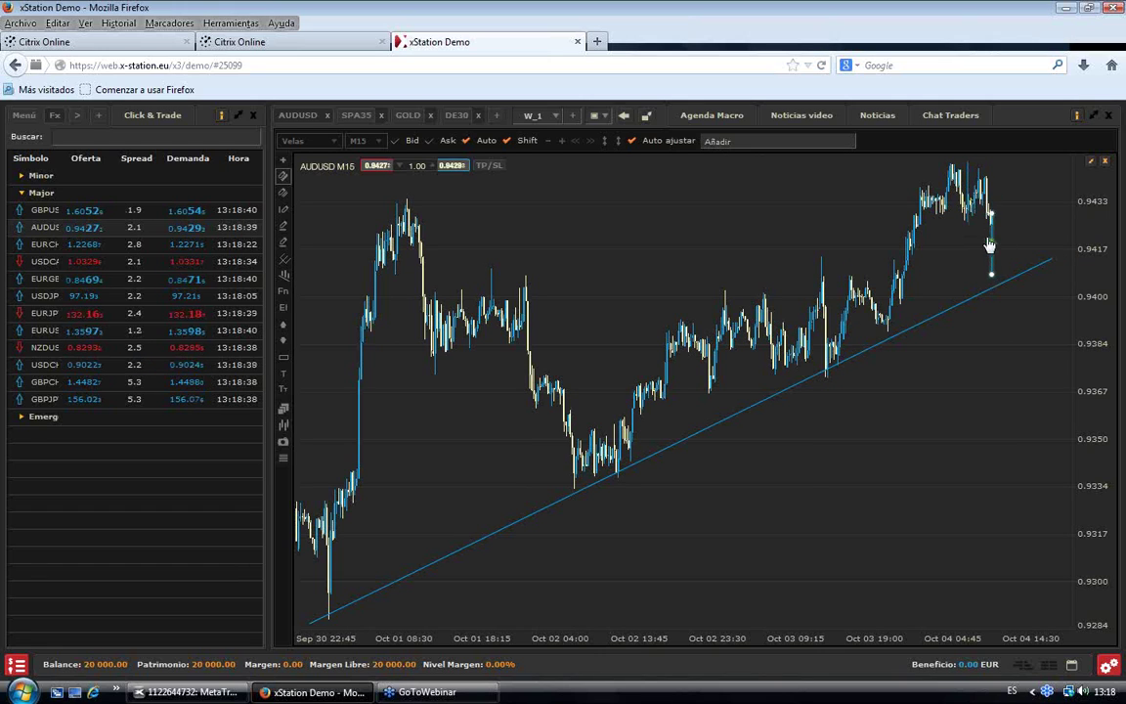
{"action": "left_click", "coordinate": [284, 245]}
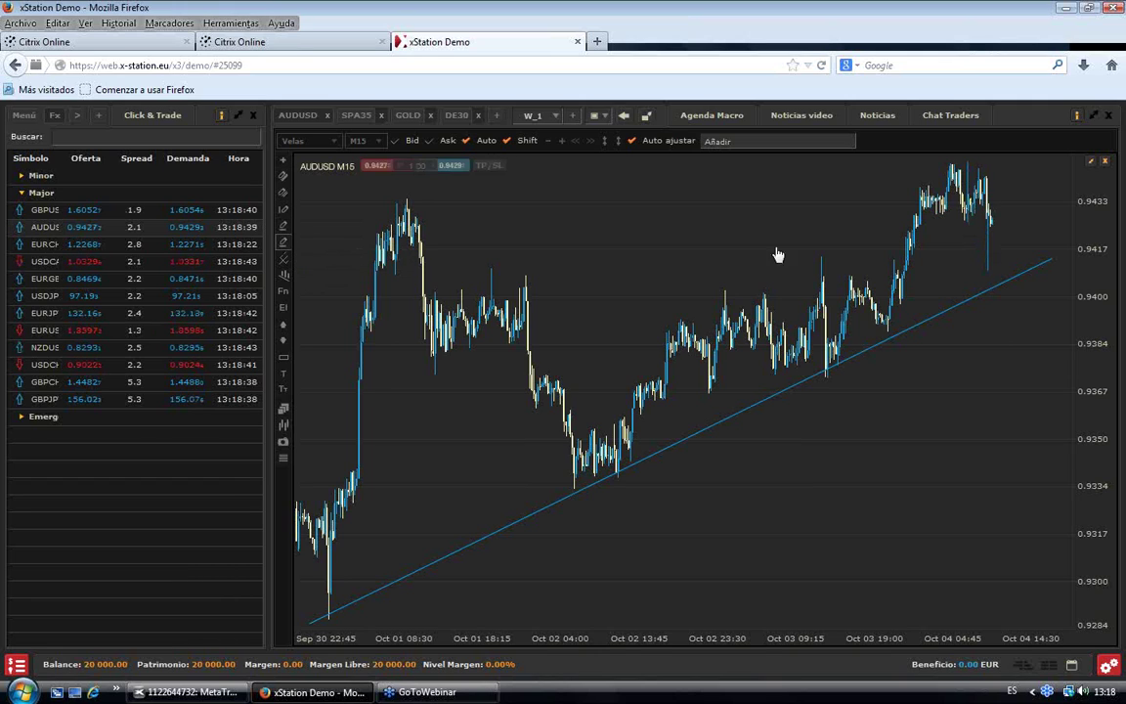
{"action": "left_click", "coordinate": [989, 271]}
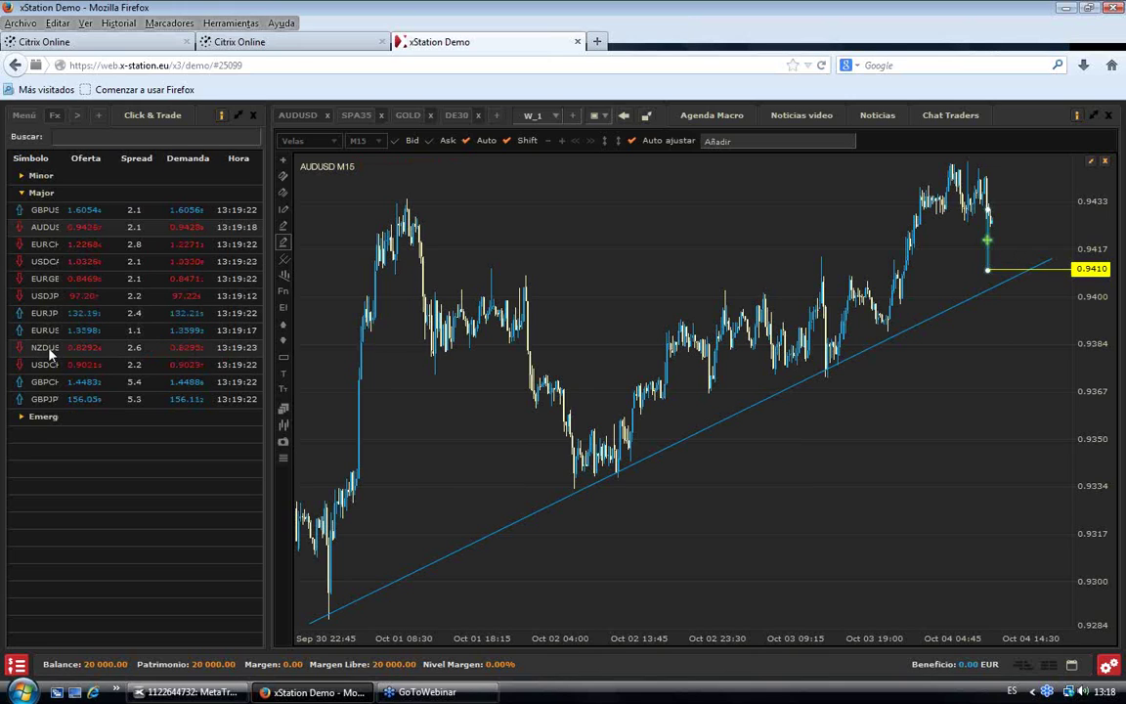
- Load NZDUSD into the chart and draw a slightly rising trendline under the Oct 3 and Oct 4 lows
{"action": "left_click_drag", "start_coordinate": [45, 347], "coordinate": [617, 252]}
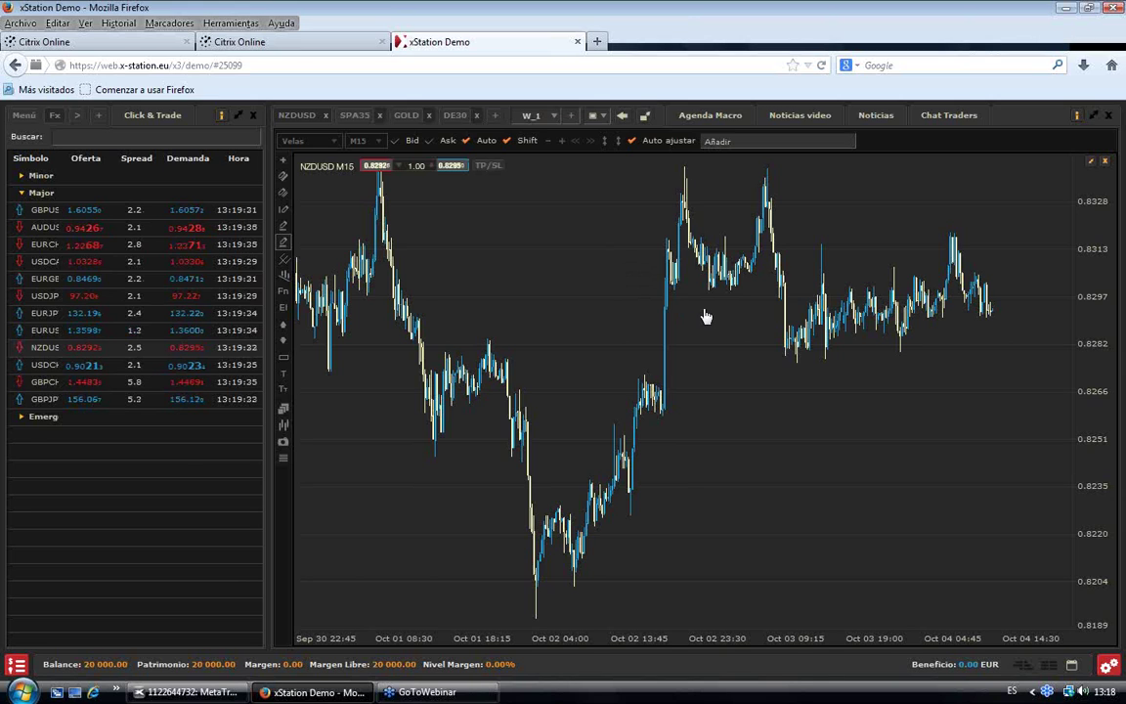
{"action": "scroll", "coordinate": [706, 317], "scroll_direction": "up", "scroll_amount": 3}
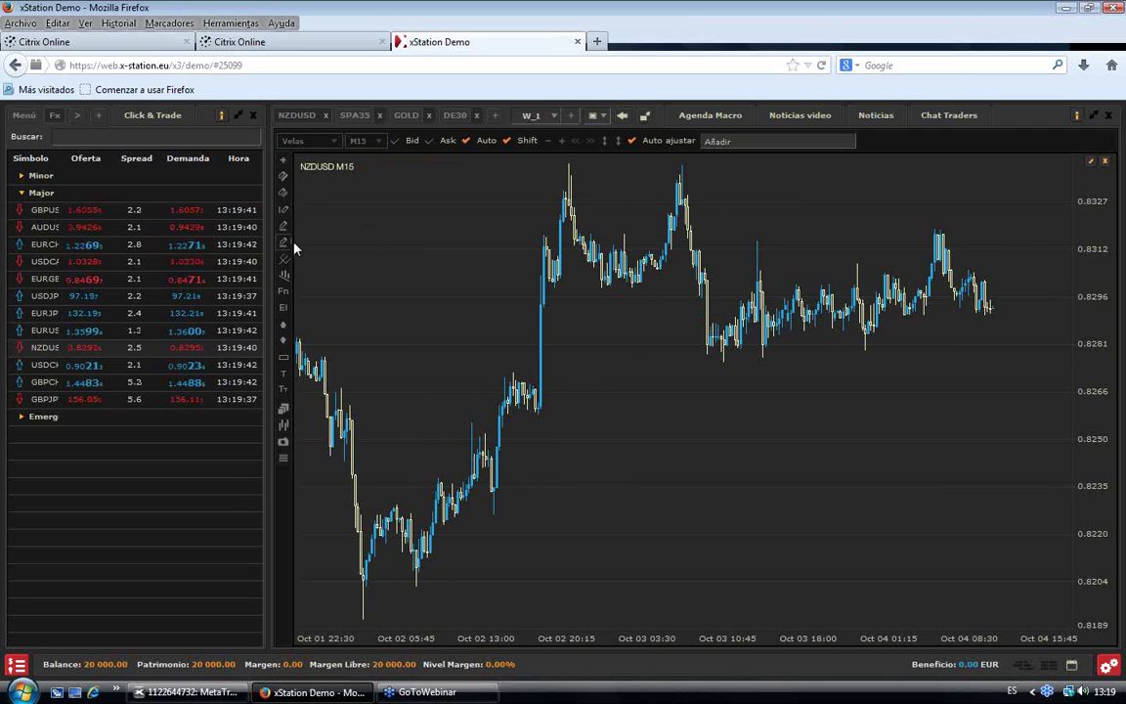
{"action": "scroll", "coordinate": [947, 335], "scroll_direction": "down", "scroll_amount": 3}
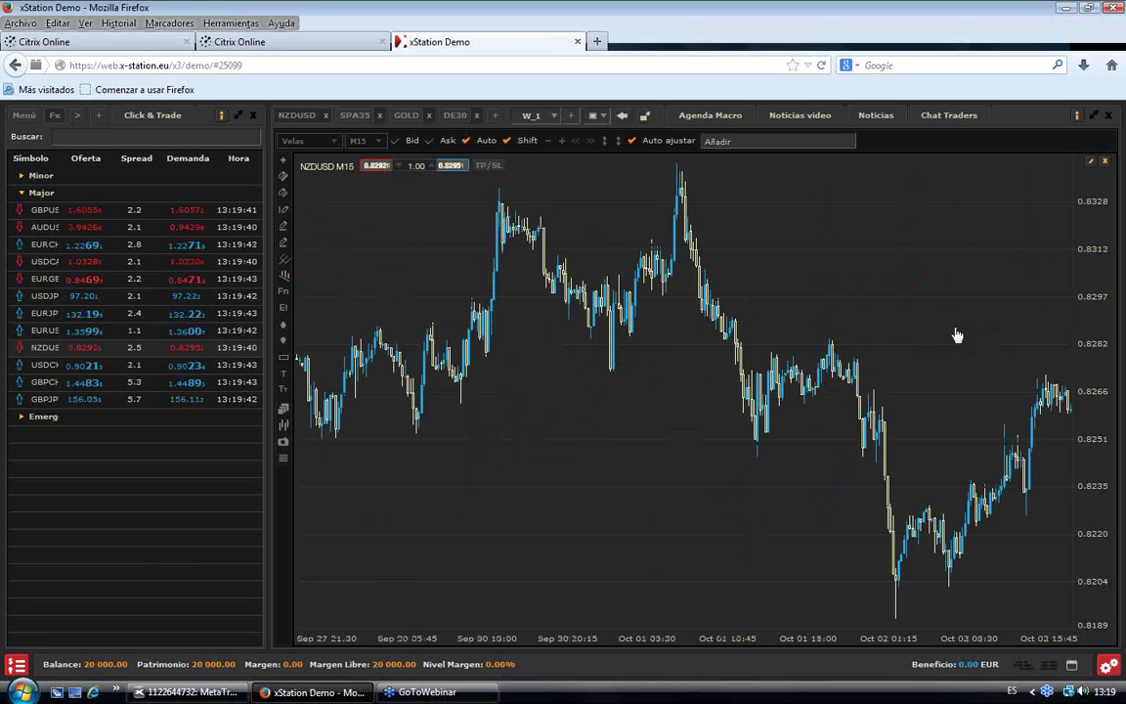
{"action": "left_click_drag", "start_coordinate": [957, 336], "coordinate": [424, 323]}
{"action": "mouse_move", "coordinate": [859, 352]}
{"action": "left_mouse_down"}
{"action": "mouse_move", "coordinate": [985, 314]}
{"action": "mouse_move", "coordinate": [1054, 313]}
{"action": "left_mouse_up"}
{"action": "left_click", "coordinate": [863, 340]}
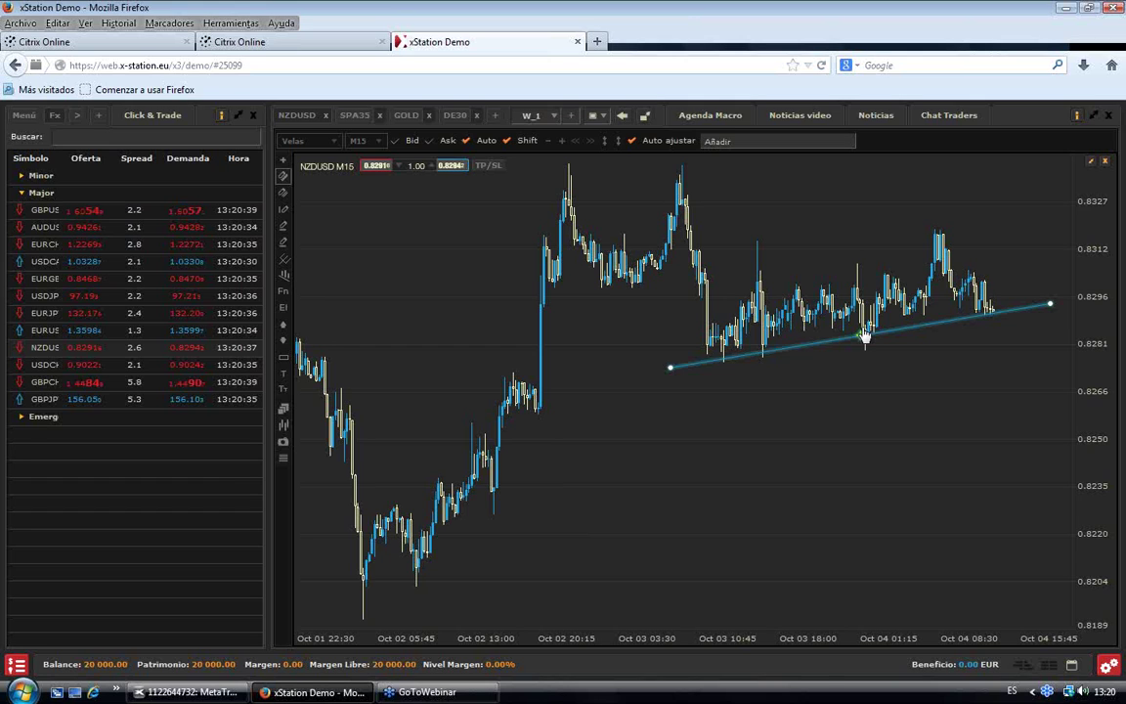
- Draw a horizontal line at about 0.8339 across the Oct 2 and Oct 3 swing highs on NZDUSD
{"action": "left_click", "coordinate": [610, 142]}
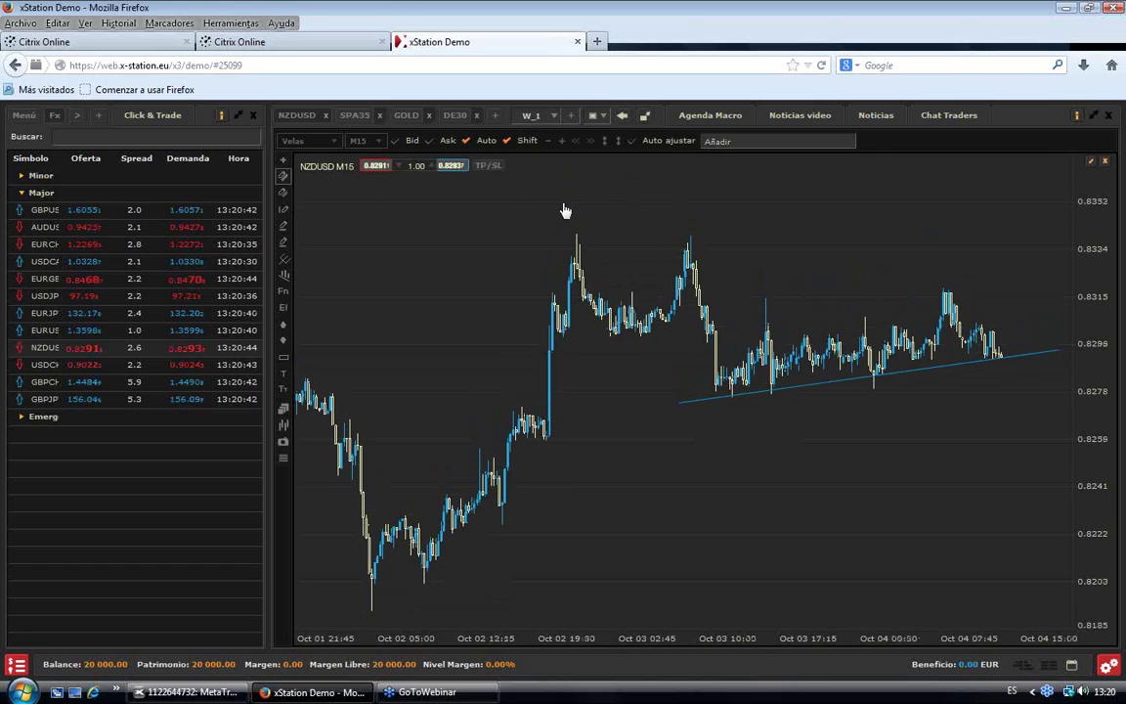
{"action": "left_click", "coordinate": [285, 227]}
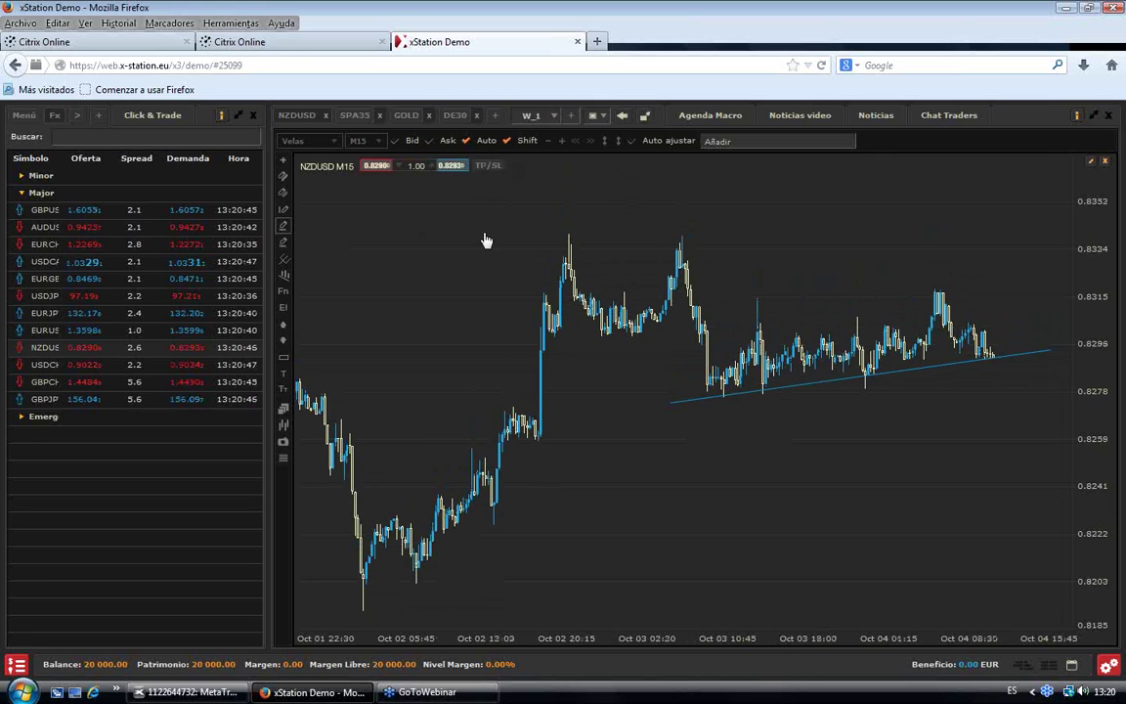
{"action": "left_click", "coordinate": [570, 236]}
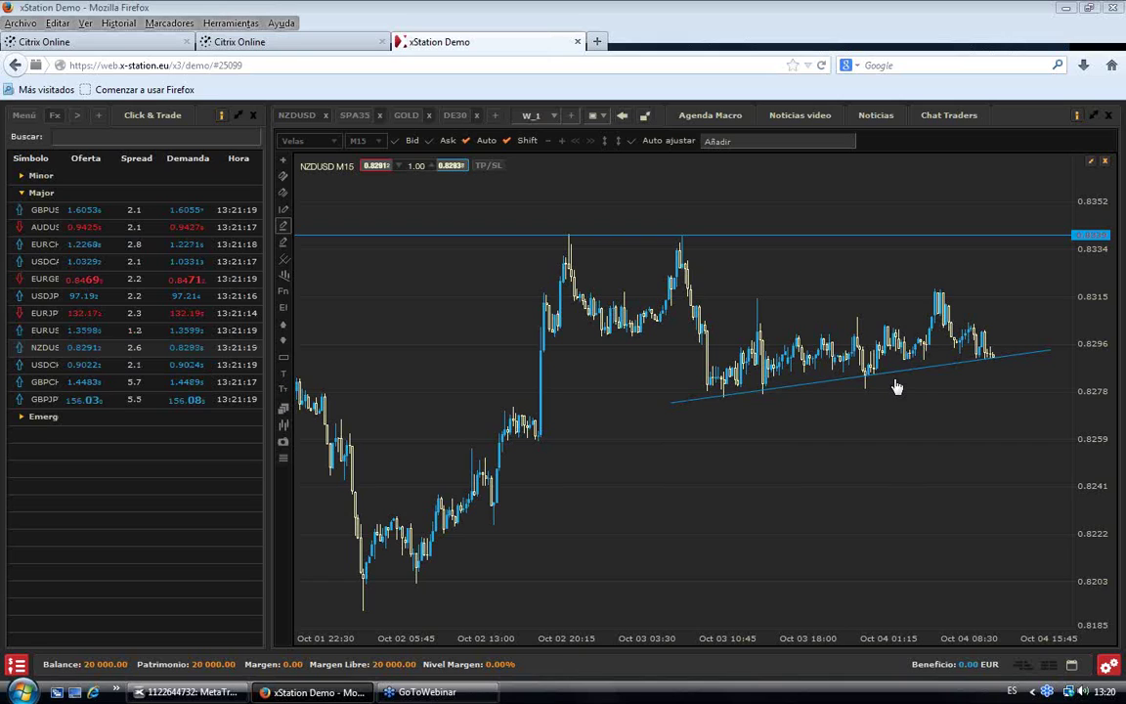
- Switch NZDUSD to the D1 timeframe and draw a Fibonacci retracement from the late-August low up to about 0.8375 in September
{"action": "left_click", "coordinate": [379, 142]}
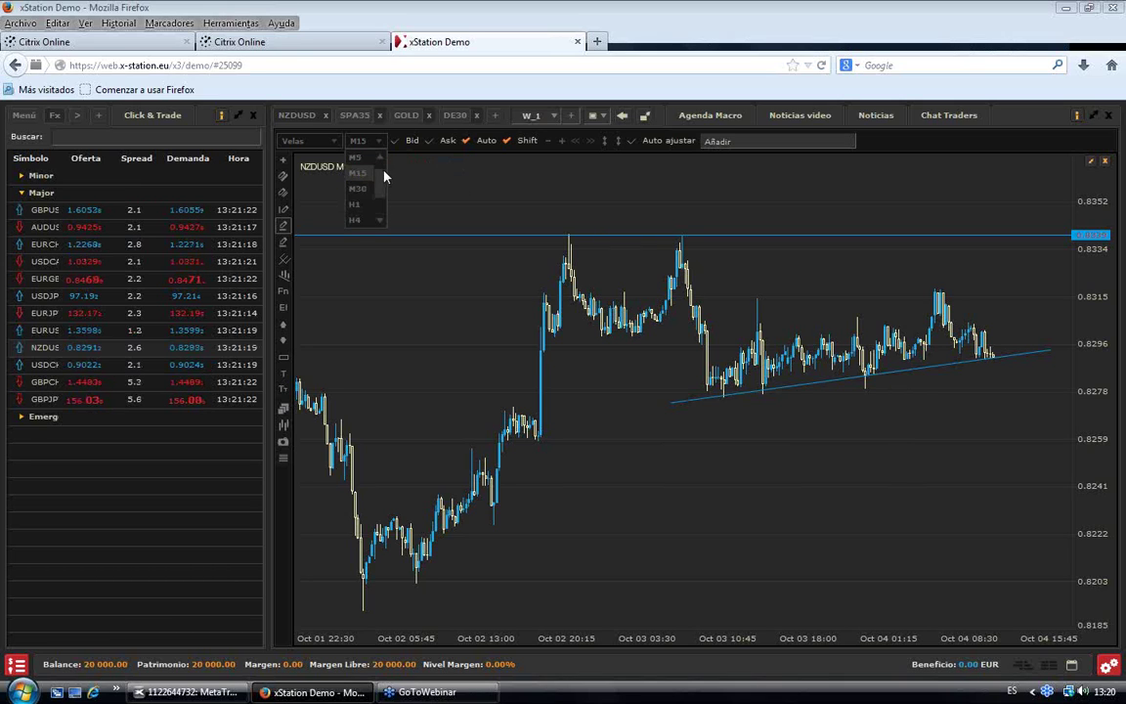
{"action": "scroll", "coordinate": [384, 176], "scroll_direction": "down", "scroll_amount": 2}
{"action": "left_click", "coordinate": [371, 200]}
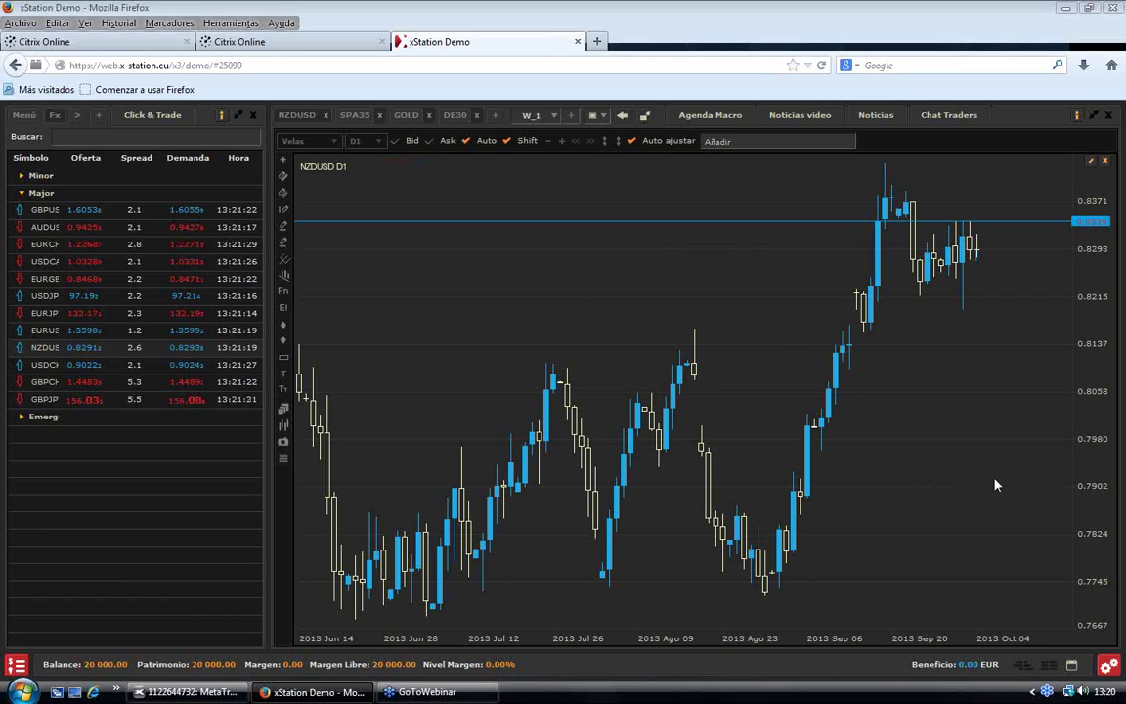
{"action": "mouse_move", "coordinate": [414, 165]}
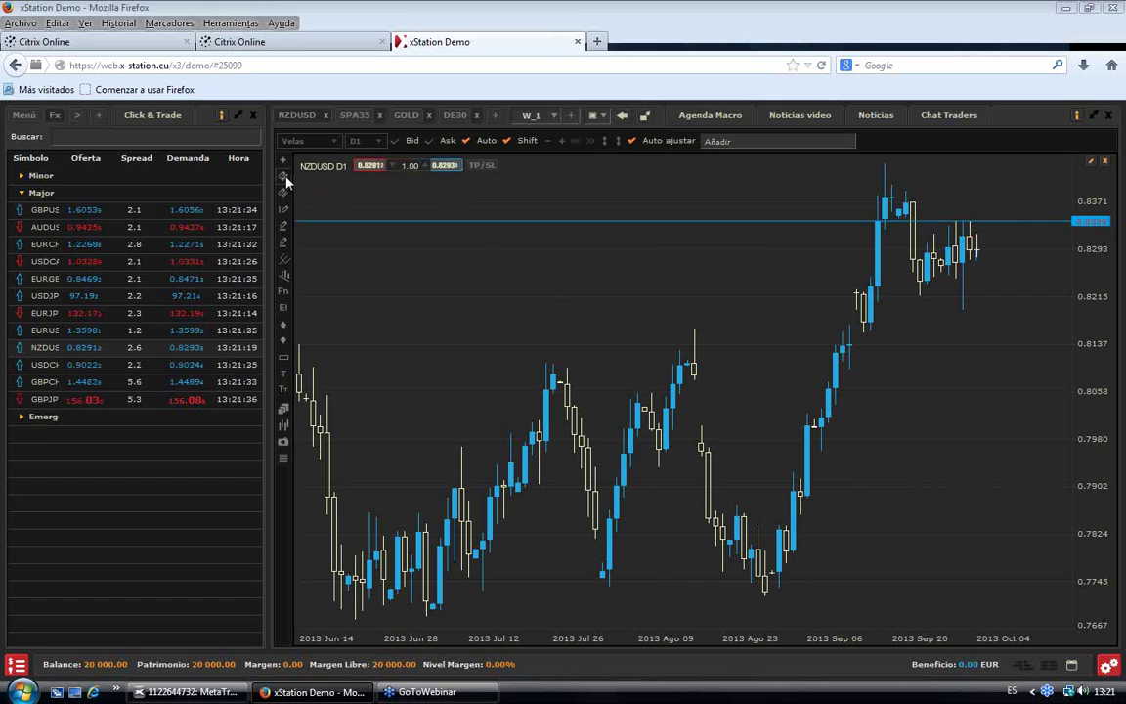
{"action": "left_click", "coordinate": [284, 292]}
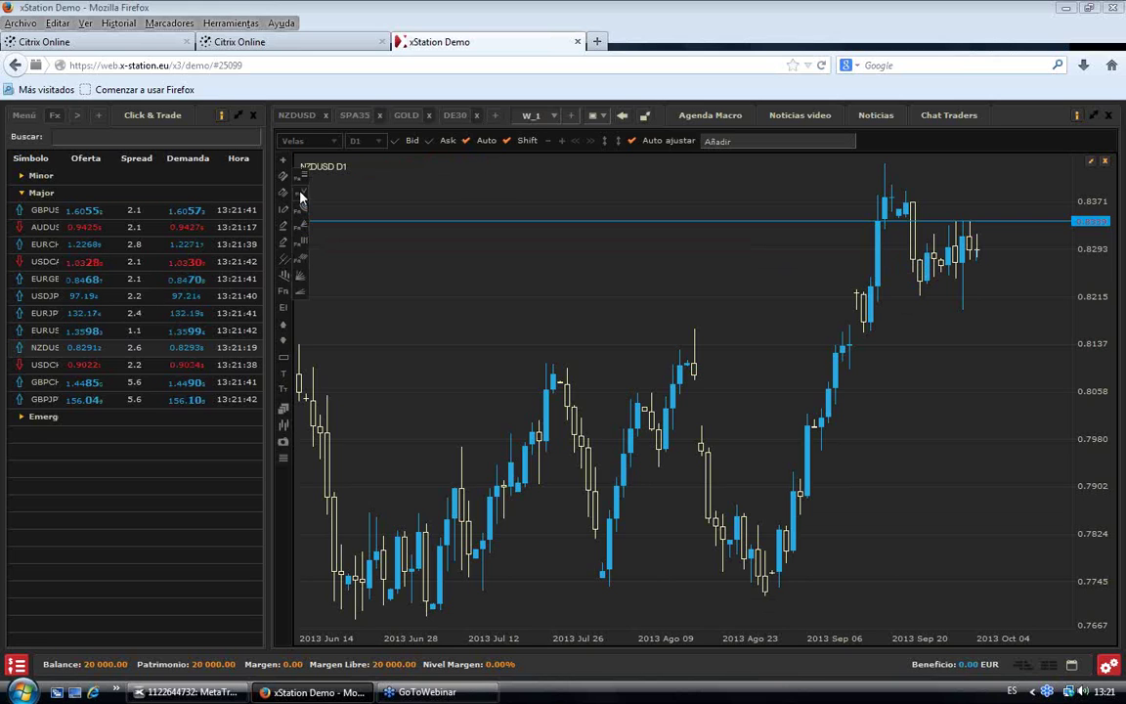
{"action": "mouse_move", "coordinate": [767, 593]}
{"action": "left_mouse_down"}
{"action": "mouse_move", "coordinate": [873, 458]}
{"action": "mouse_move", "coordinate": [935, 184]}
{"action": "mouse_move", "coordinate": [940, 205]}
{"action": "left_mouse_up"}
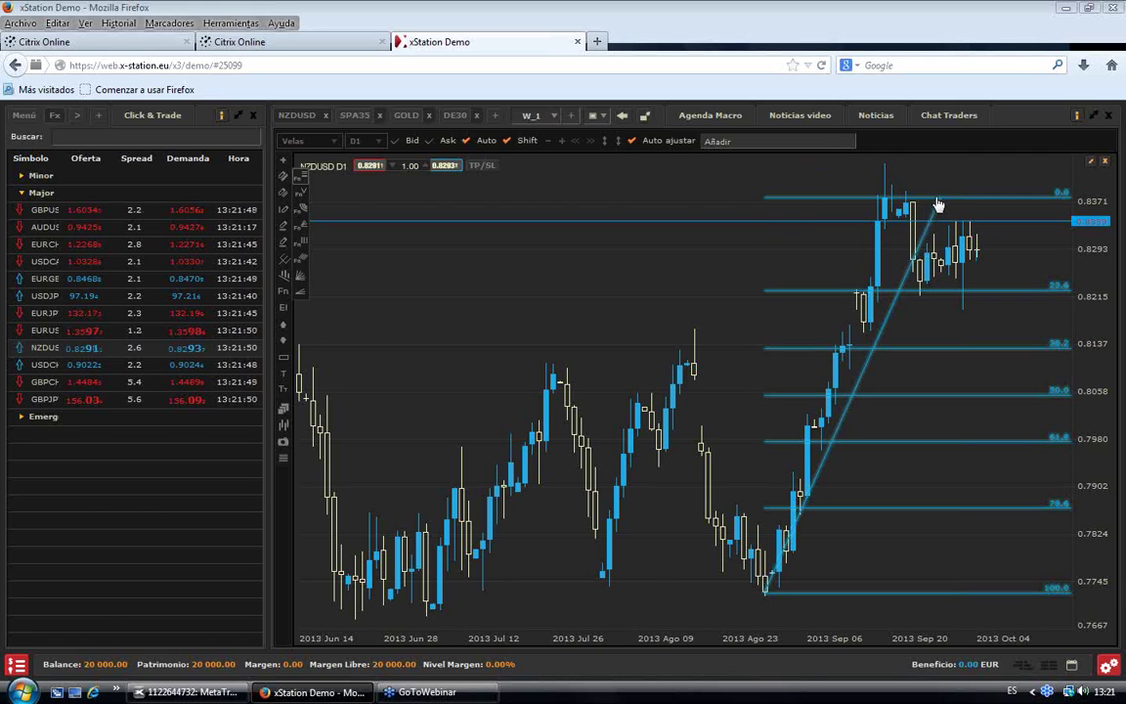
{"action": "left_click", "coordinate": [737, 203]}
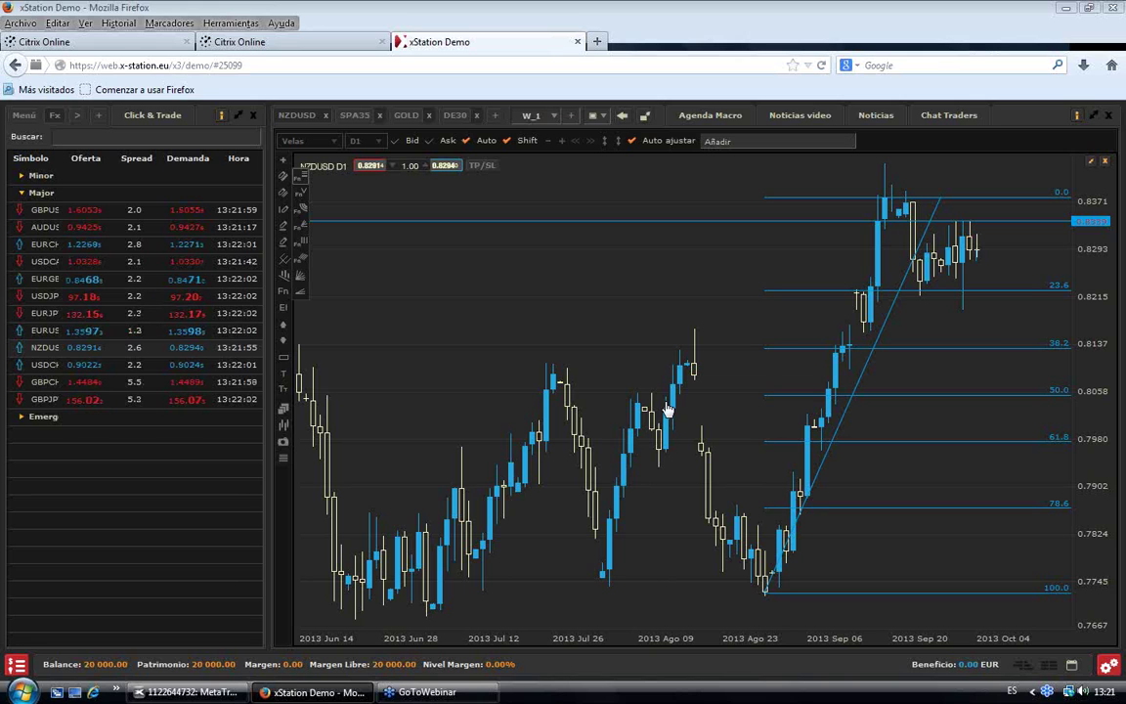
{"action": "left_click", "coordinate": [852, 402]}
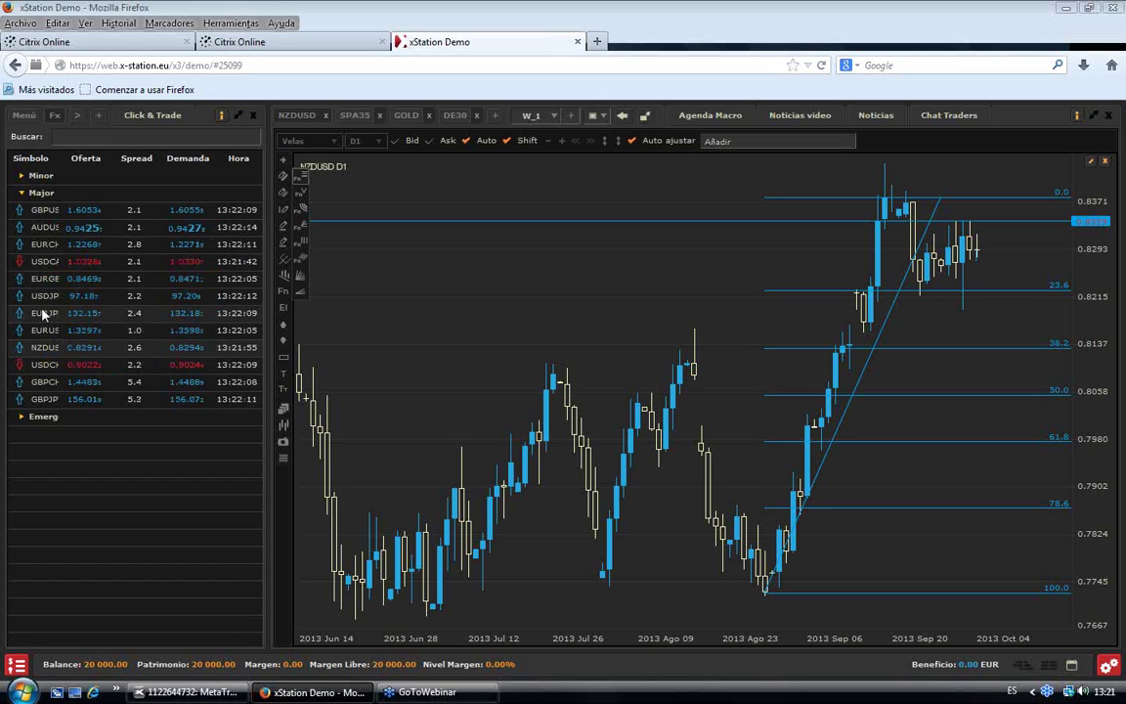
- Load EURJPY into the chart on the M15 timeframe, showing price action from Sep 30 to Oct 4
{"action": "left_click_drag", "start_coordinate": [47, 313], "coordinate": [418, 309]}
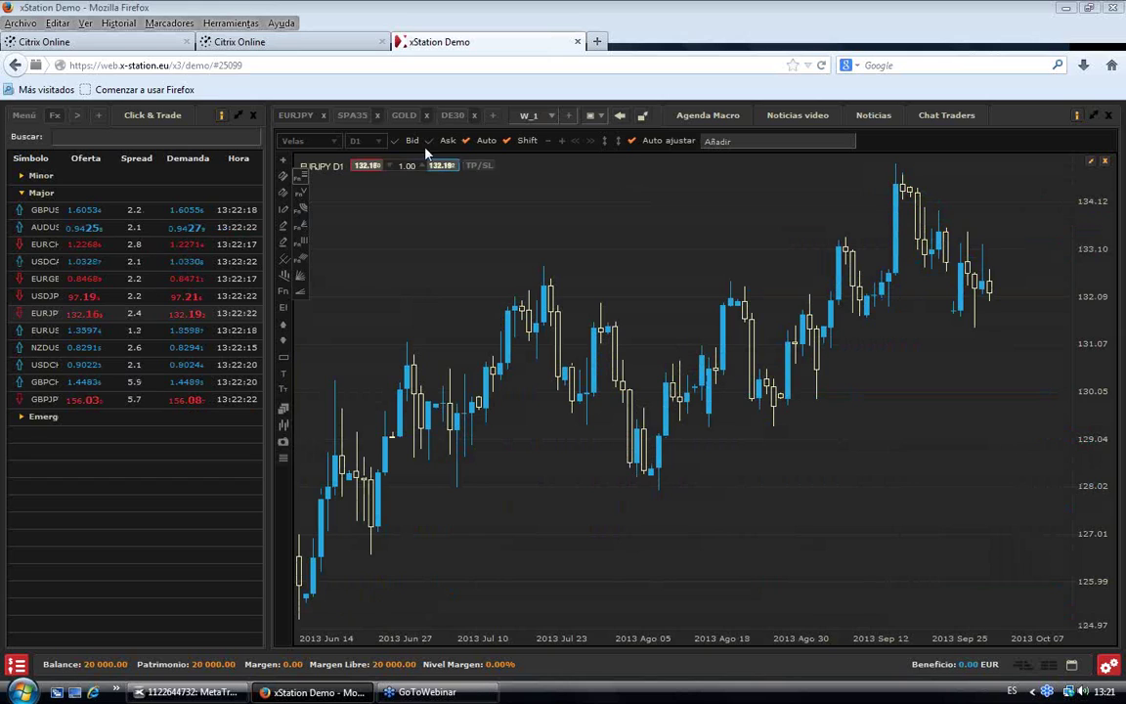
{"action": "left_click", "coordinate": [372, 141]}
{"action": "scroll", "coordinate": [360, 176], "scroll_direction": "up", "scroll_amount": 2}
{"action": "left_click", "coordinate": [367, 190]}
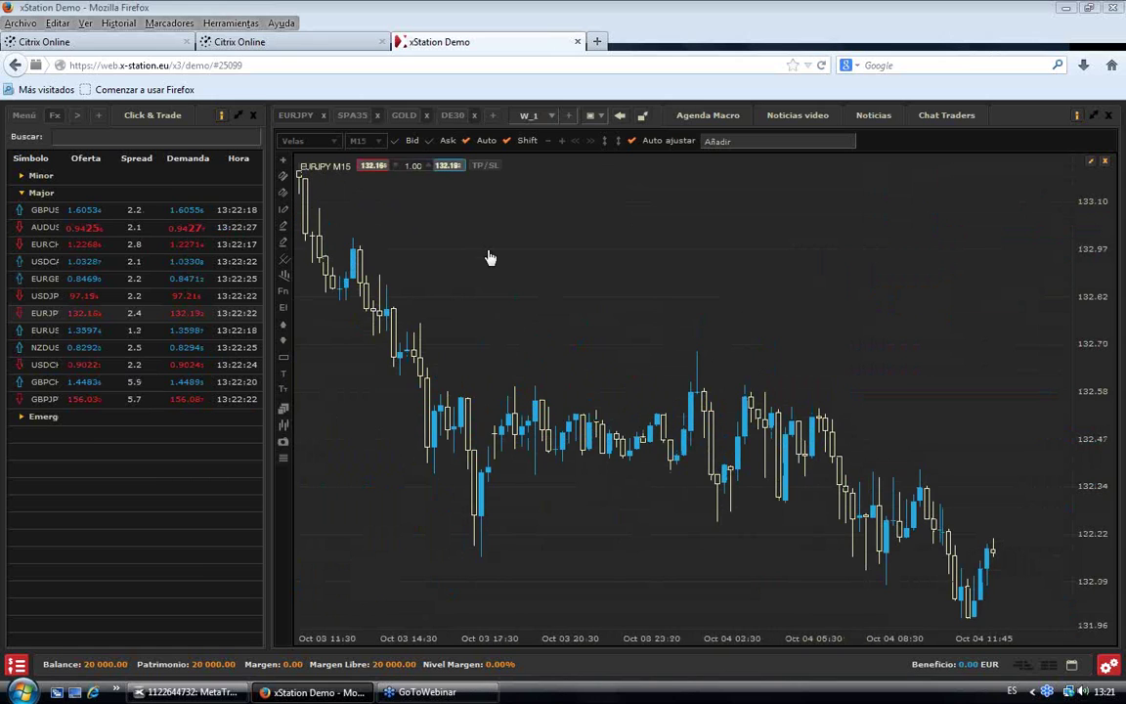
{"action": "scroll", "coordinate": [490, 257], "scroll_direction": "down", "scroll_amount": 5}
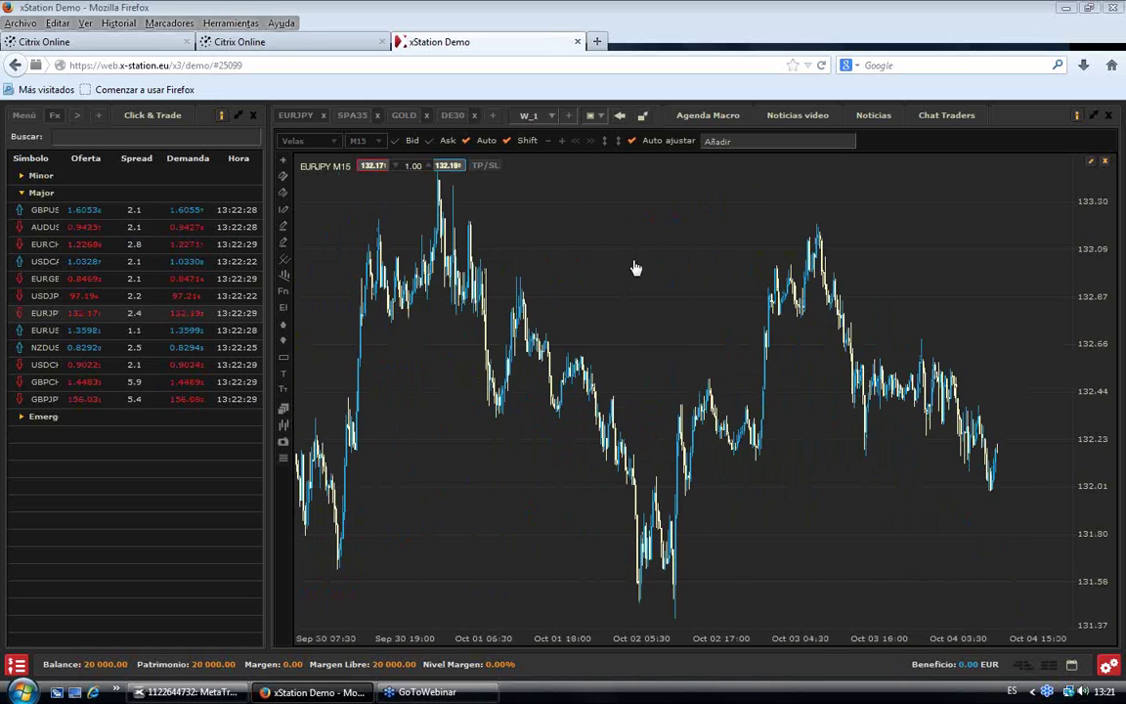
{"action": "left_click_drag", "start_coordinate": [652, 251], "coordinate": [707, 219]}
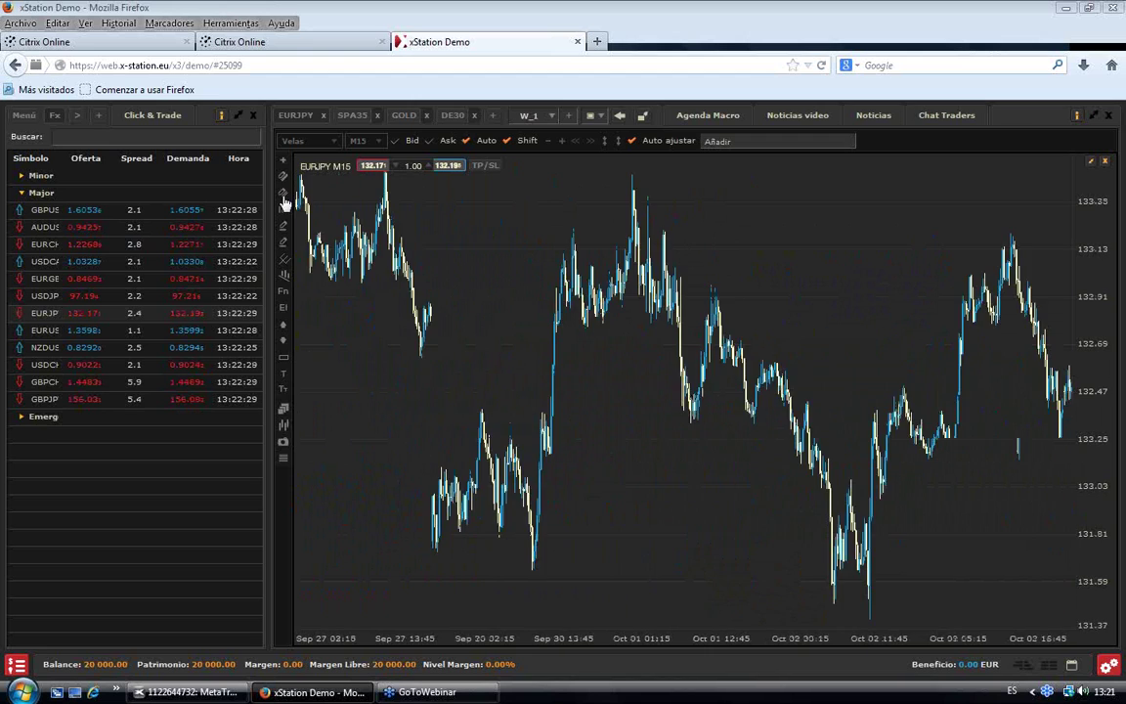
{"action": "left_click_drag", "start_coordinate": [1051, 307], "coordinate": [648, 304]}
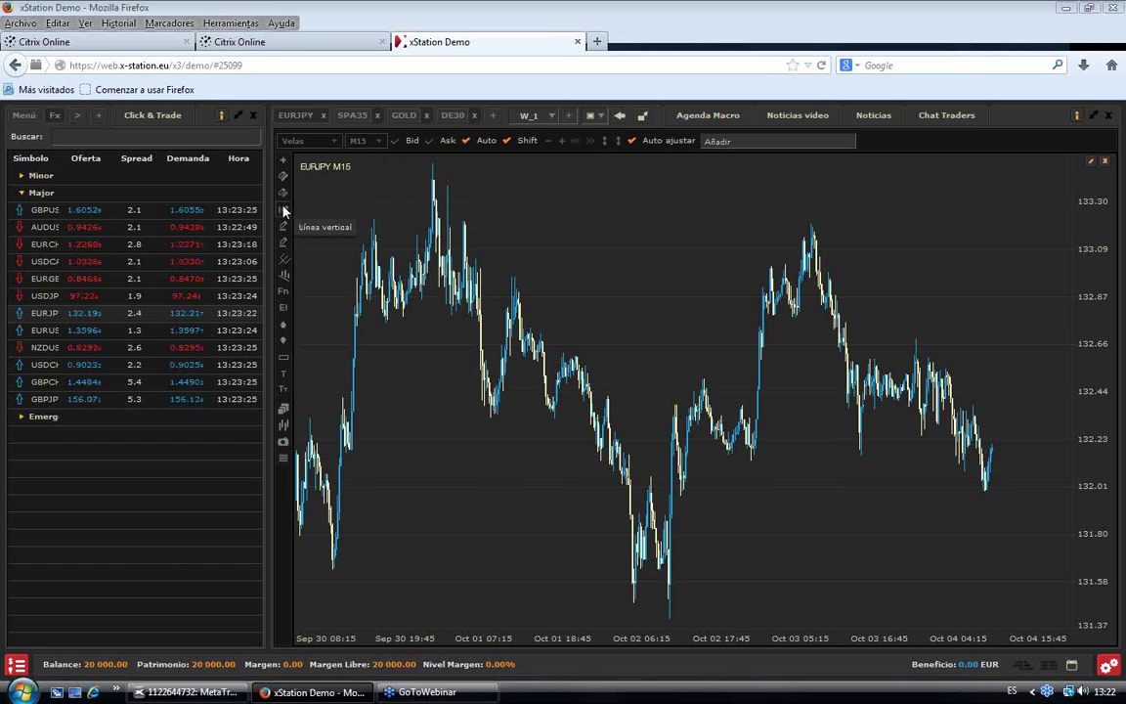
- Draw a falling trendline on EURJPY and align it with the descending Oct 4 swing highs
{"action": "left_click", "coordinate": [284, 176]}
{"action": "mouse_move", "coordinate": [897, 286]}
{"action": "left_mouse_down"}
{"action": "mouse_move", "coordinate": [1023, 448]}
{"action": "mouse_move", "coordinate": [1042, 498]}
{"action": "left_mouse_up"}
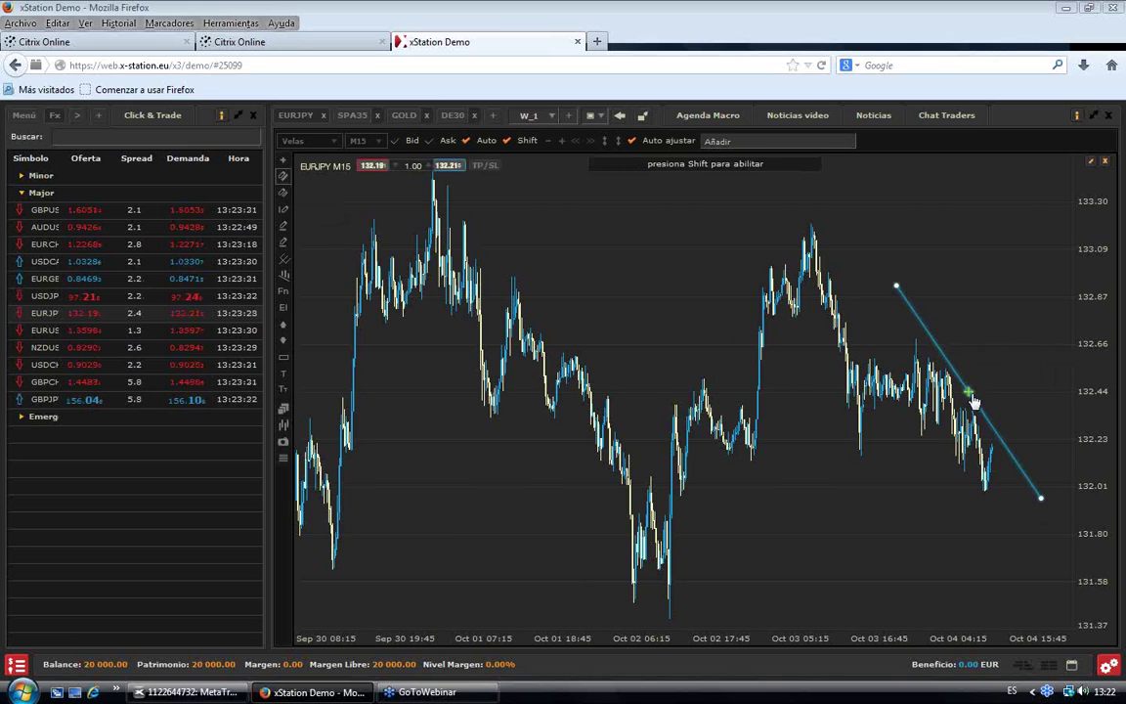
{"action": "left_click_drag", "start_coordinate": [975, 401], "coordinate": [973, 402]}
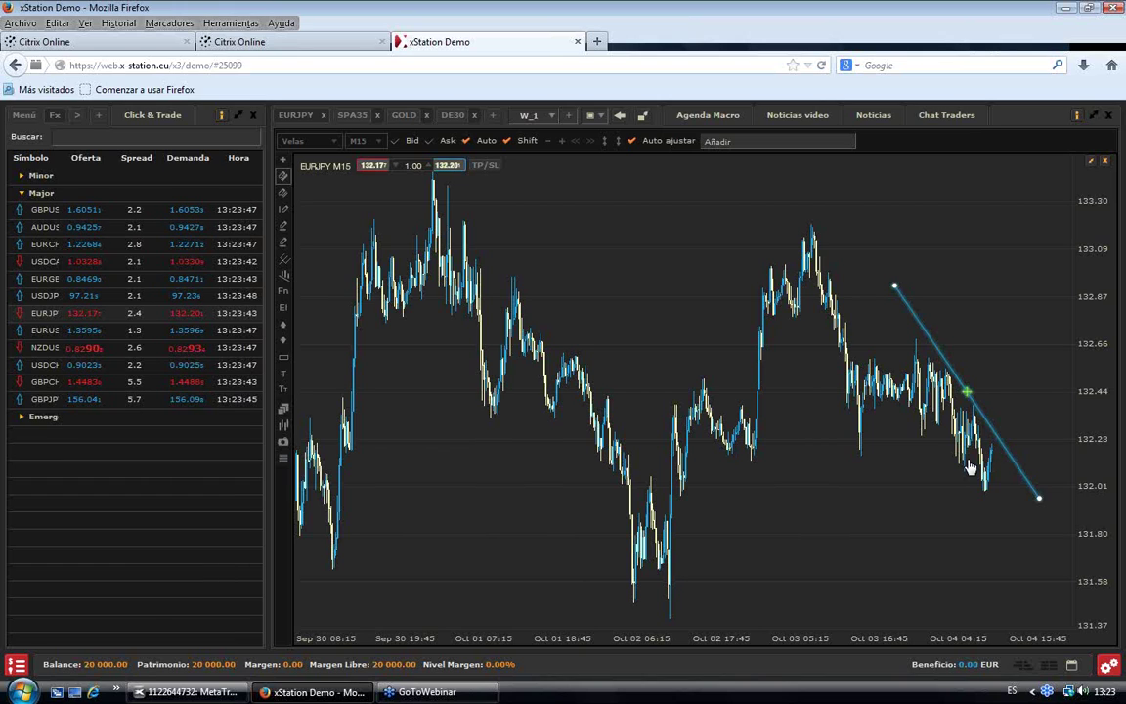
{"action": "scroll", "coordinate": [971, 470], "scroll_direction": "up", "scroll_amount": 1}
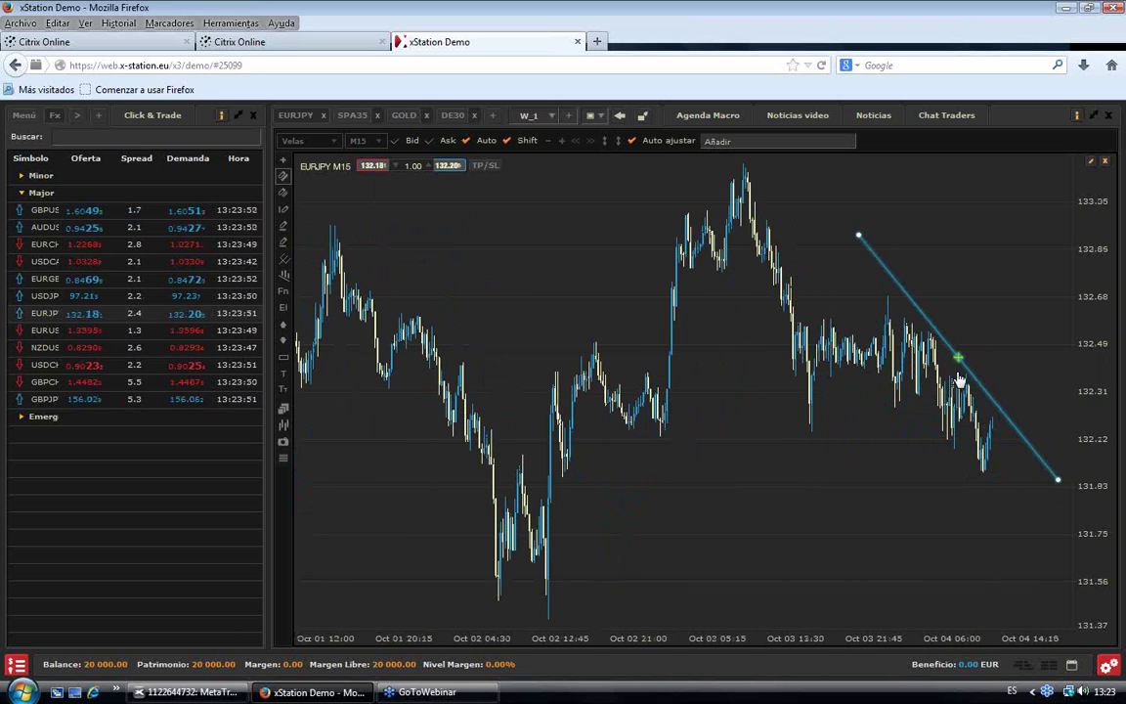
{"action": "left_click_drag", "start_coordinate": [957, 368], "coordinate": [953, 366]}
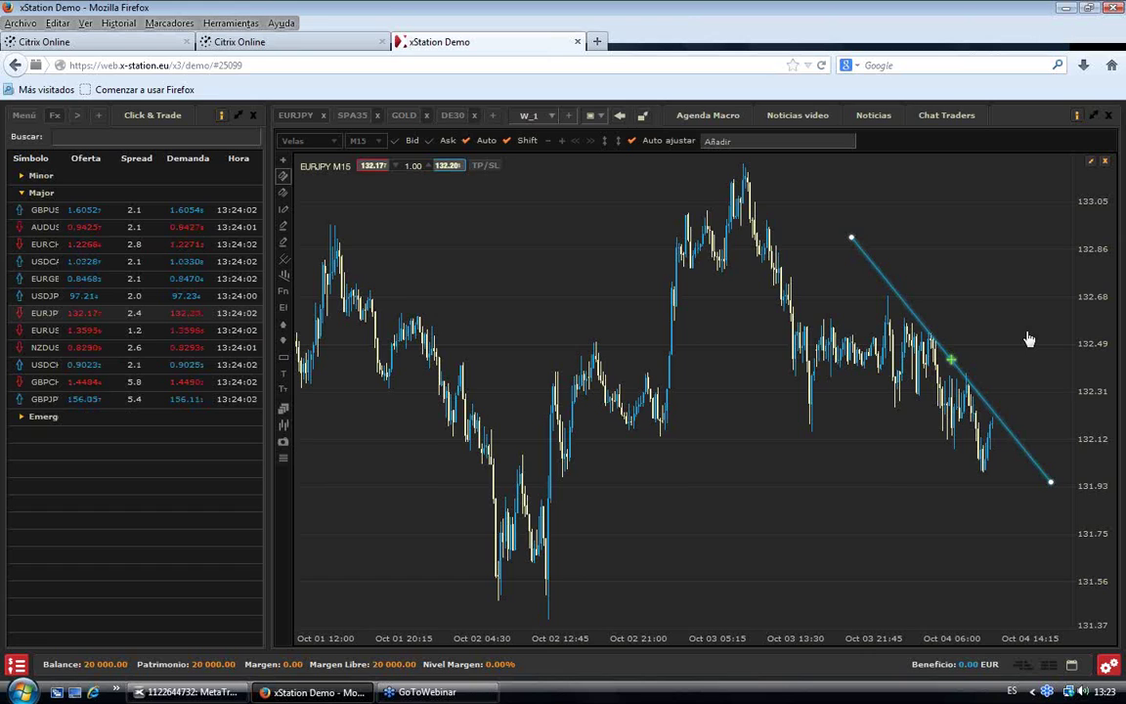
{"action": "left_click", "coordinate": [957, 368]}
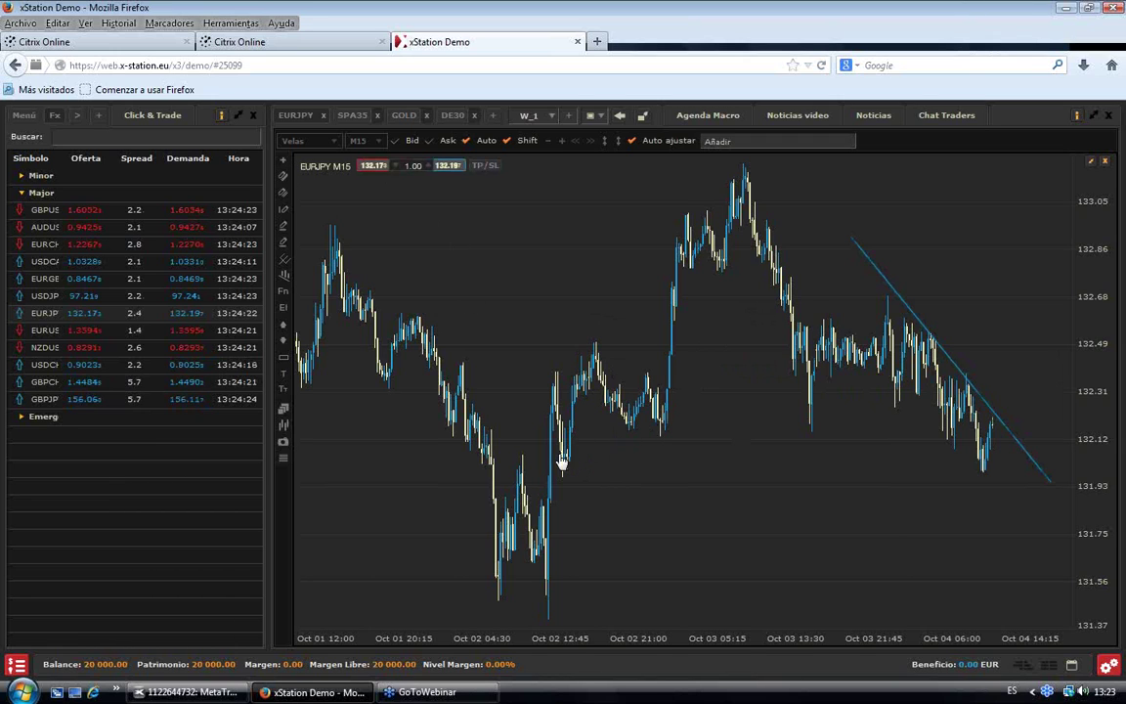
- Draw a rising trendline on EURJPY from the Oct 2 low near 132.03 through the lows into Oct 4
{"action": "left_click_drag", "start_coordinate": [658, 451], "coordinate": [885, 422]}
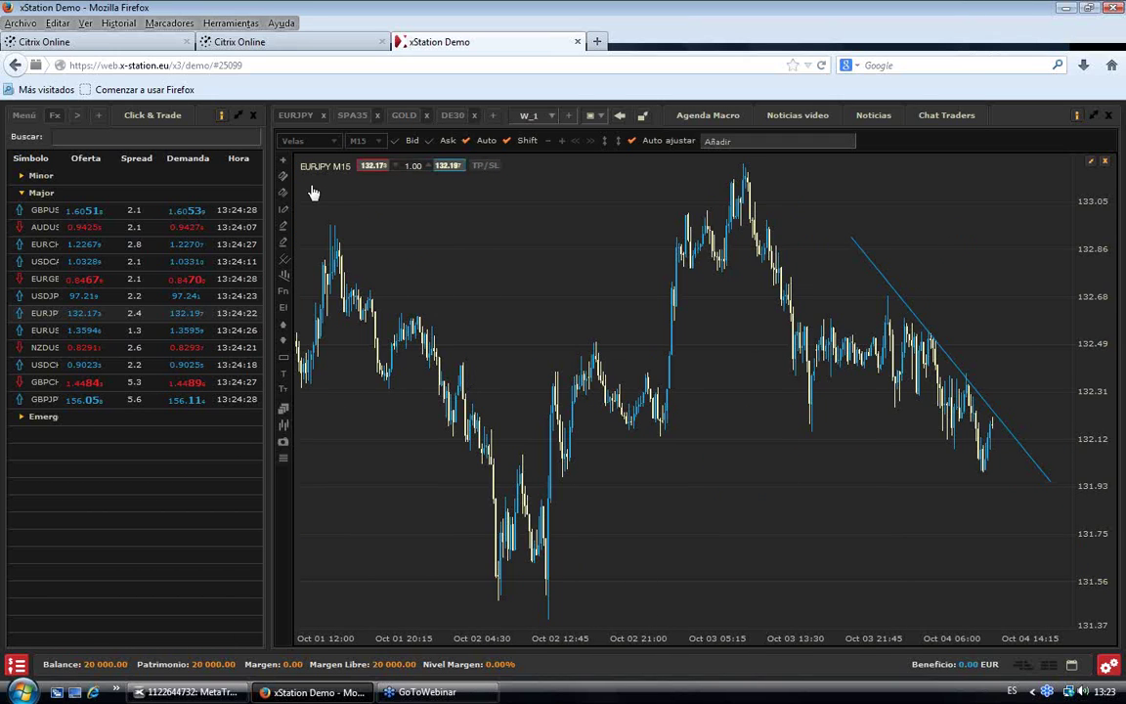
{"action": "left_click", "coordinate": [283, 176]}
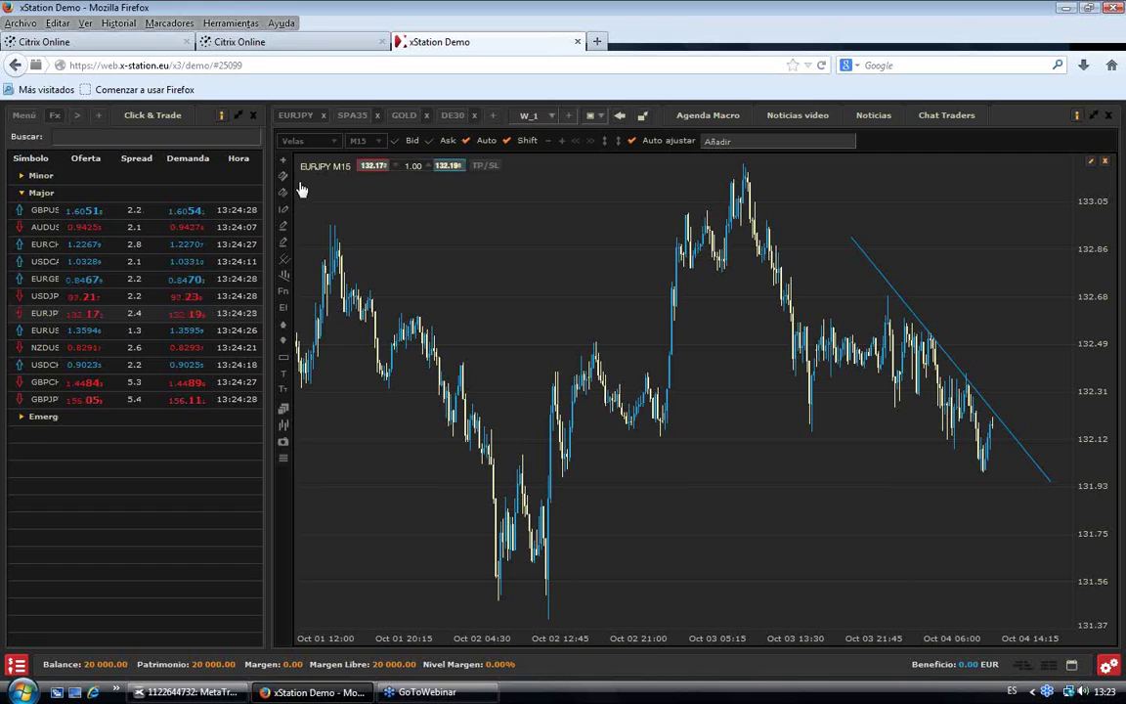
{"action": "mouse_move", "coordinate": [565, 460]}
{"action": "left_mouse_down"}
{"action": "mouse_move", "coordinate": [991, 378]}
{"action": "mouse_move", "coordinate": [977, 377]}
{"action": "left_mouse_up"}
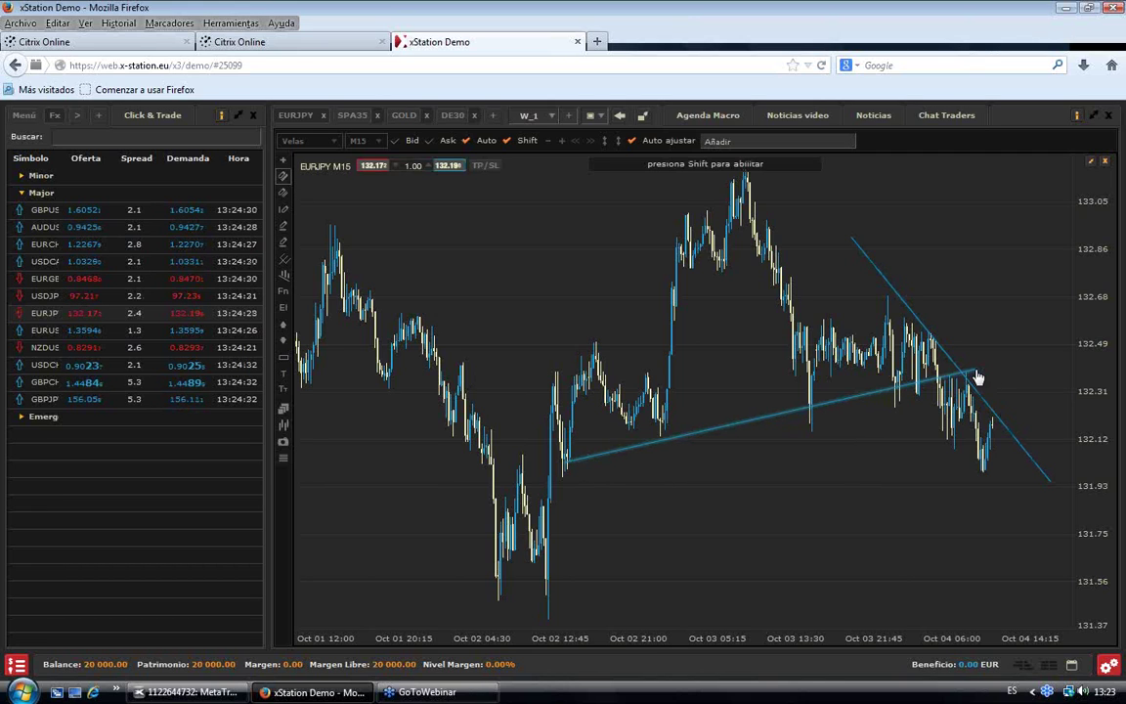
{"action": "left_click", "coordinate": [611, 309]}
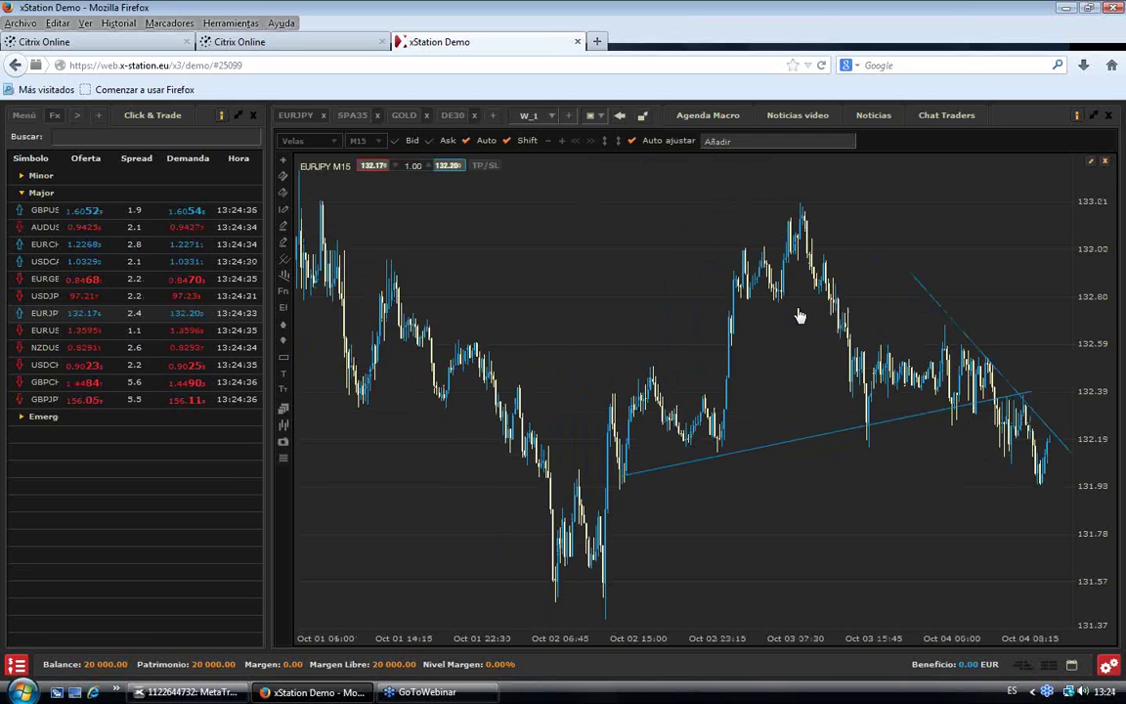
- Draw a steep line spanning the Oct 3 drop and move it to the Oct 4 trendline break, projecting down to about 131.4
{"action": "left_click", "coordinate": [283, 178]}
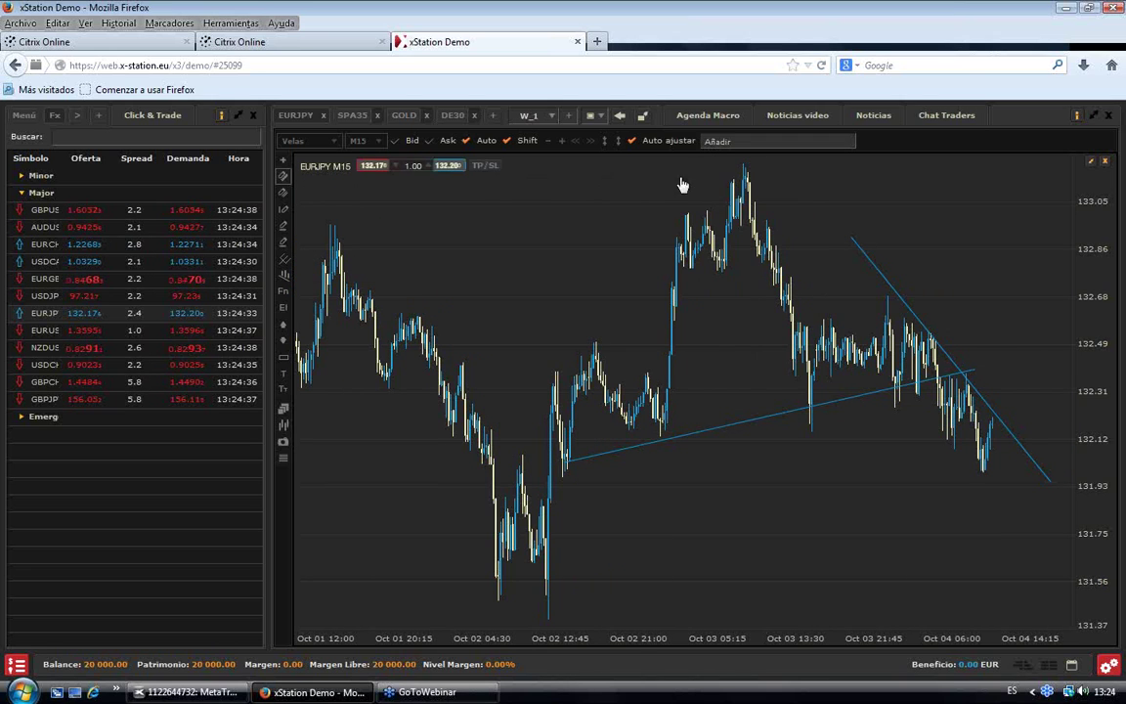
{"action": "mouse_move", "coordinate": [744, 176]}
{"action": "left_mouse_down"}
{"action": "mouse_move", "coordinate": [794, 357]}
{"action": "mouse_move", "coordinate": [794, 420]}
{"action": "left_mouse_up"}
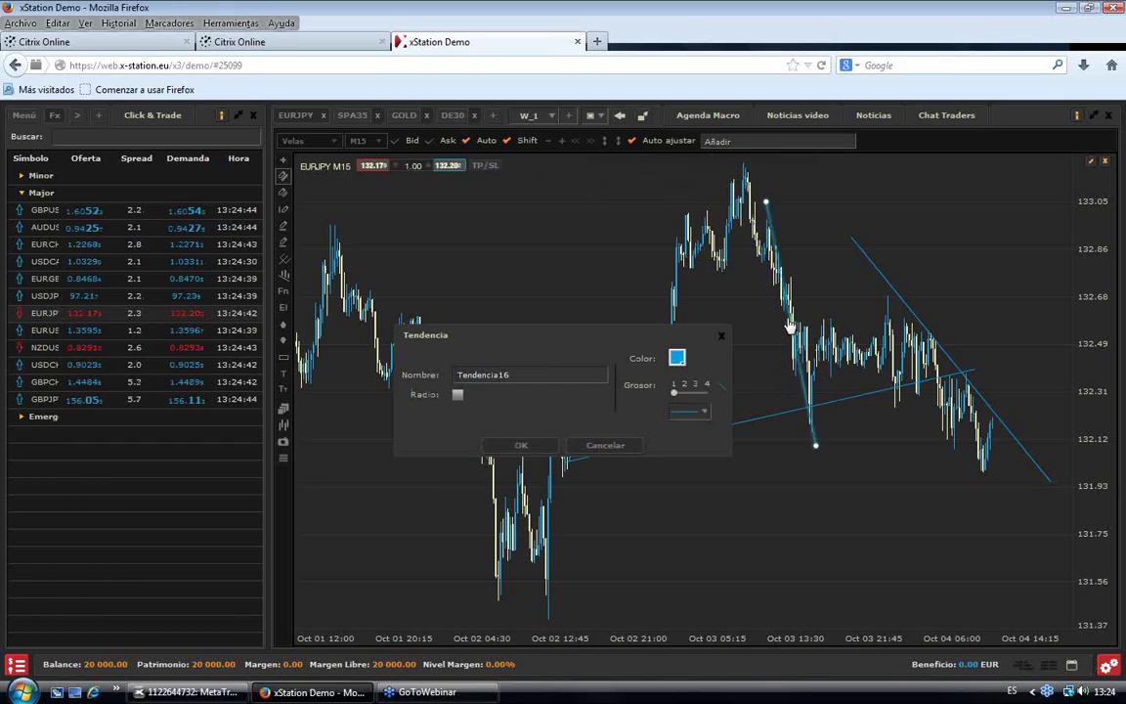
{"action": "left_click_drag", "start_coordinate": [790, 326], "coordinate": [991, 519]}
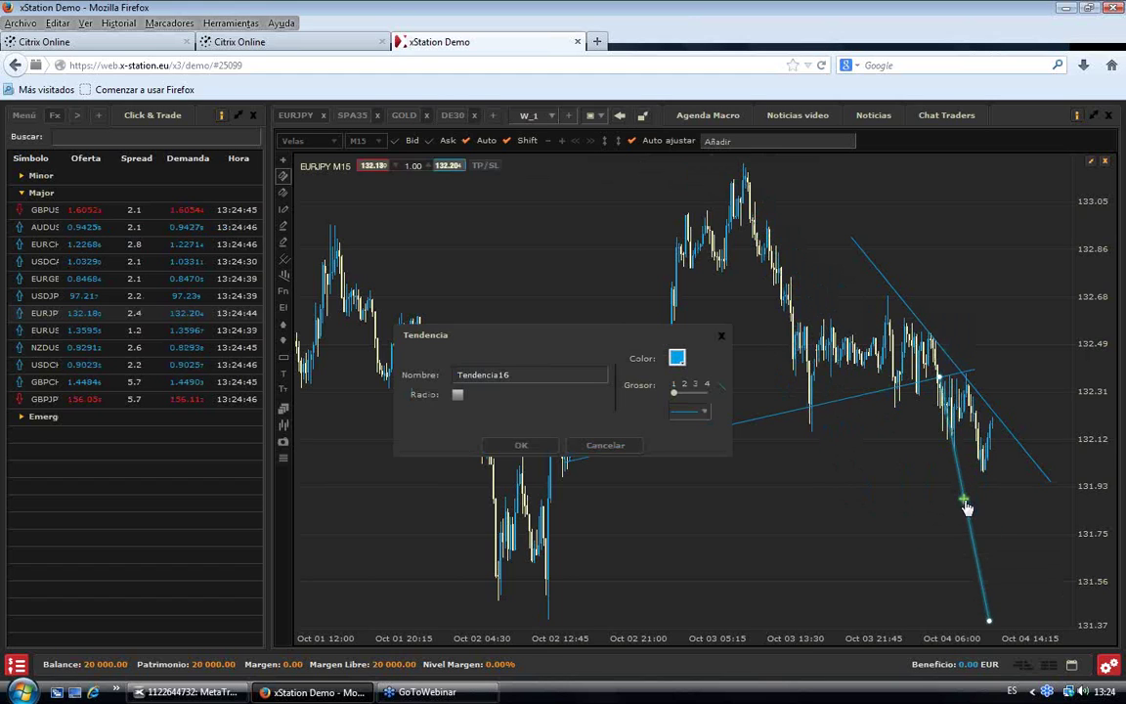
{"action": "left_click", "coordinate": [722, 336]}
- Switch EURJPY to the H1 timeframe and draw a horizontal line at about 133.53 along the late-September highs
{"action": "left_click", "coordinate": [377, 142]}
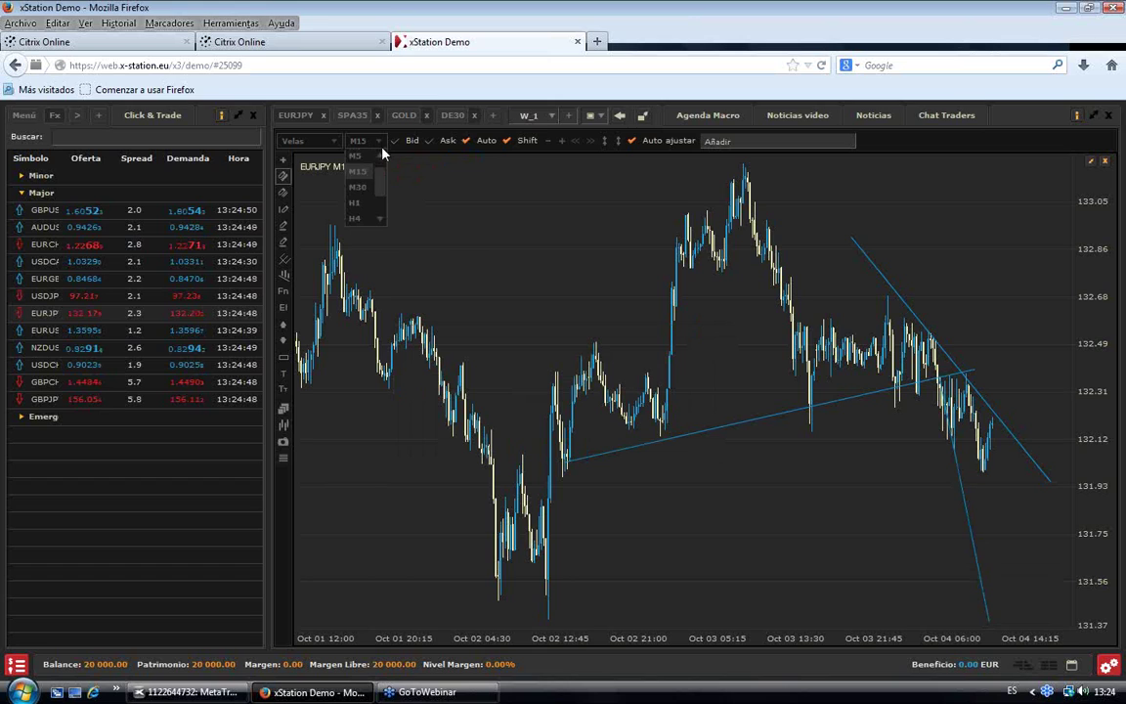
{"action": "left_click", "coordinate": [364, 203]}
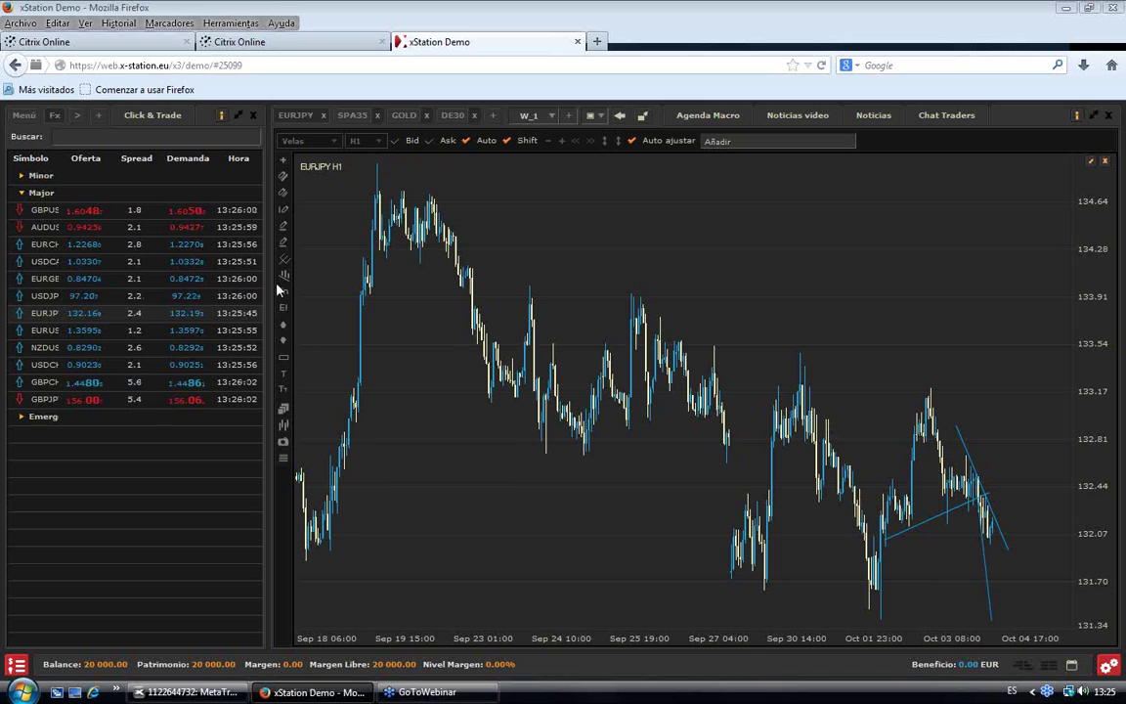
{"action": "left_click", "coordinate": [284, 235]}
{"action": "left_click", "coordinate": [467, 346]}
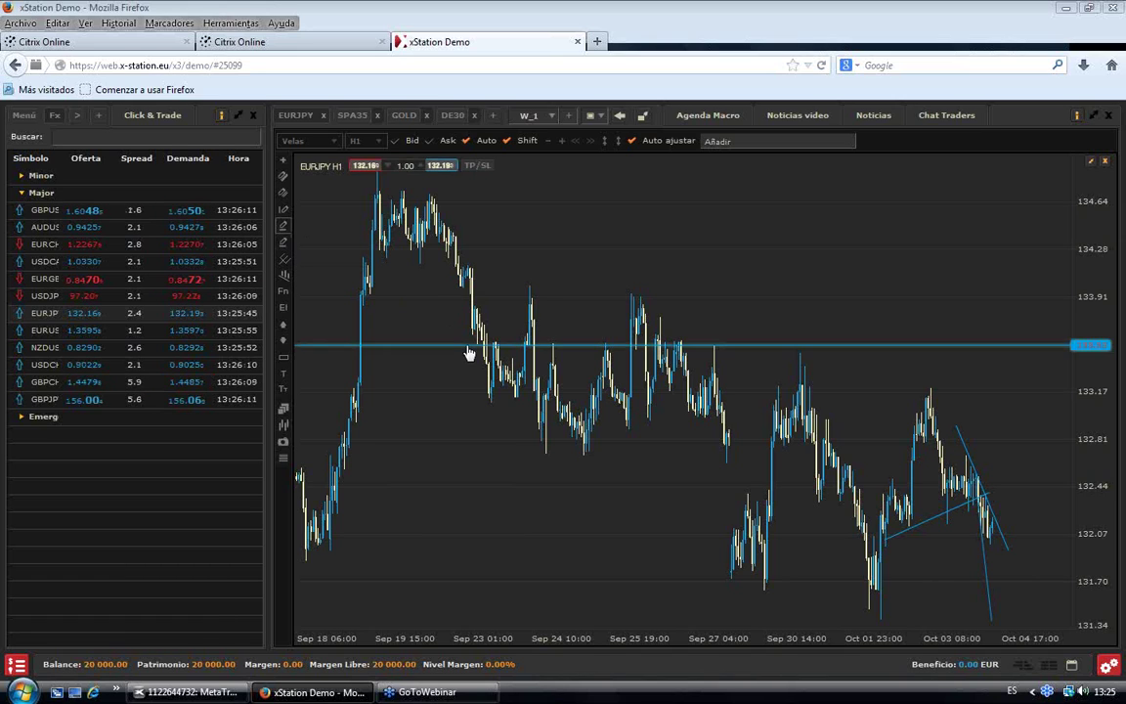
- Set the 133.53 horizontal line's color to yellow and its text color to black
{"action": "left_click", "coordinate": [401, 337]}
{"action": "left_click", "coordinate": [695, 358]}
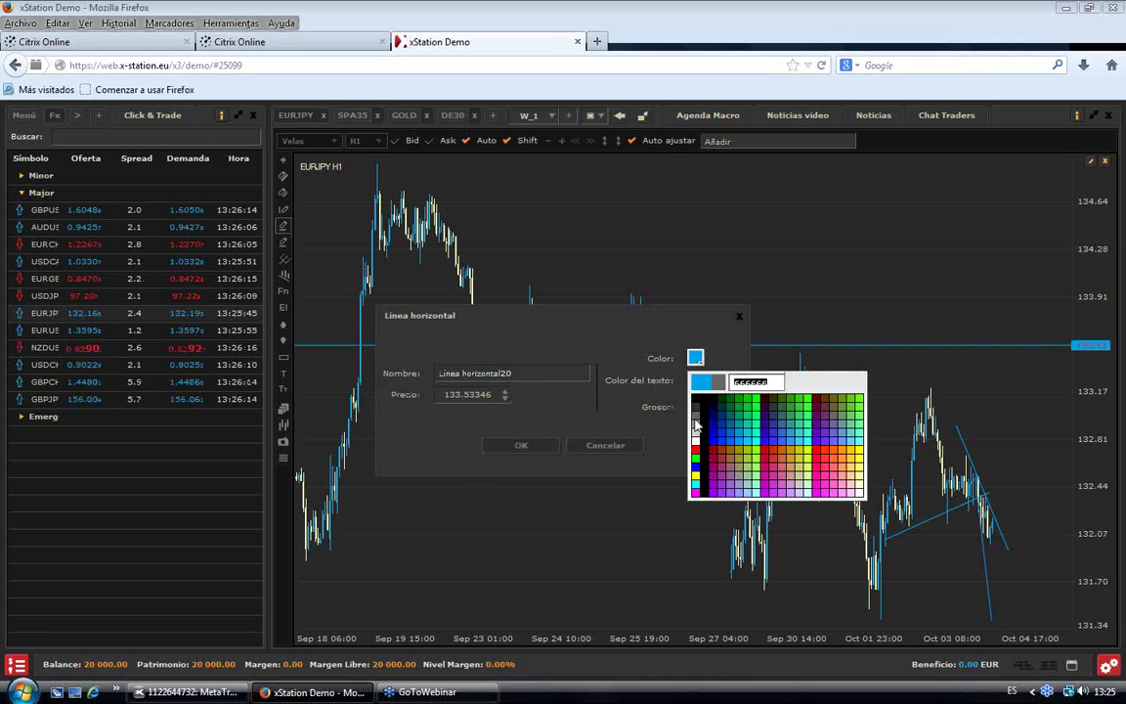
{"action": "left_click", "coordinate": [695, 457]}
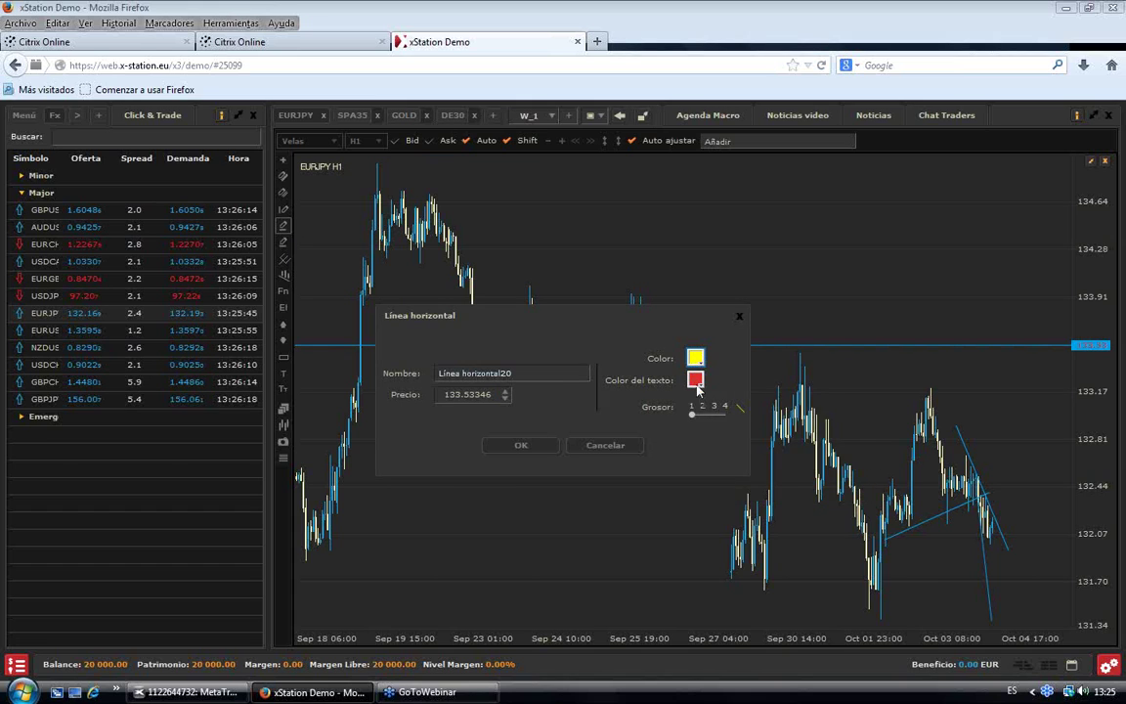
{"action": "left_click", "coordinate": [695, 380]}
{"action": "left_click", "coordinate": [695, 423]}
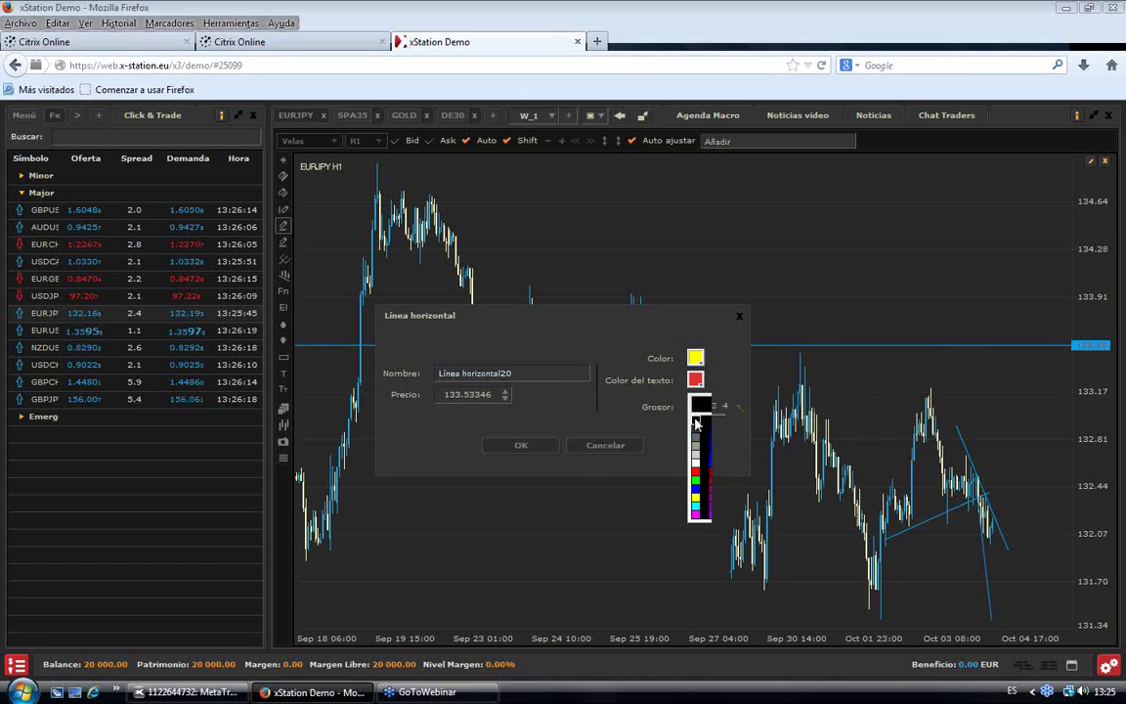
{"action": "left_click", "coordinate": [521, 445]}
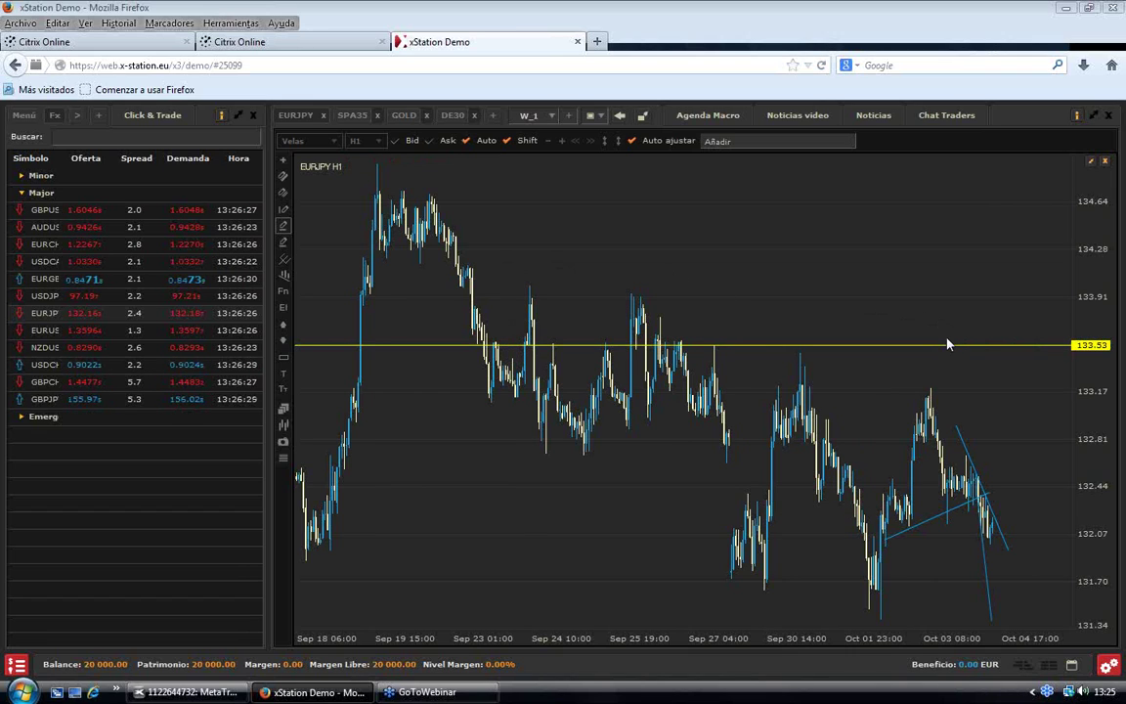
{"action": "mouse_move", "coordinate": [616, 350]}
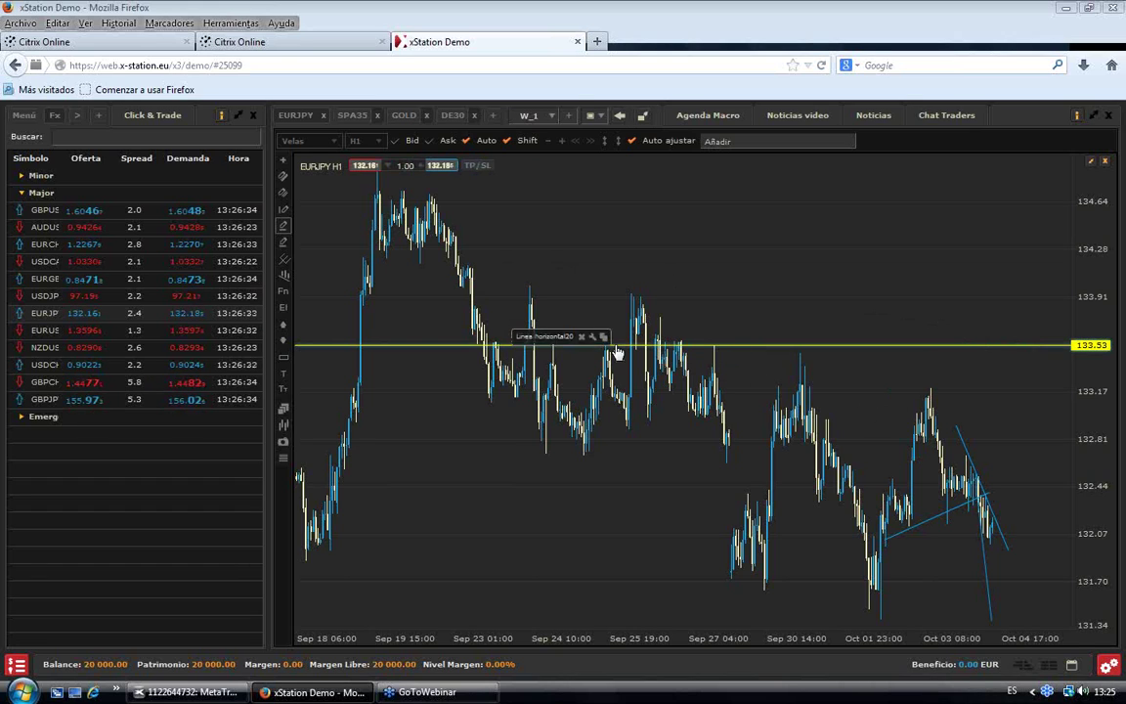
- Move the yellow horizontal line down to about 131.59, along the EURJPY lows of late September and early October
{"action": "left_click_drag", "start_coordinate": [680, 350], "coordinate": [1012, 398]}
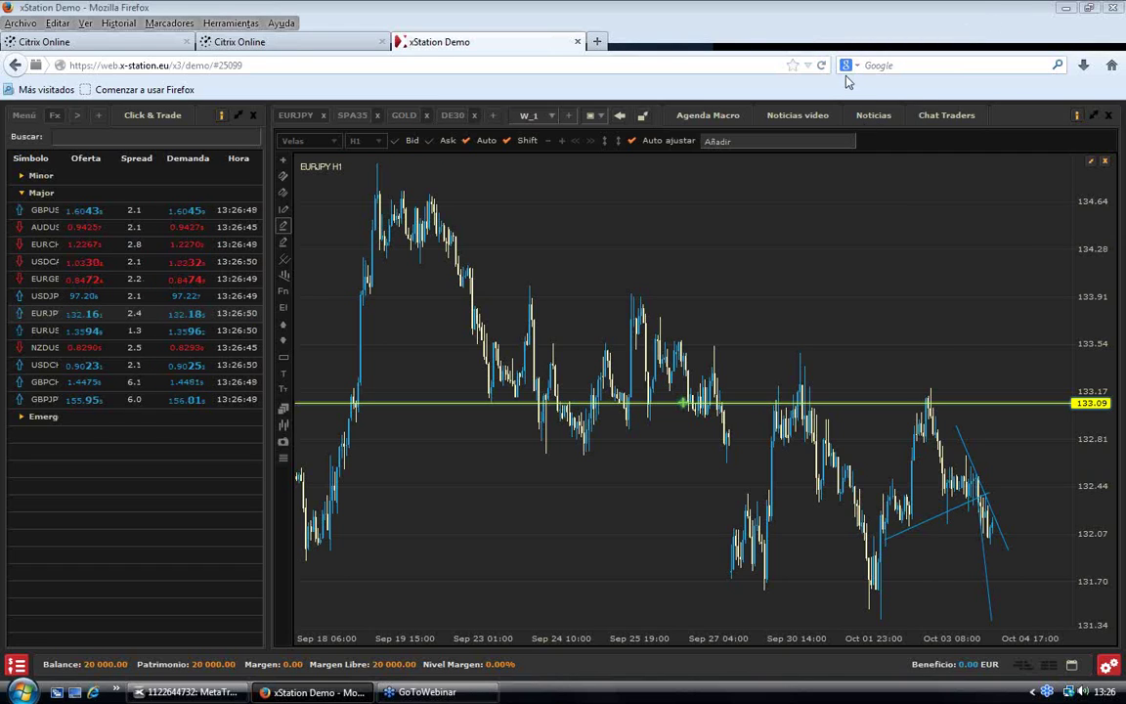
{"action": "left_click", "coordinate": [830, 116]}
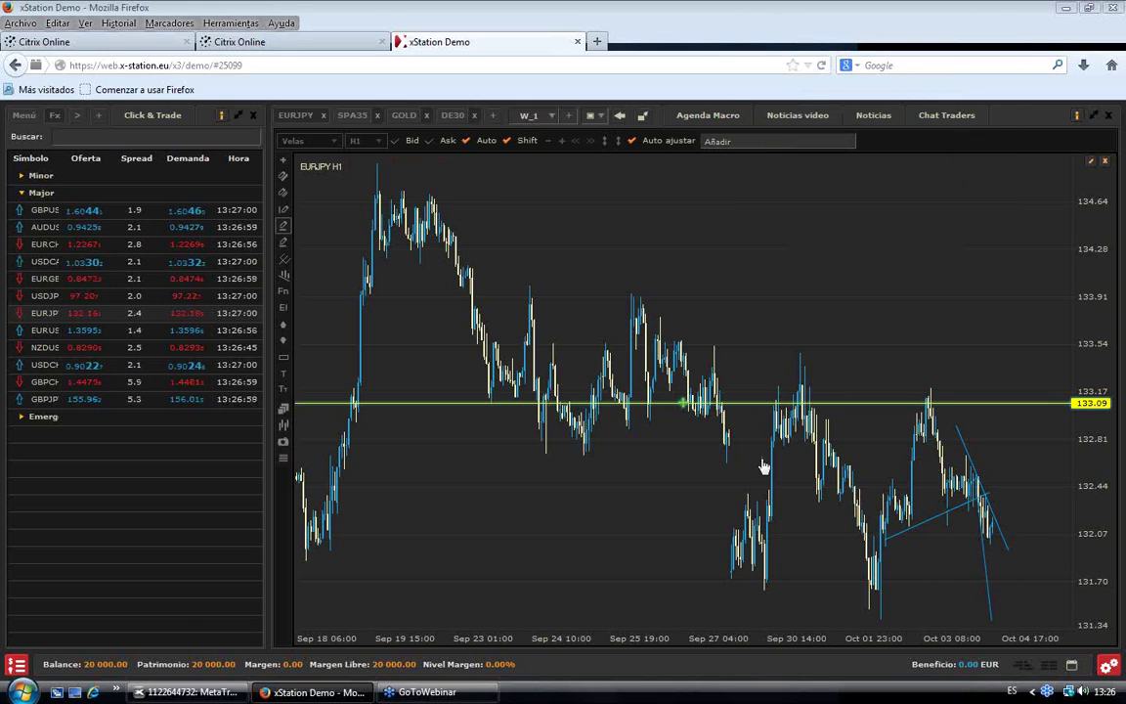
{"action": "left_click_drag", "start_coordinate": [686, 409], "coordinate": [688, 602]}
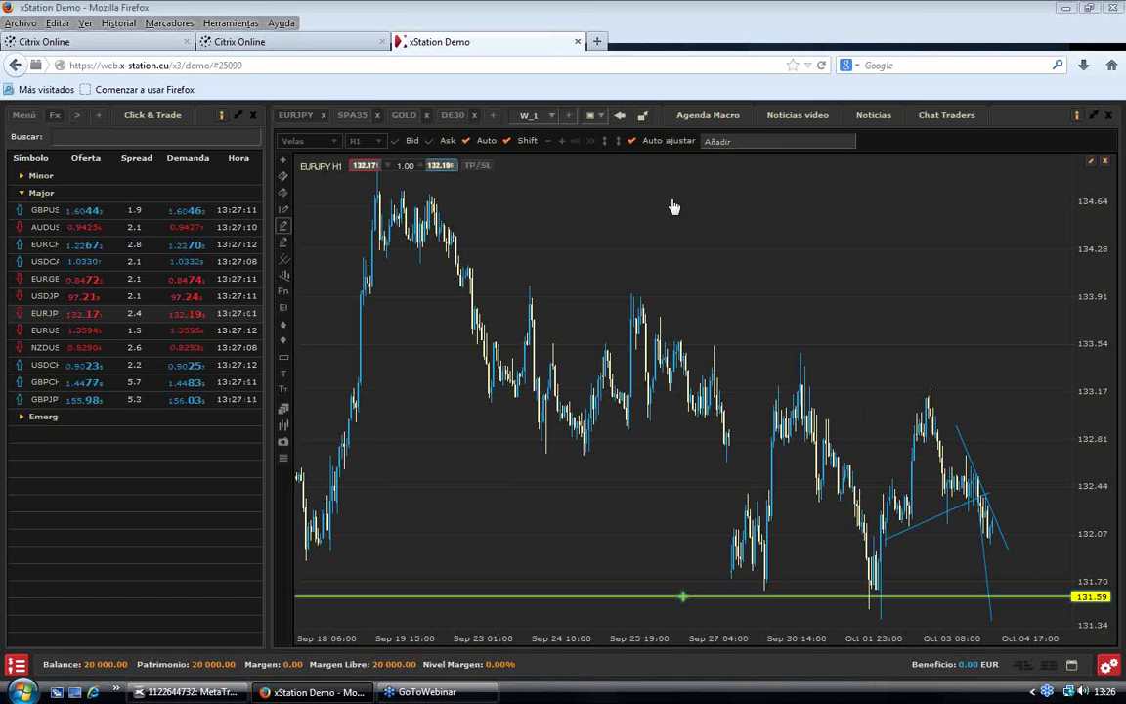
- Switch the EURJPY chart to the H4 timeframe
{"action": "left_click", "coordinate": [357, 141]}
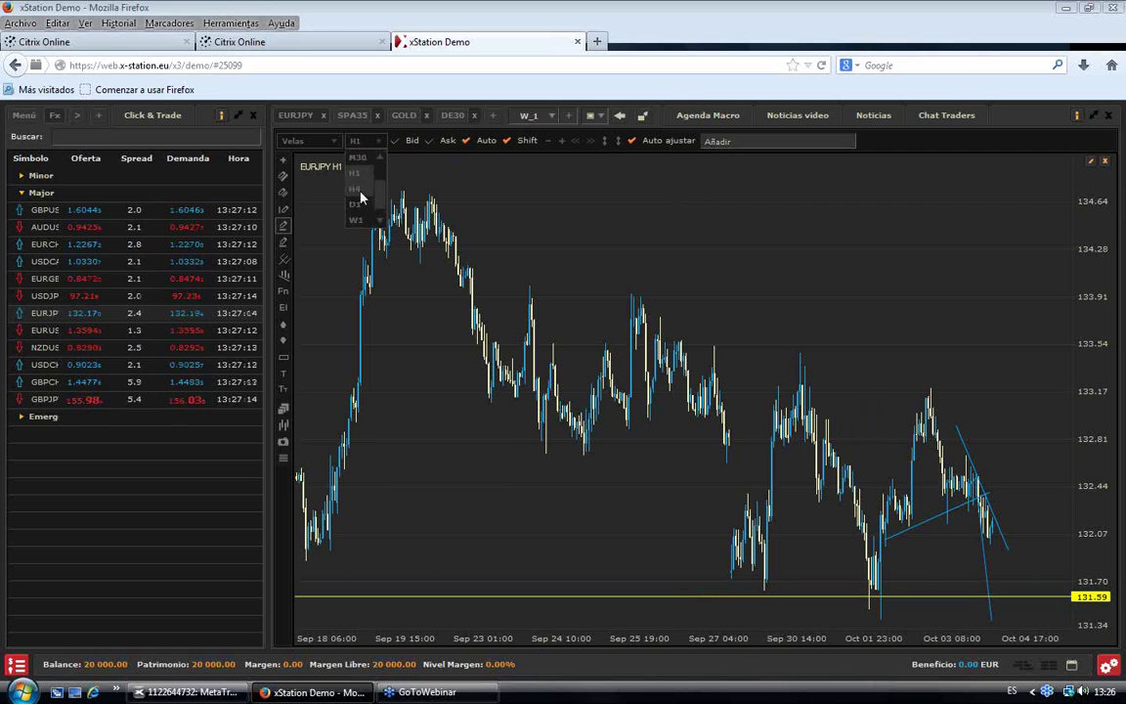
{"action": "left_click", "coordinate": [357, 190]}
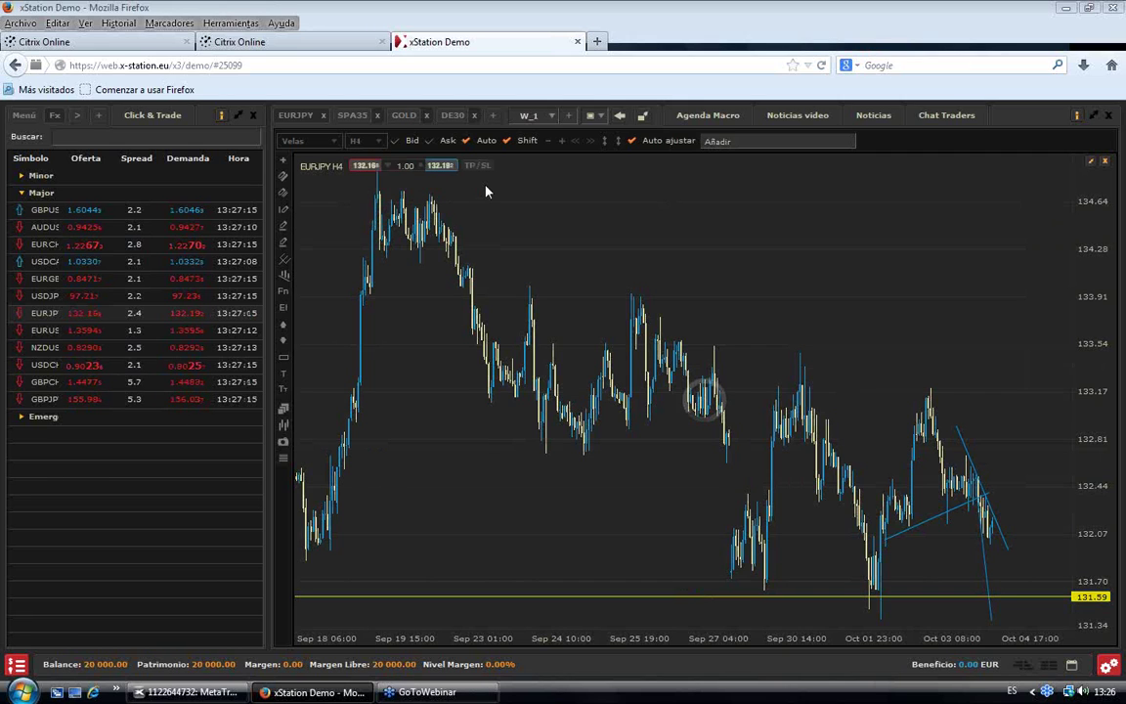
{"action": "scroll", "coordinate": [489, 189], "scroll_direction": "down", "scroll_amount": 3}
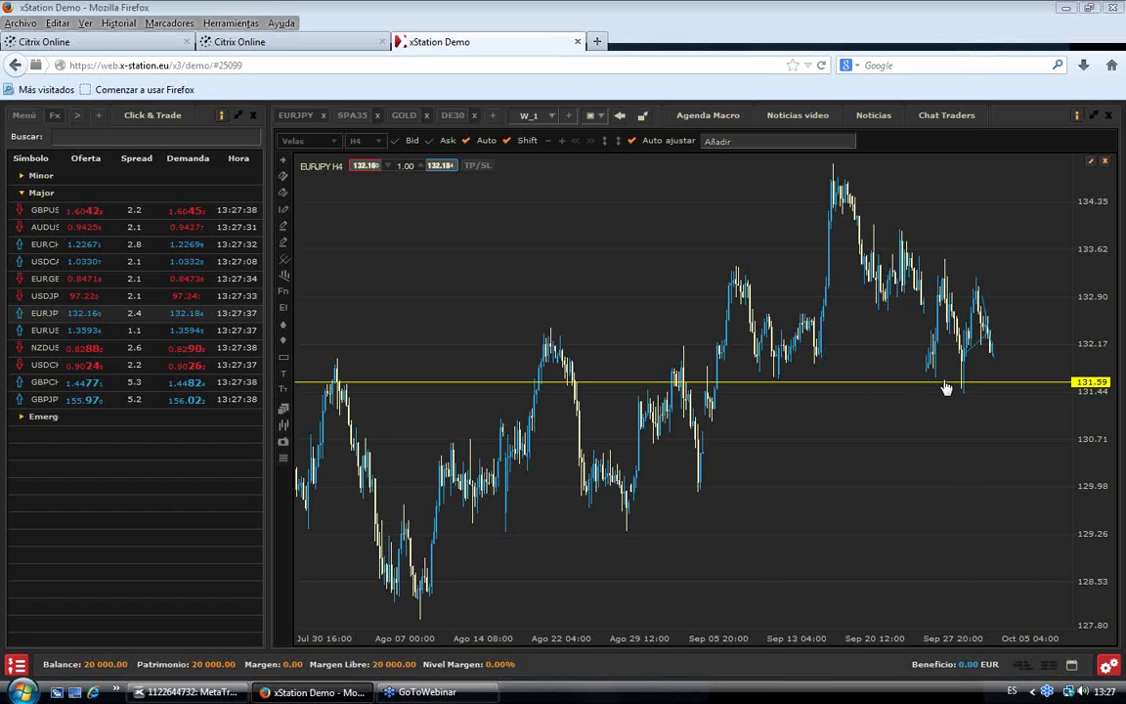
{"action": "mouse_move", "coordinate": [889, 384]}
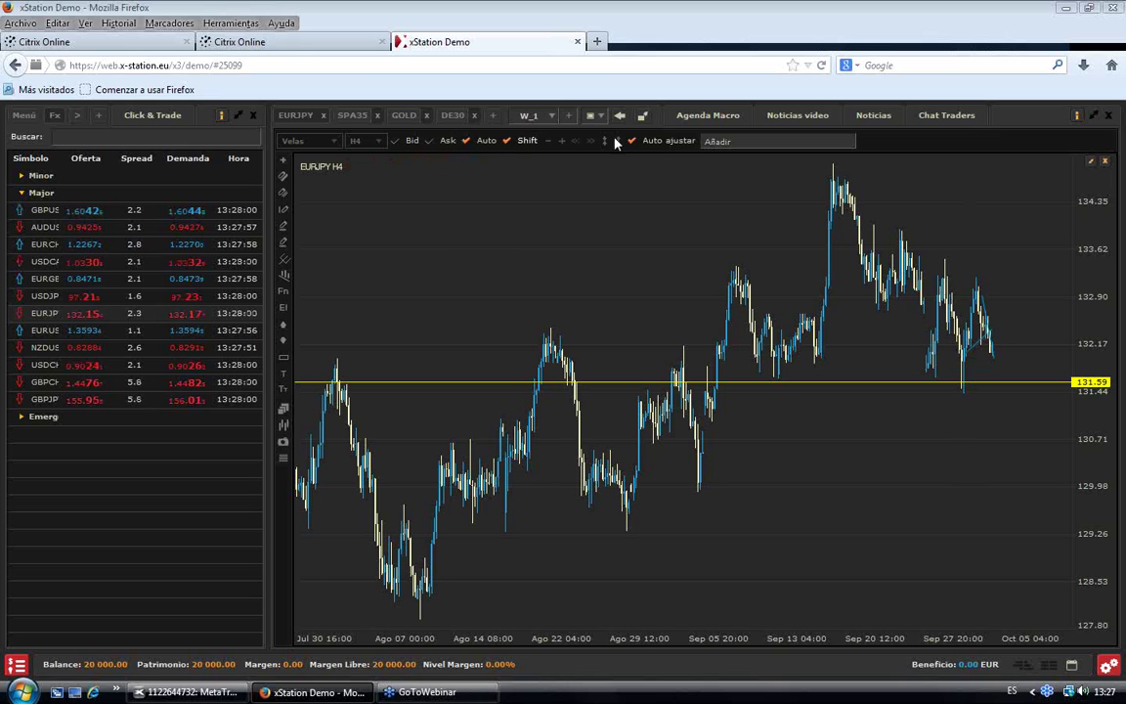
- Draw a falling trendline on EURJPY from the mid-September high near 134.95 over the early-October high to about 132.55
{"action": "left_click", "coordinate": [564, 141]}
{"action": "left_click", "coordinate": [564, 142]}
{"action": "left_click", "coordinate": [564, 141]}
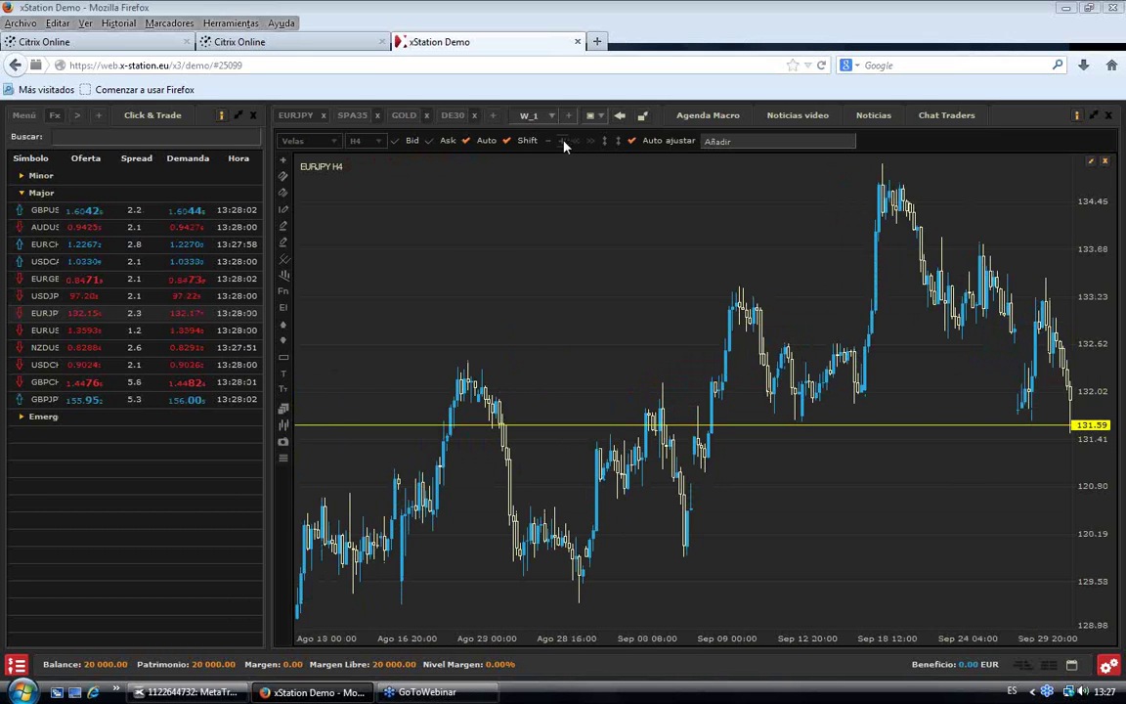
{"action": "scroll", "coordinate": [966, 352], "scroll_direction": "down", "scroll_amount": 5}
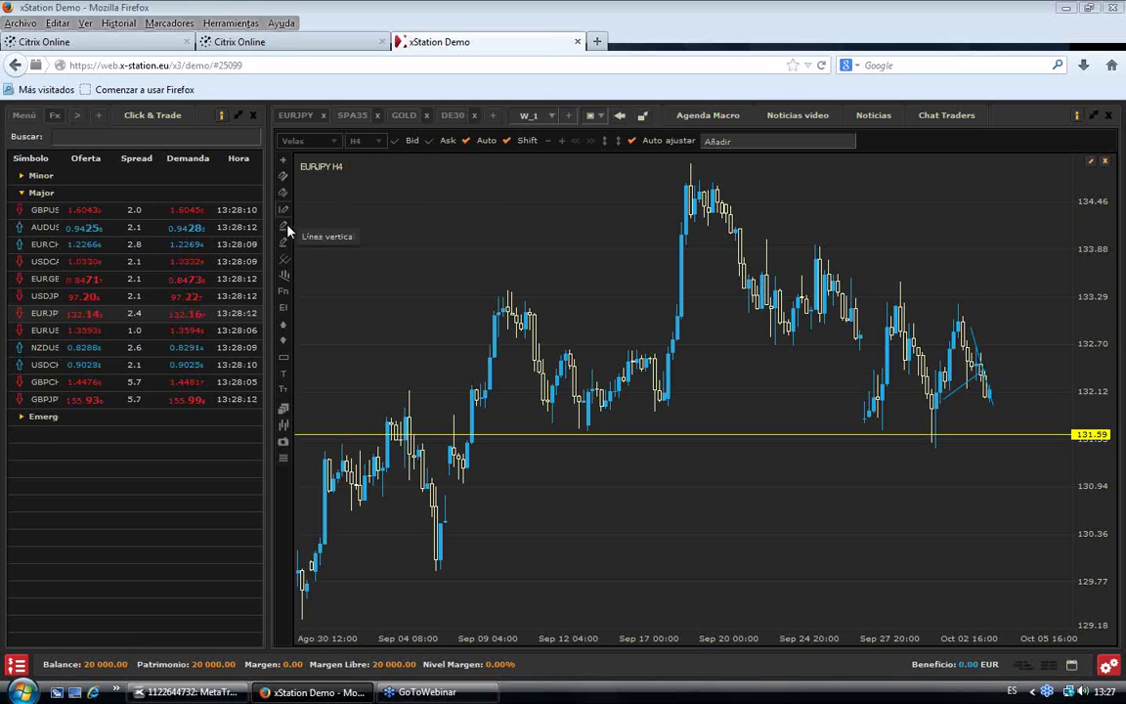
{"action": "left_click", "coordinate": [281, 183]}
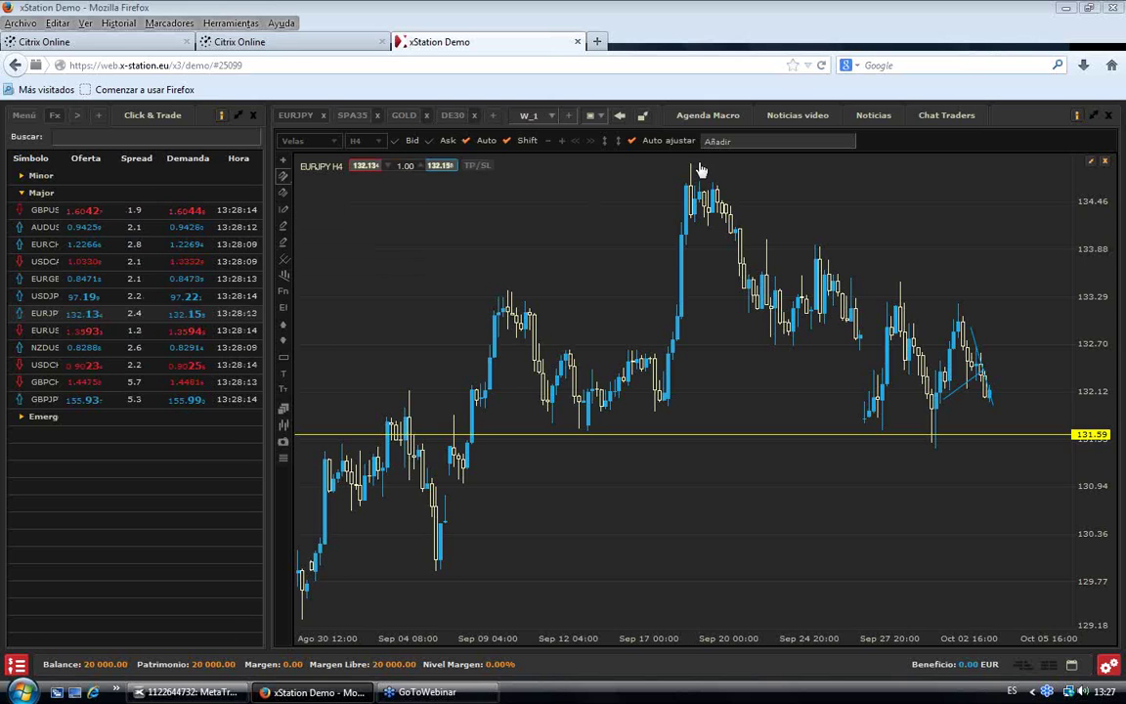
{"action": "mouse_move", "coordinate": [717, 171]}
{"action": "left_mouse_down"}
{"action": "mouse_move", "coordinate": [1023, 330]}
{"action": "mouse_move", "coordinate": [1055, 365]}
{"action": "left_mouse_up"}
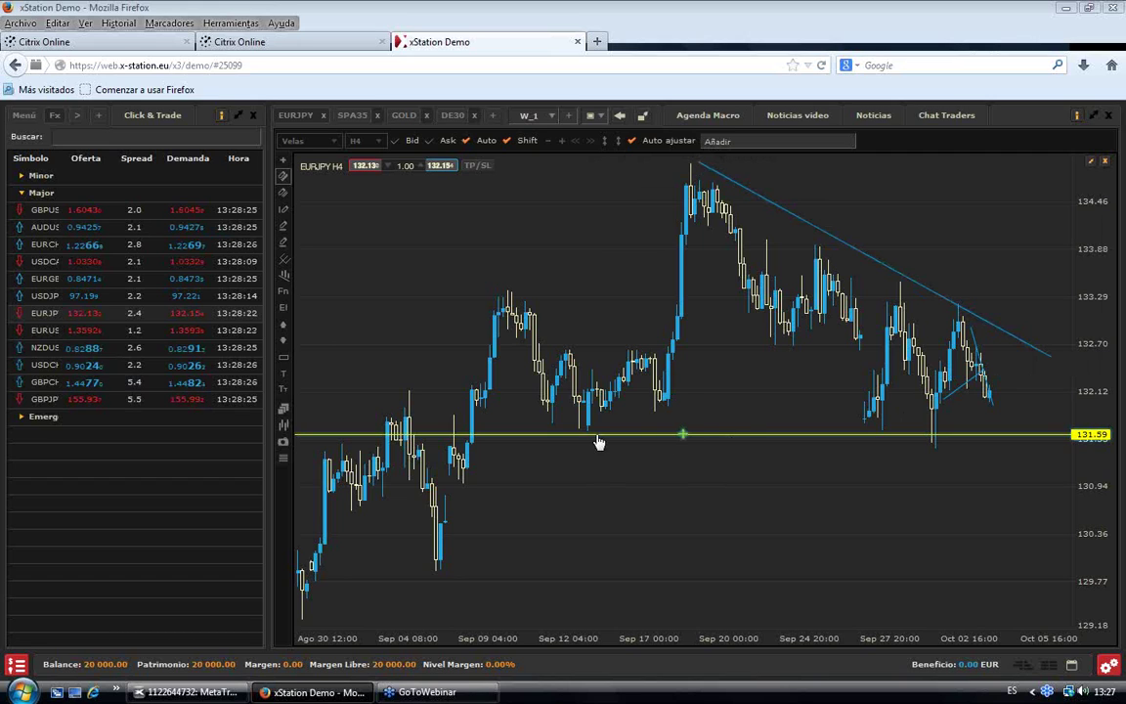
{"action": "double_click", "coordinate": [637, 437]}
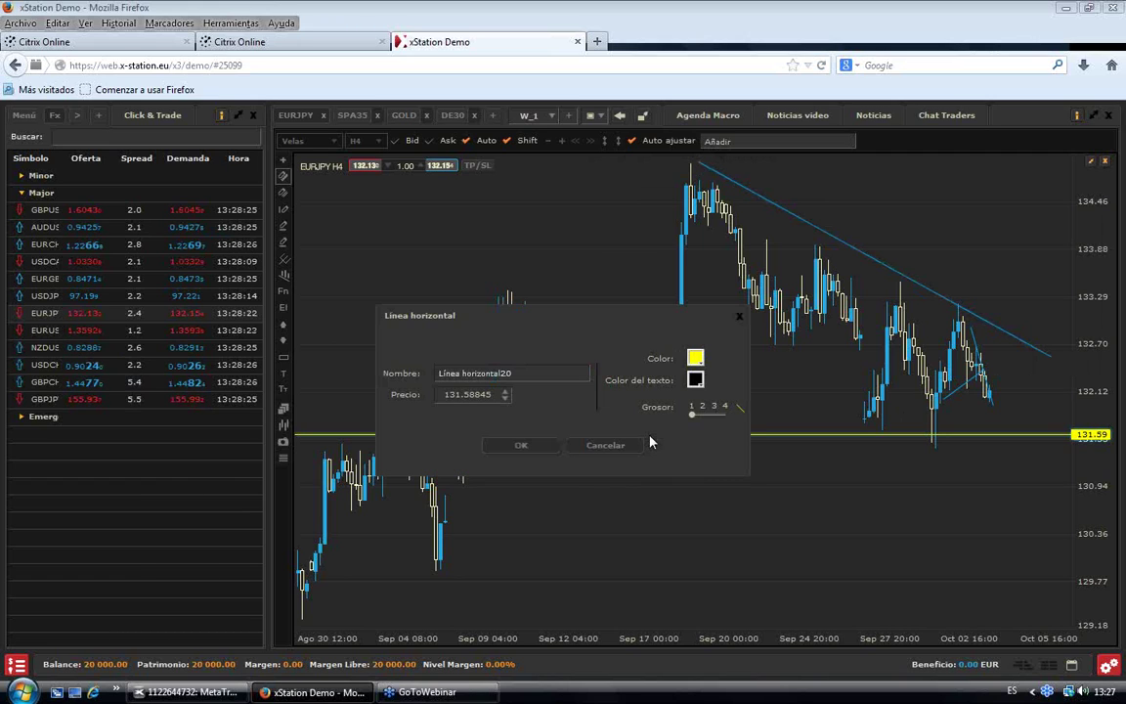
{"action": "left_click", "coordinate": [736, 317]}
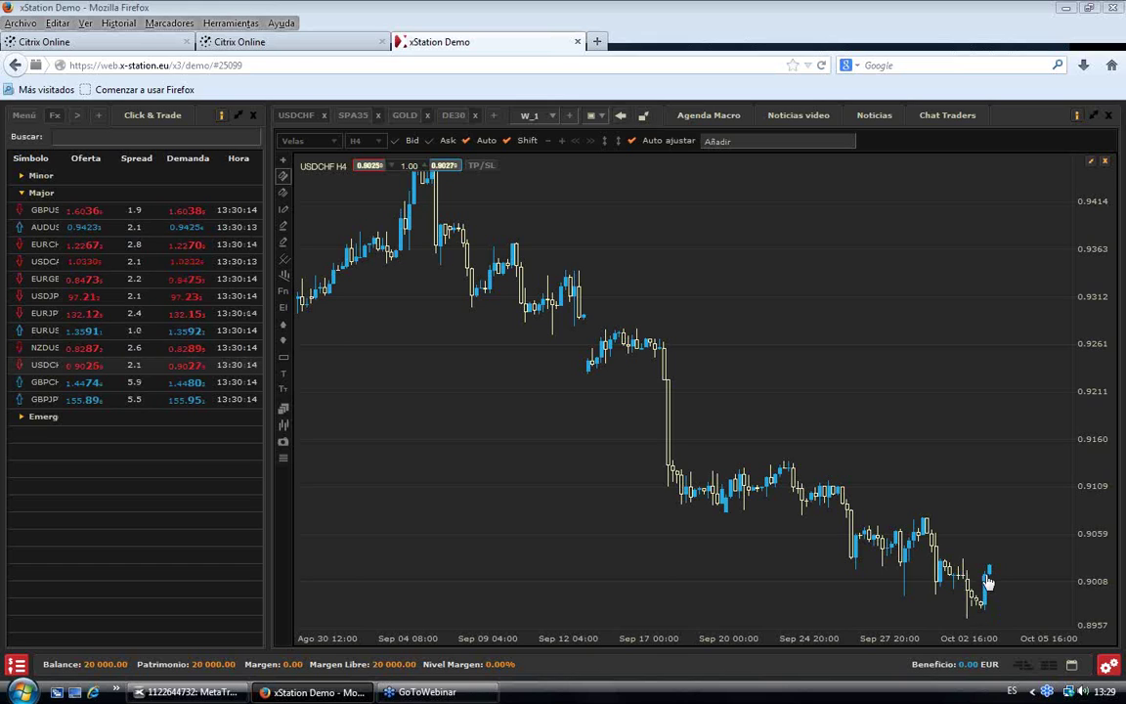
- Switch the USDCHF chart to the M15 timeframe
{"action": "left_click", "coordinate": [381, 142]}
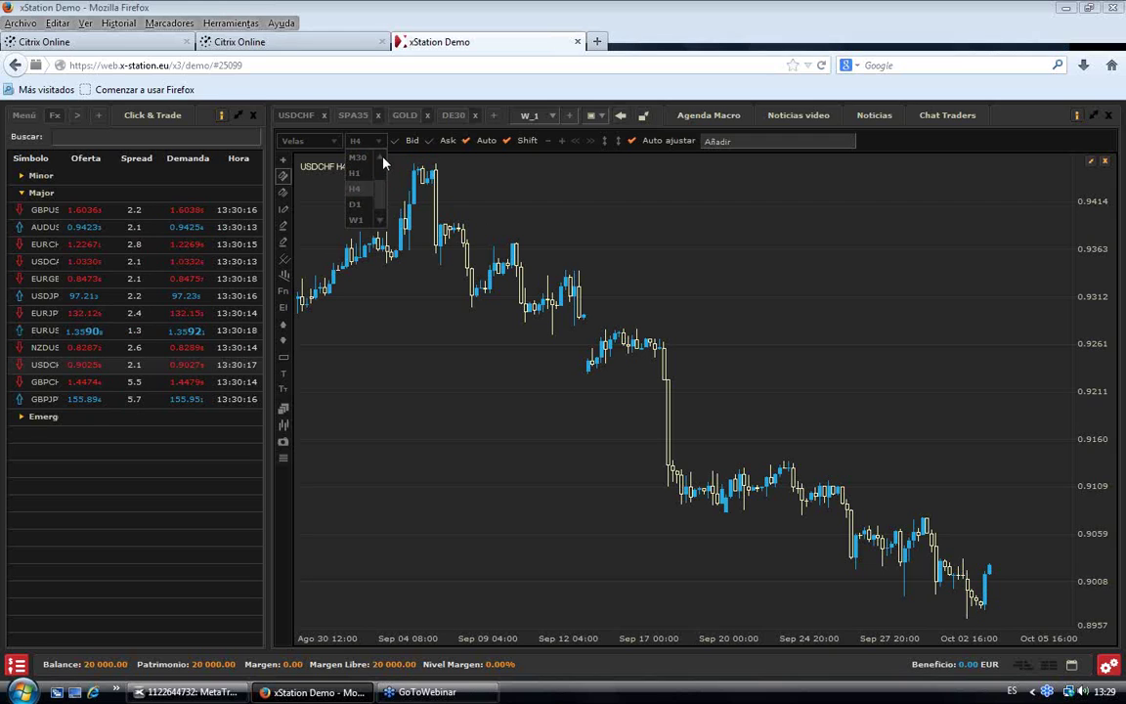
{"action": "left_click", "coordinate": [360, 157]}
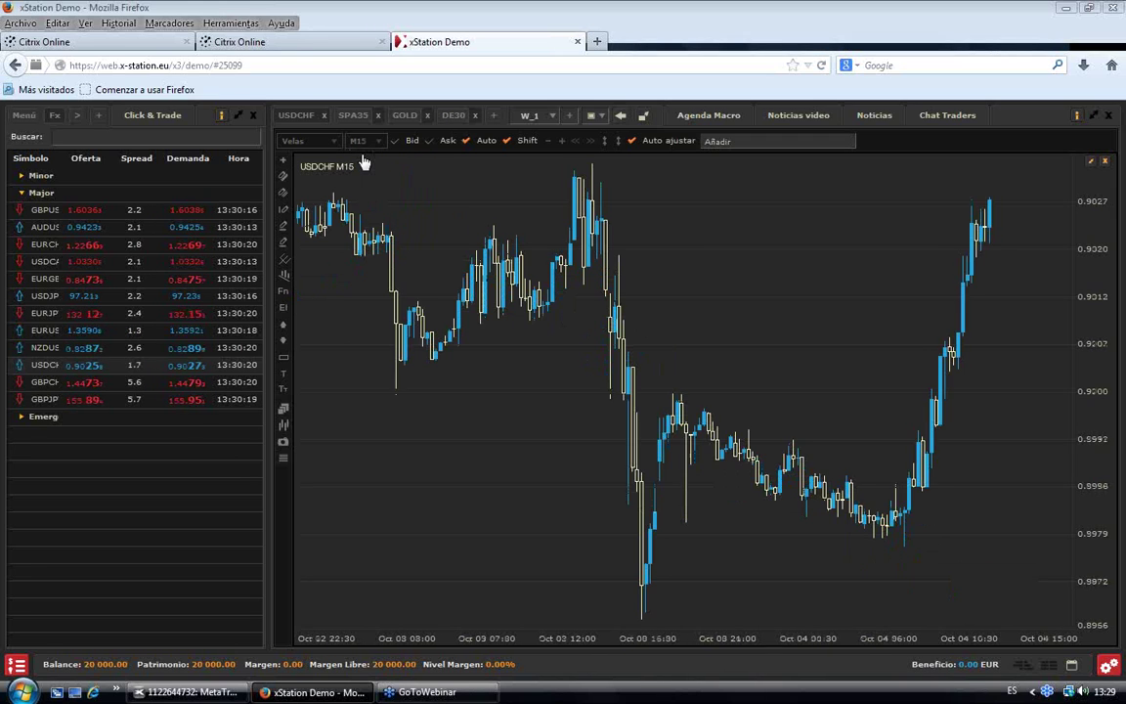
{"action": "scroll", "coordinate": [592, 335], "scroll_direction": "down", "scroll_amount": 5}
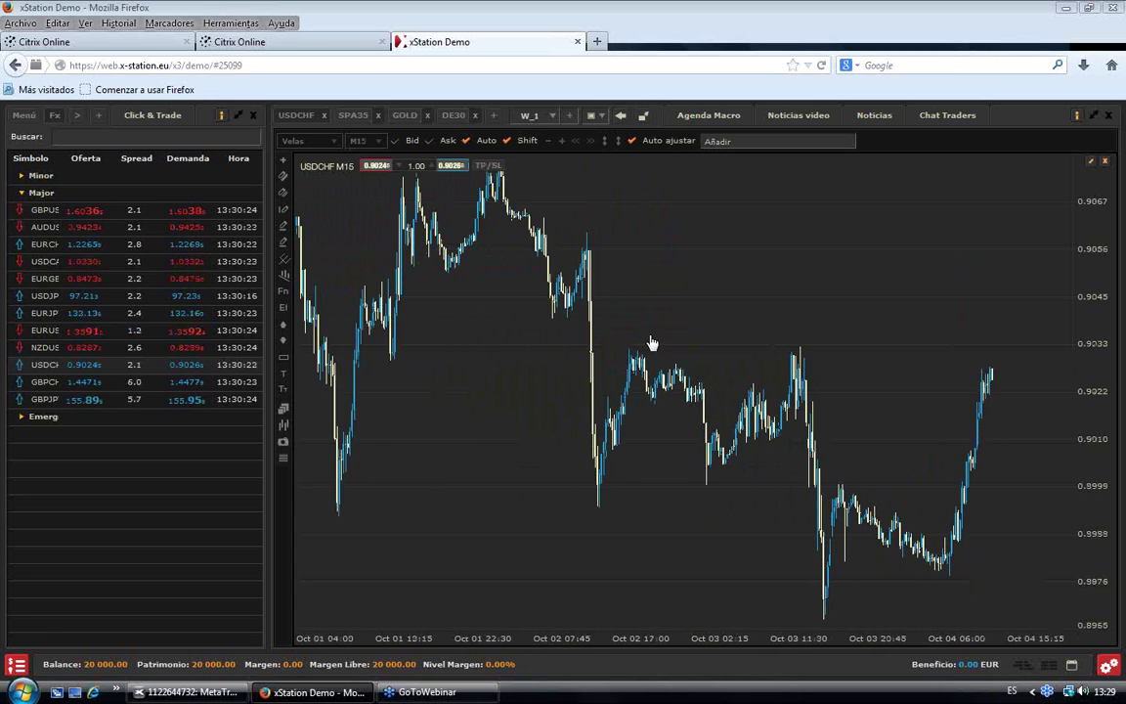
{"action": "scroll", "coordinate": [648, 340], "scroll_direction": "up", "scroll_amount": 3}
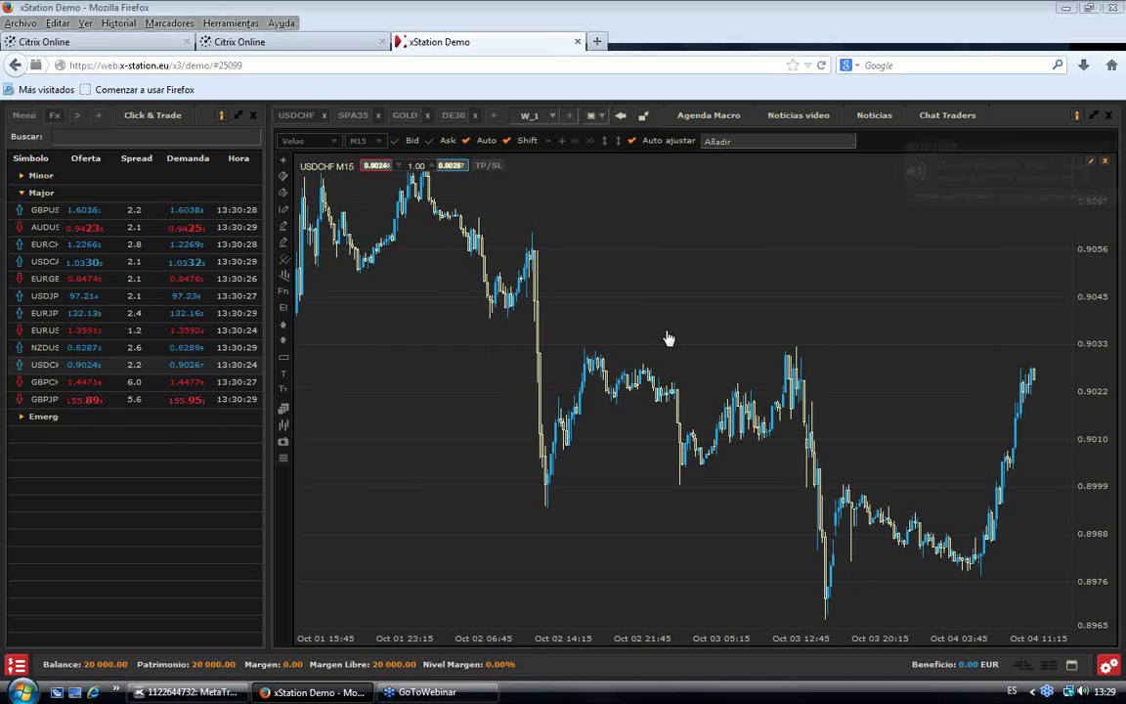
{"action": "scroll", "coordinate": [669, 338], "scroll_direction": "down", "scroll_amount": 2}
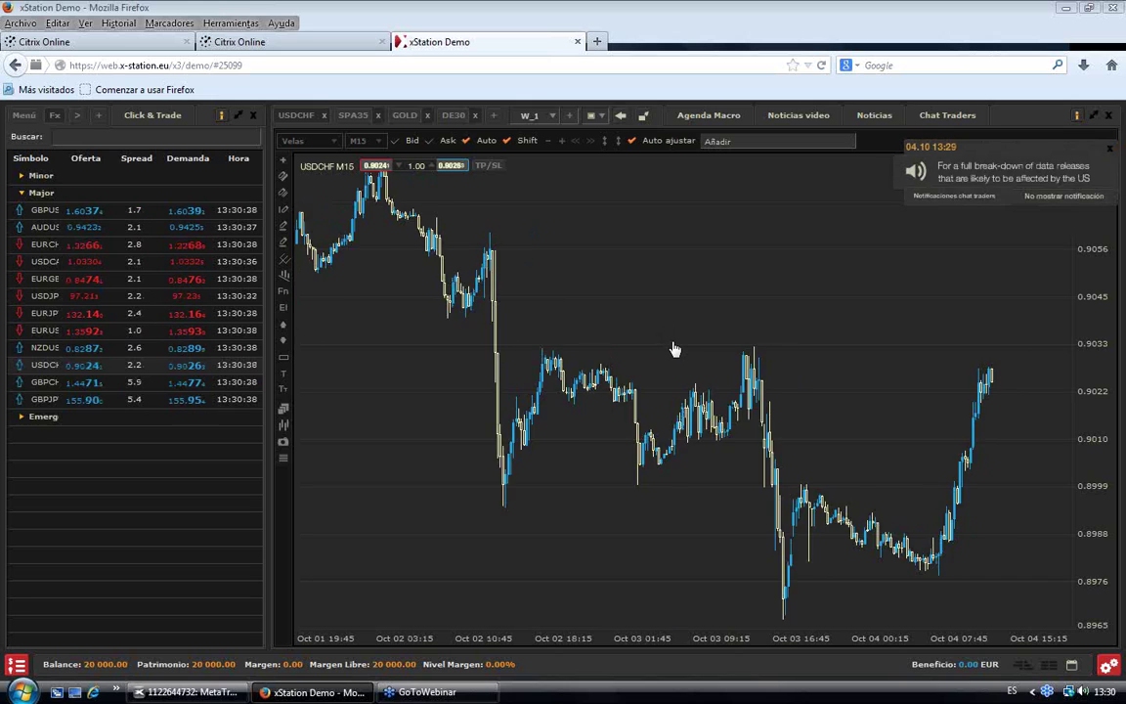
- Draw a yellow horizontal line on USDCHF at about 0.9033, across the Oct 2 and Oct 3 highs
{"action": "scroll", "coordinate": [675, 349], "scroll_direction": "down", "scroll_amount": 1}
{"action": "scroll", "coordinate": [677, 346], "scroll_direction": "down", "scroll_amount": 5}
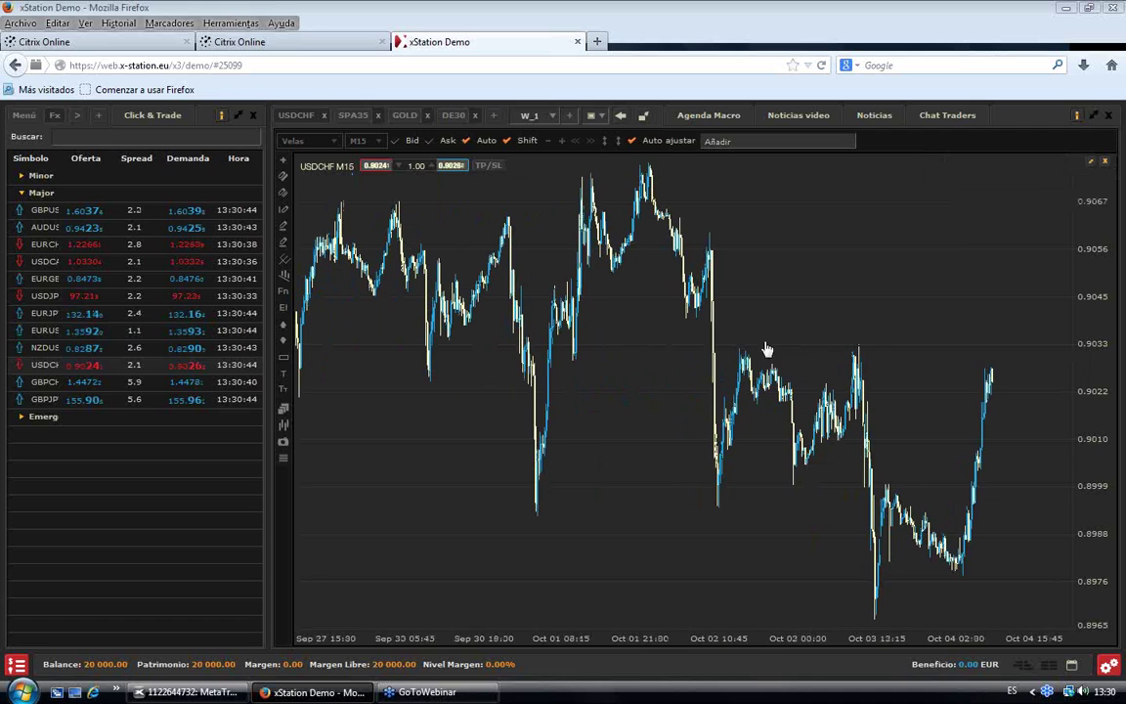
{"action": "left_click", "coordinate": [284, 186]}
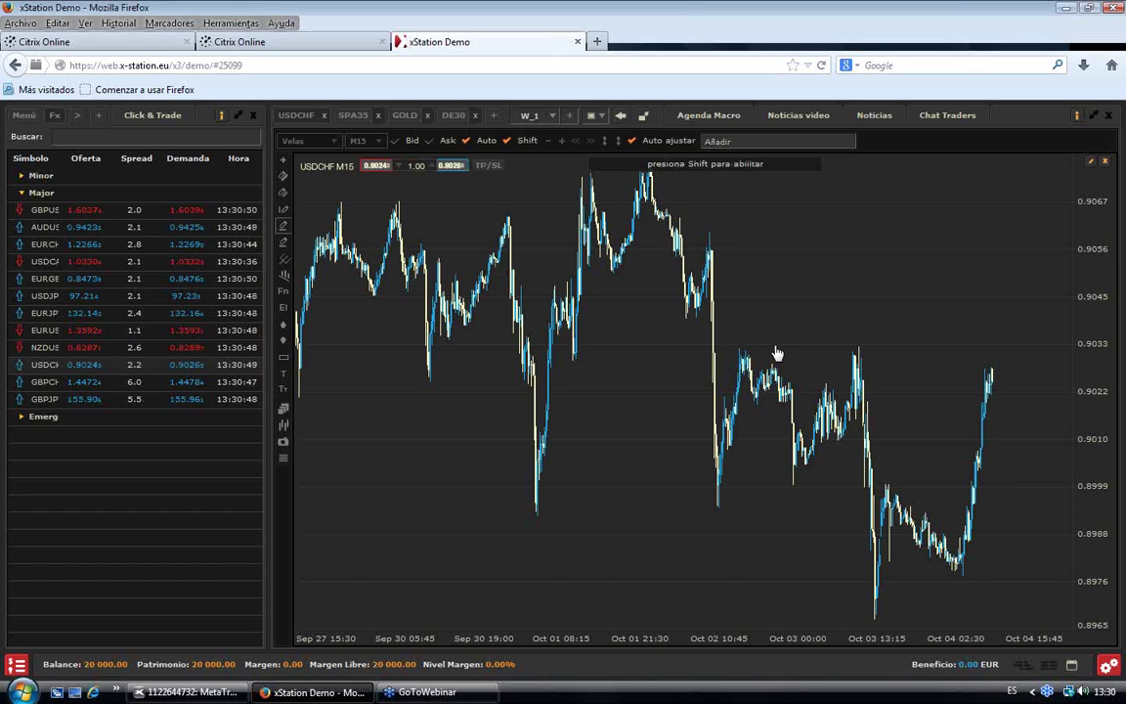
{"action": "left_click", "coordinate": [739, 350]}
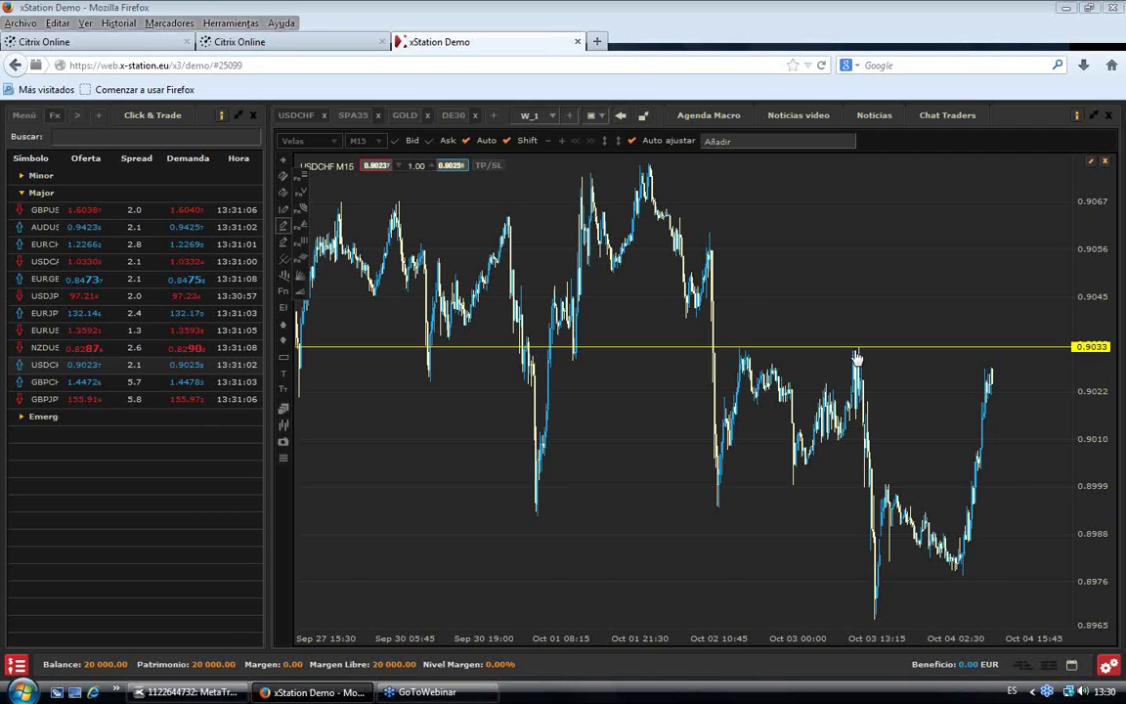
- Draw a Fibonacci retracement on USDCHF from the Oct 3 high near 0.9033 down to the low near 0.8967
{"action": "scroll", "coordinate": [910, 619], "scroll_direction": "up", "scroll_amount": 10}
{"action": "scroll", "coordinate": [363, 426], "scroll_direction": "down", "scroll_amount": 10}
{"action": "left_click_drag", "start_coordinate": [861, 355], "coordinate": [929, 622]}
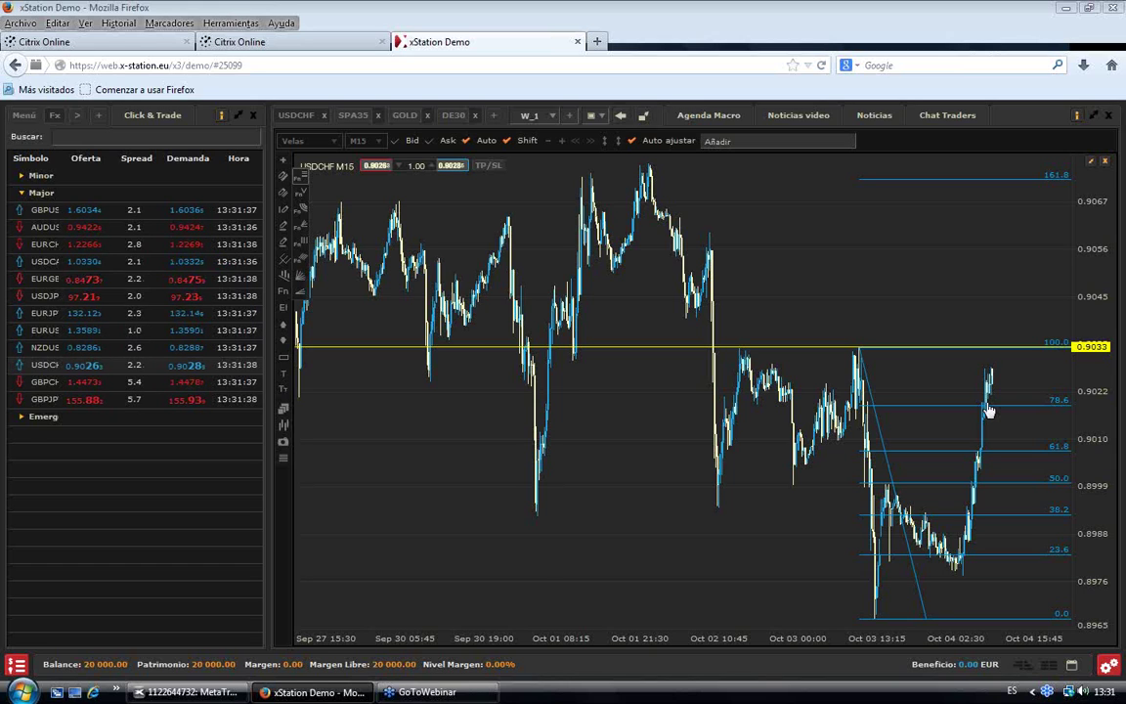
{"action": "left_click", "coordinate": [1061, 405]}
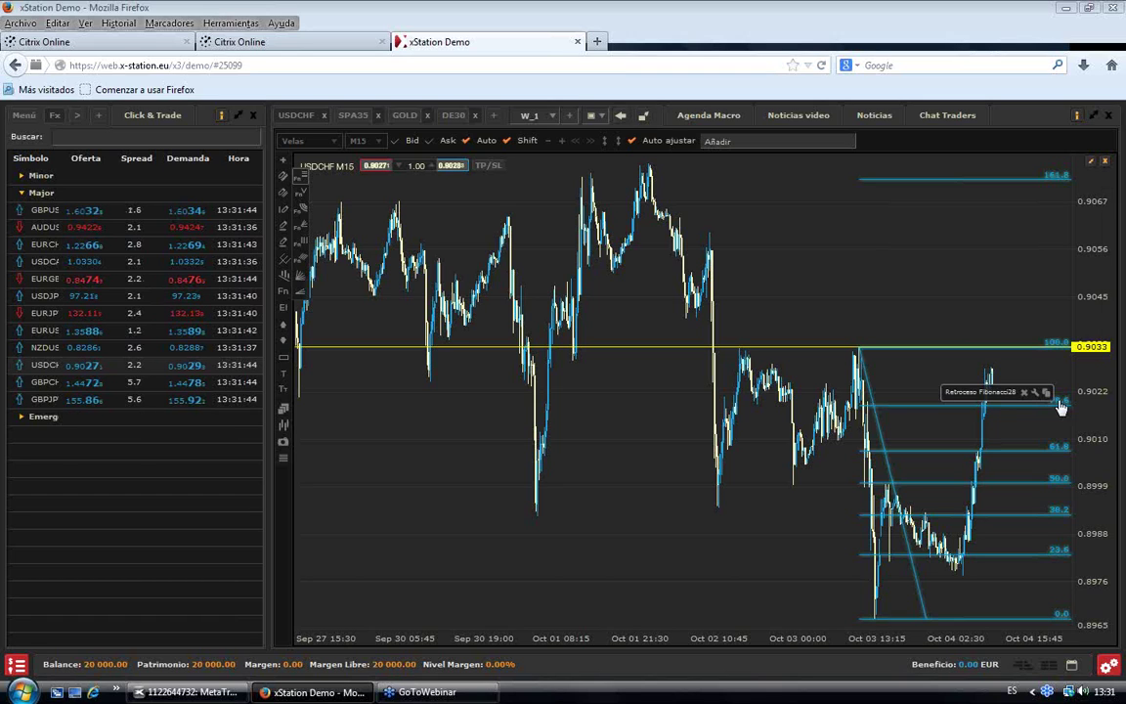
{"action": "left_click", "coordinate": [1000, 307]}
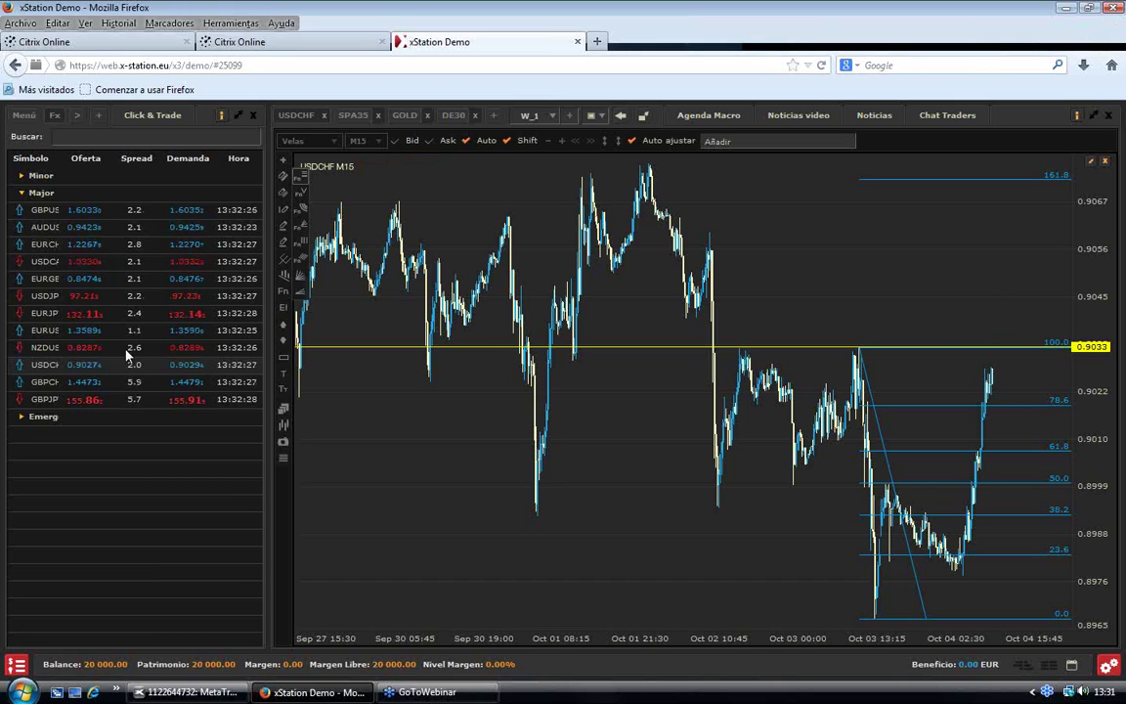
- Load GBPJPY in the M15 chart and overlay GBPUSD as a comparison symbol
{"action": "left_click_drag", "start_coordinate": [127, 358], "coordinate": [493, 348]}
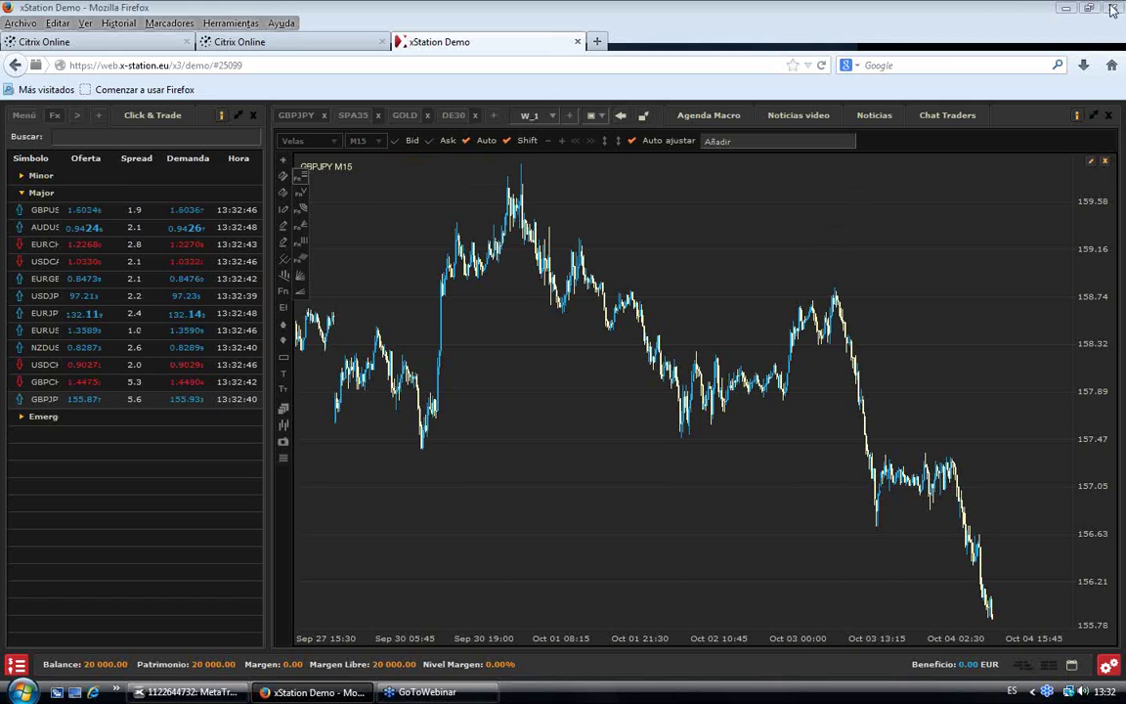
{"action": "mouse_move", "coordinate": [284, 427]}
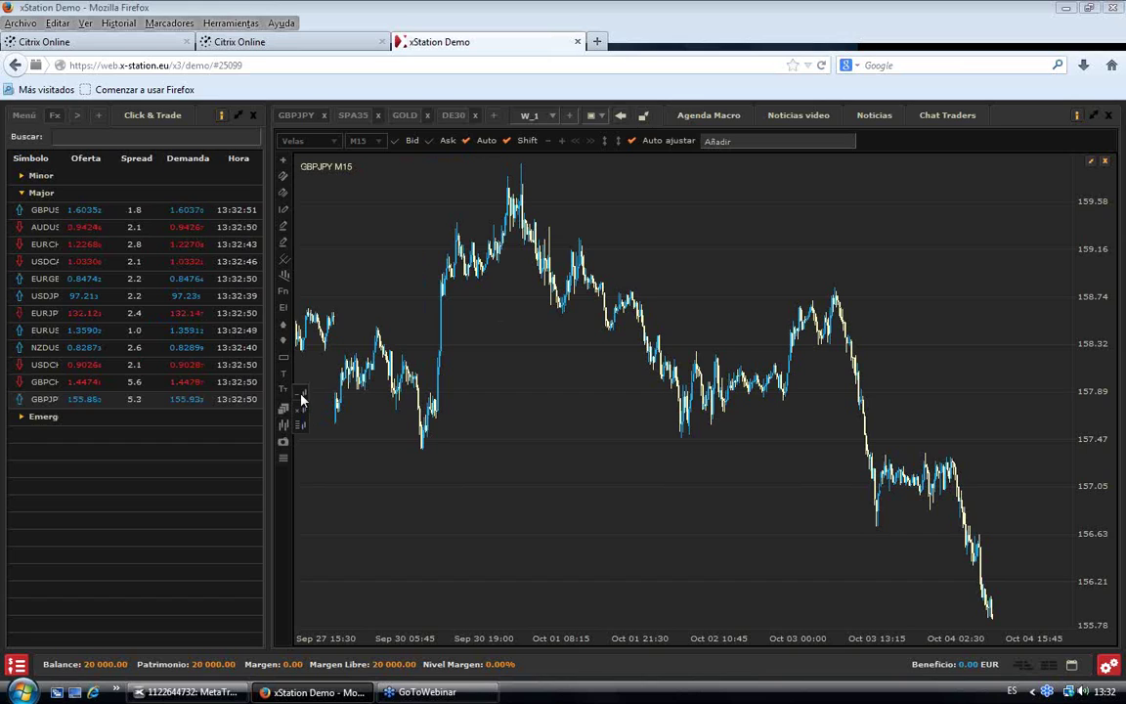
{"action": "left_click", "coordinate": [302, 392]}
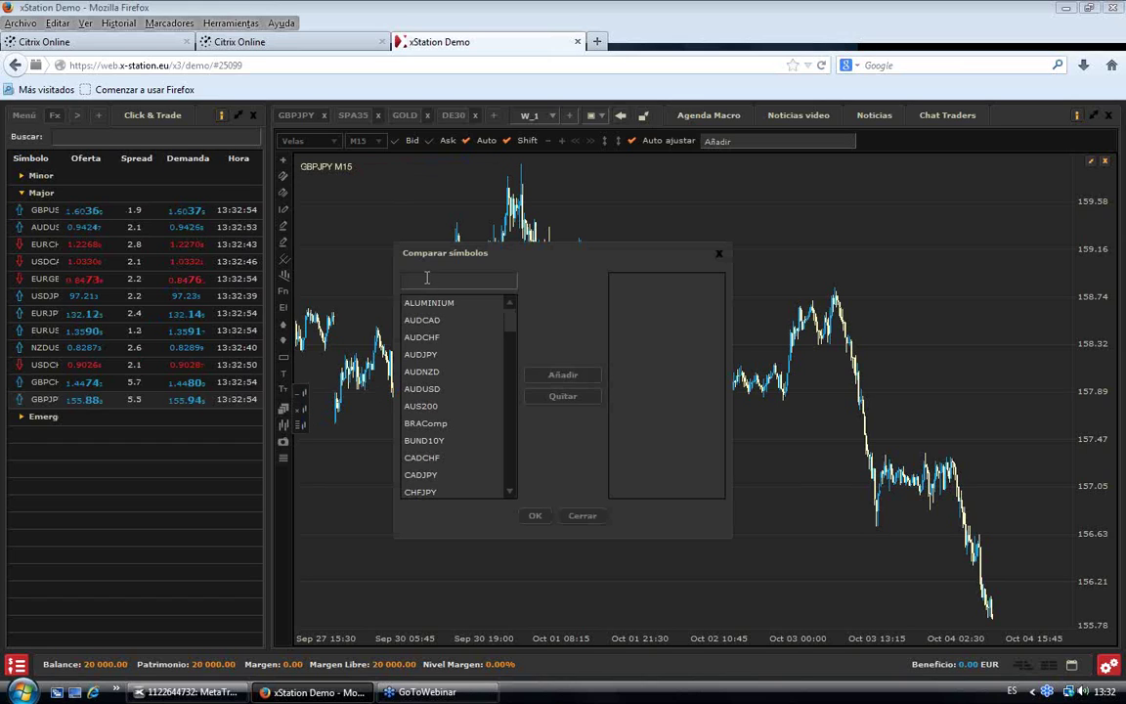
{"action": "type", "text": "gbpu"}
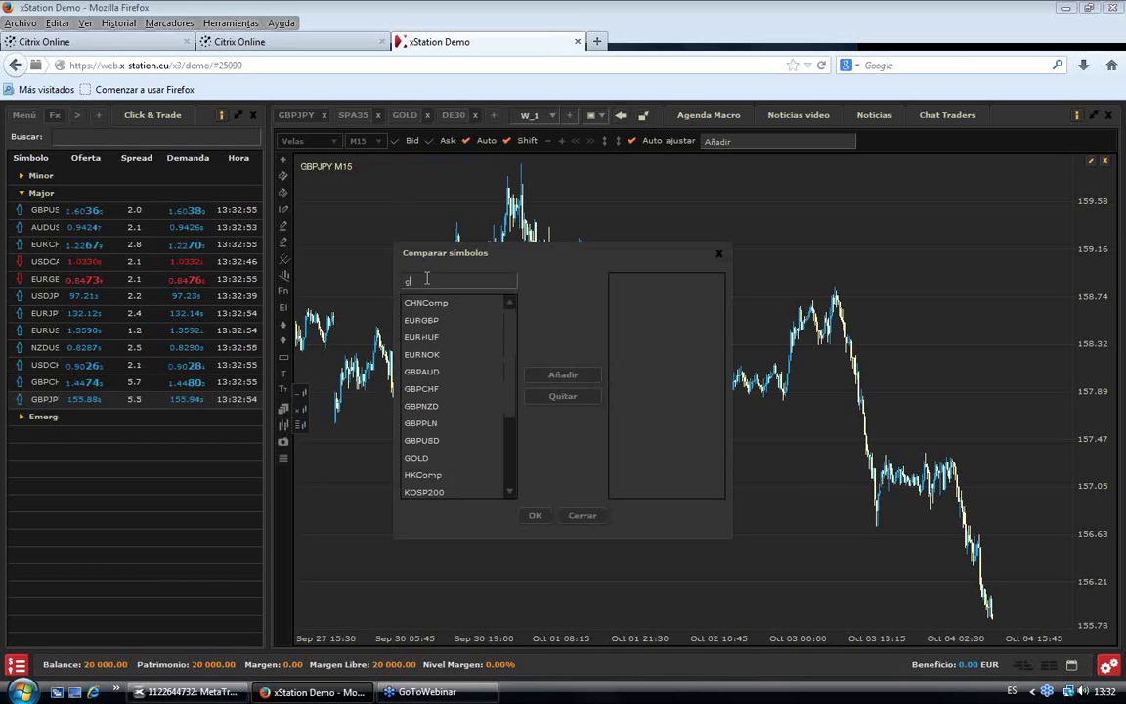
{"action": "left_click", "coordinate": [548, 376]}
{"action": "left_click", "coordinate": [535, 515]}
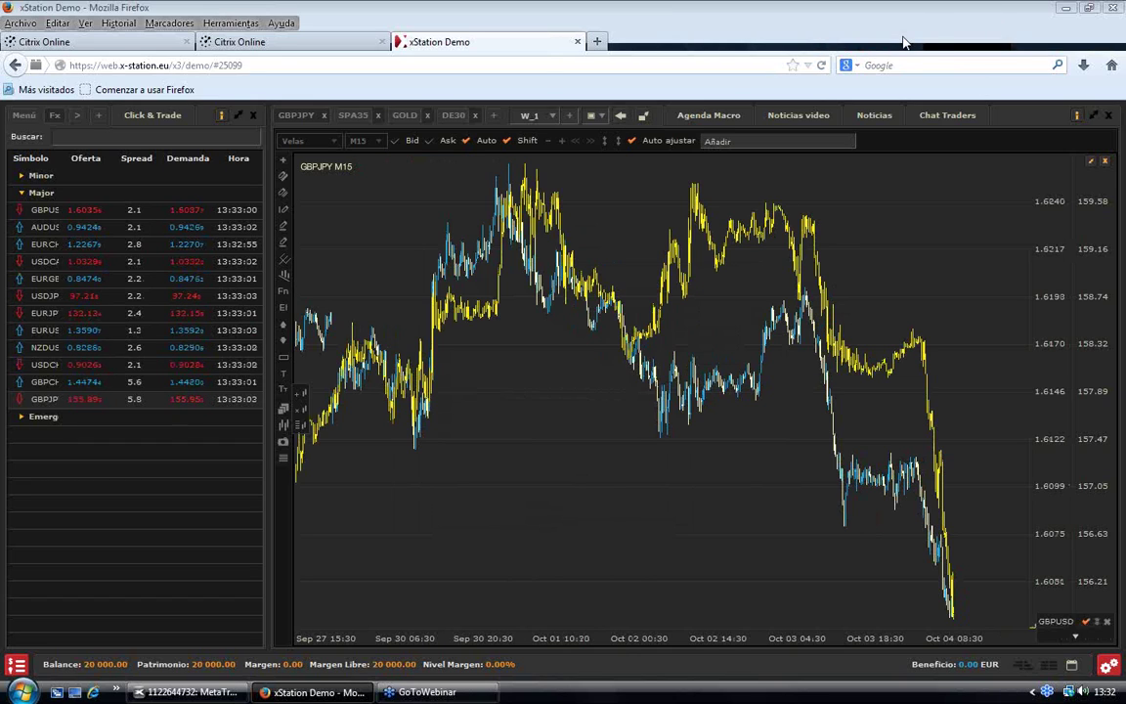
- Remove the GBPUSD comparison from the GBPJPY chart and switch it to the H4 timeframe
{"action": "mouse_move", "coordinate": [520, 294]}
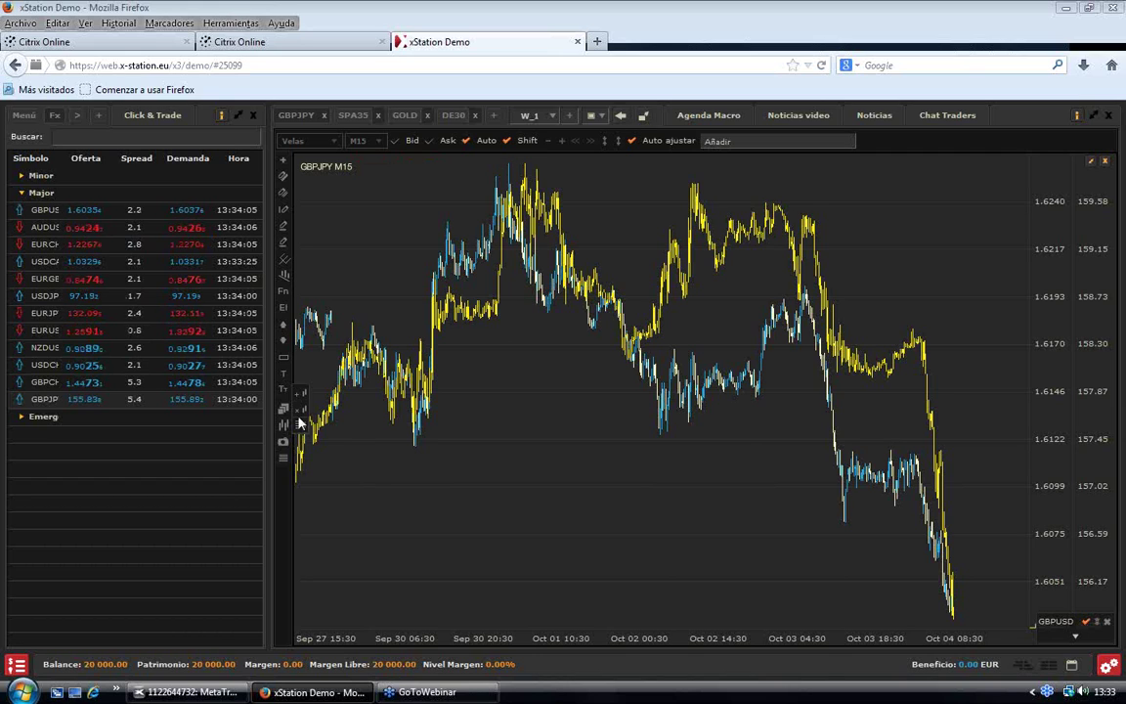
{"action": "left_click_drag", "start_coordinate": [507, 401], "coordinate": [685, 379]}
{"action": "scroll", "coordinate": [686, 379], "scroll_direction": "down", "scroll_amount": 4}
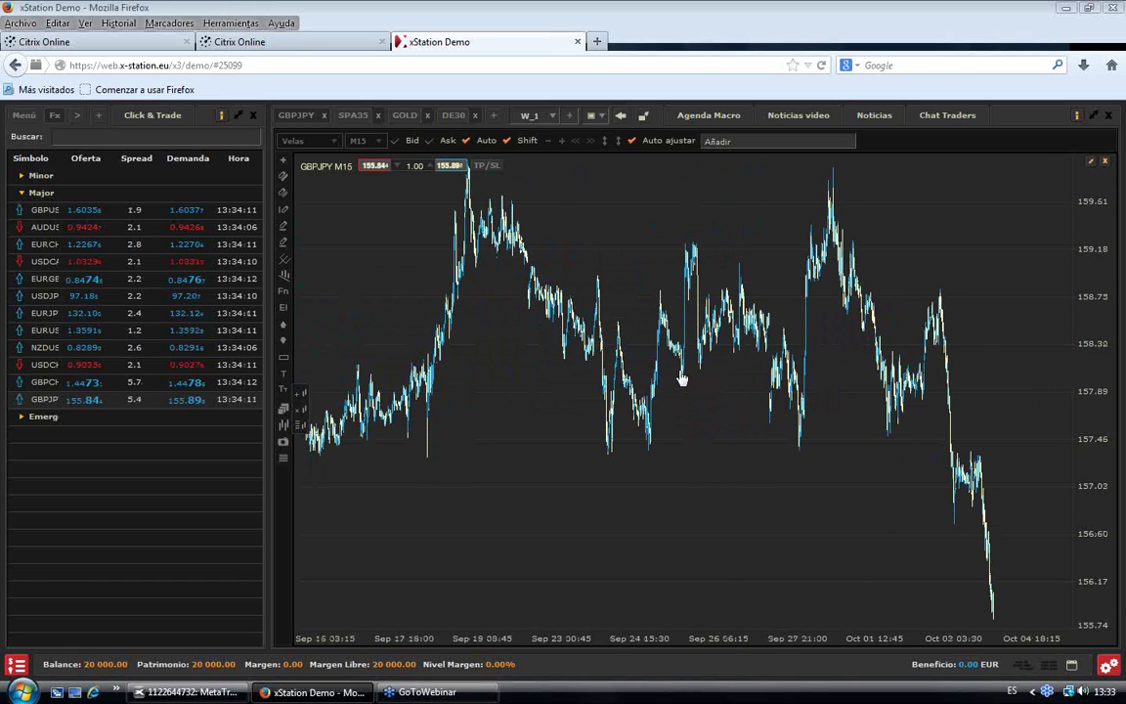
{"action": "left_click", "coordinate": [362, 141]}
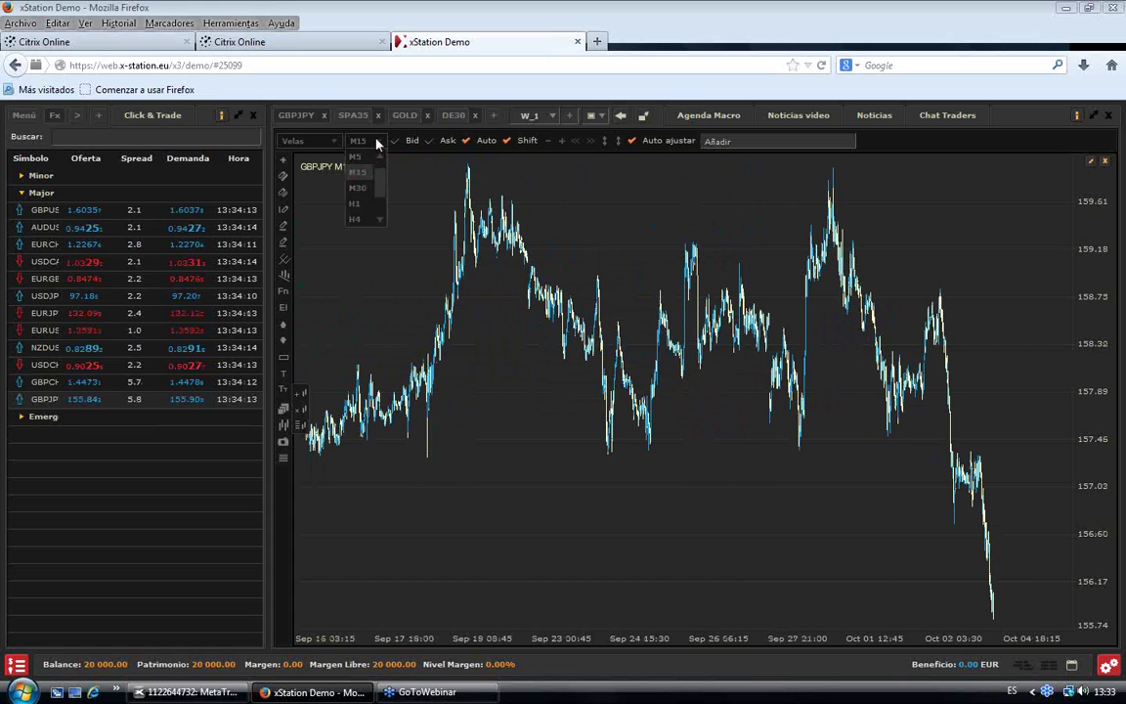
{"action": "left_click", "coordinate": [356, 188]}
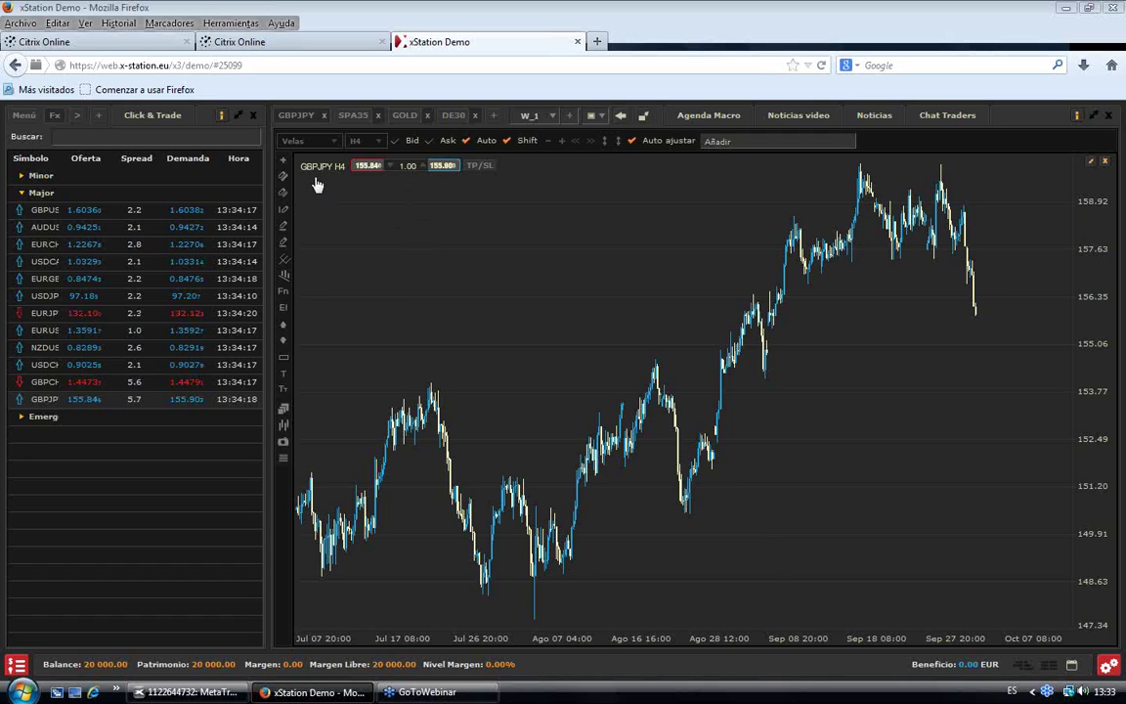
- Draw a line spanning the height of the mid-September GBPJPY top and move it to about 157.4, projecting down to about 154.8
{"action": "left_click", "coordinate": [284, 177]}
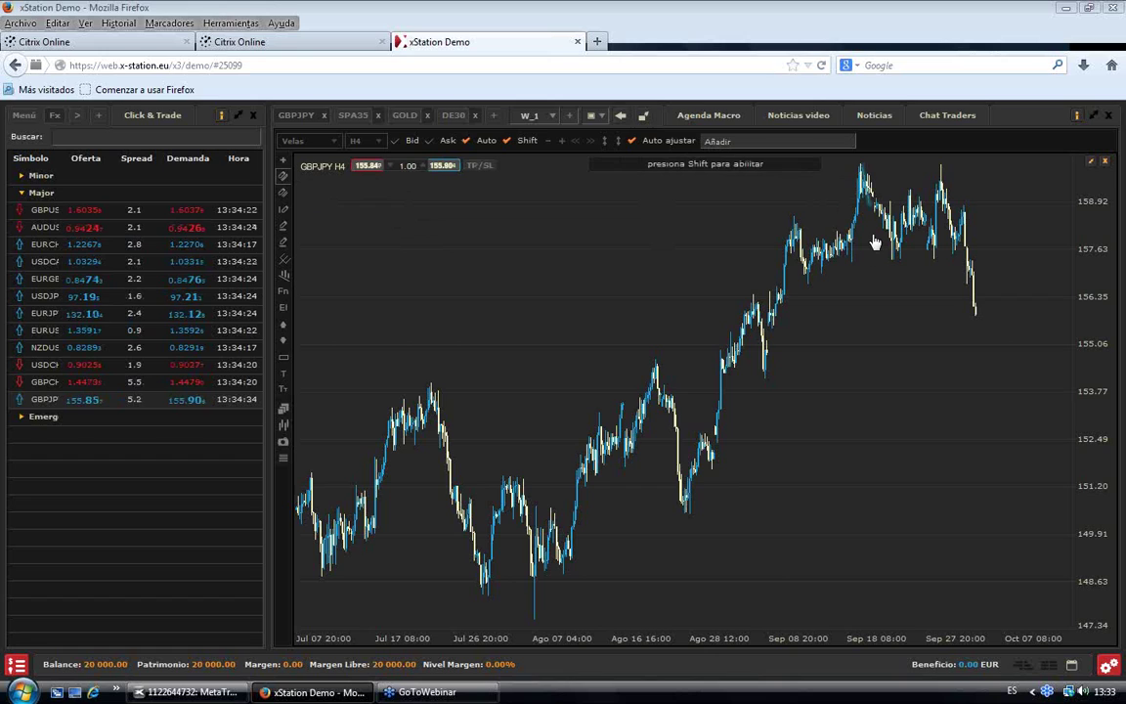
{"action": "left_click", "coordinate": [869, 259]}
{"action": "left_click", "coordinate": [861, 165]}
{"action": "mouse_move", "coordinate": [877, 213]}
{"action": "left_mouse_down"}
{"action": "mouse_move", "coordinate": [943, 313]}
{"action": "mouse_move", "coordinate": [955, 312]}
{"action": "left_mouse_up"}
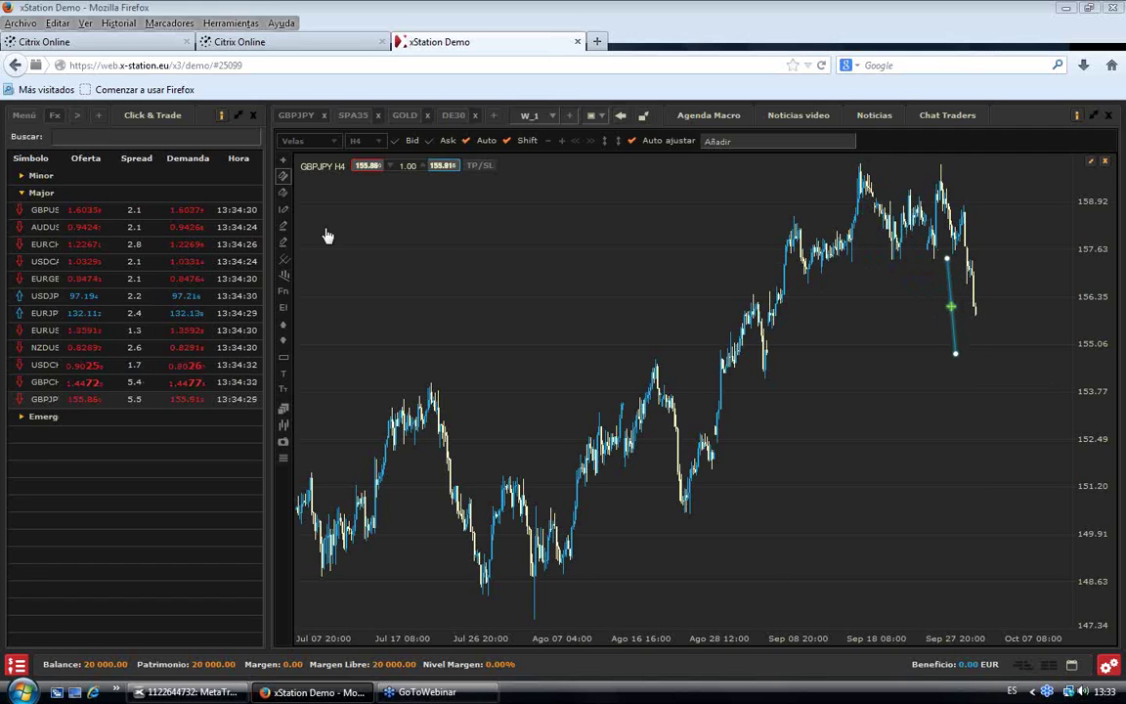
- Draw a horizontal line from mid-September at 157.39 on the GBPJPY chart and place a second one at 154.79, the projection's lower end
{"action": "left_click", "coordinate": [285, 239]}
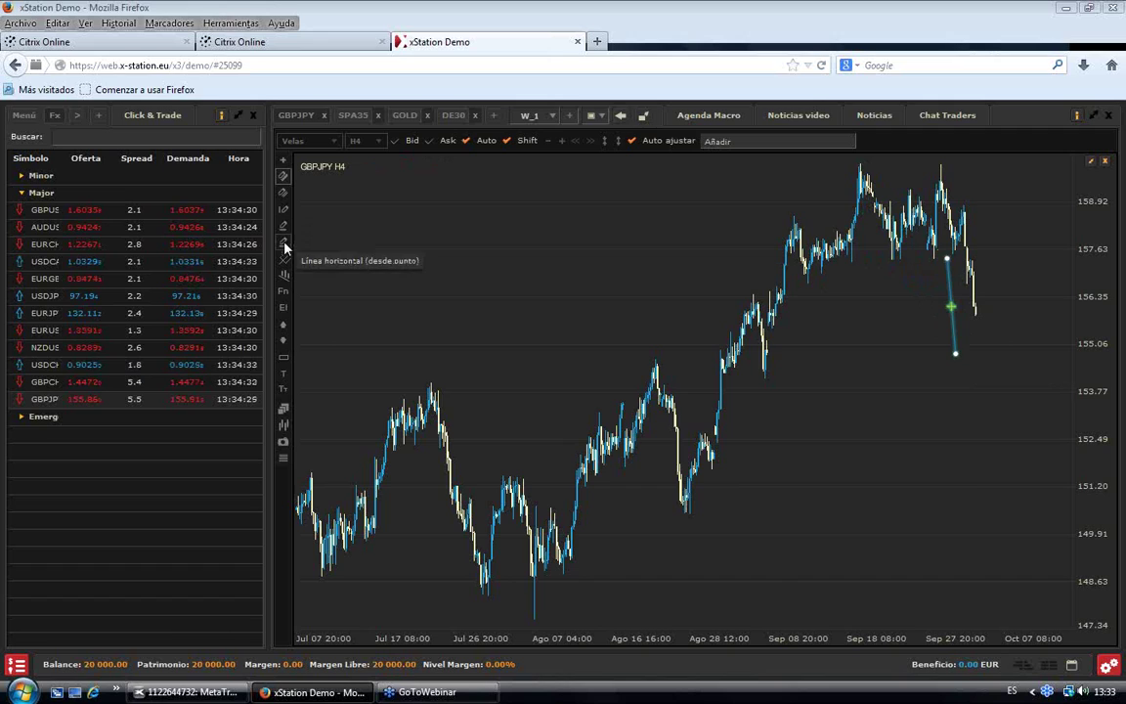
{"action": "left_click", "coordinate": [869, 262]}
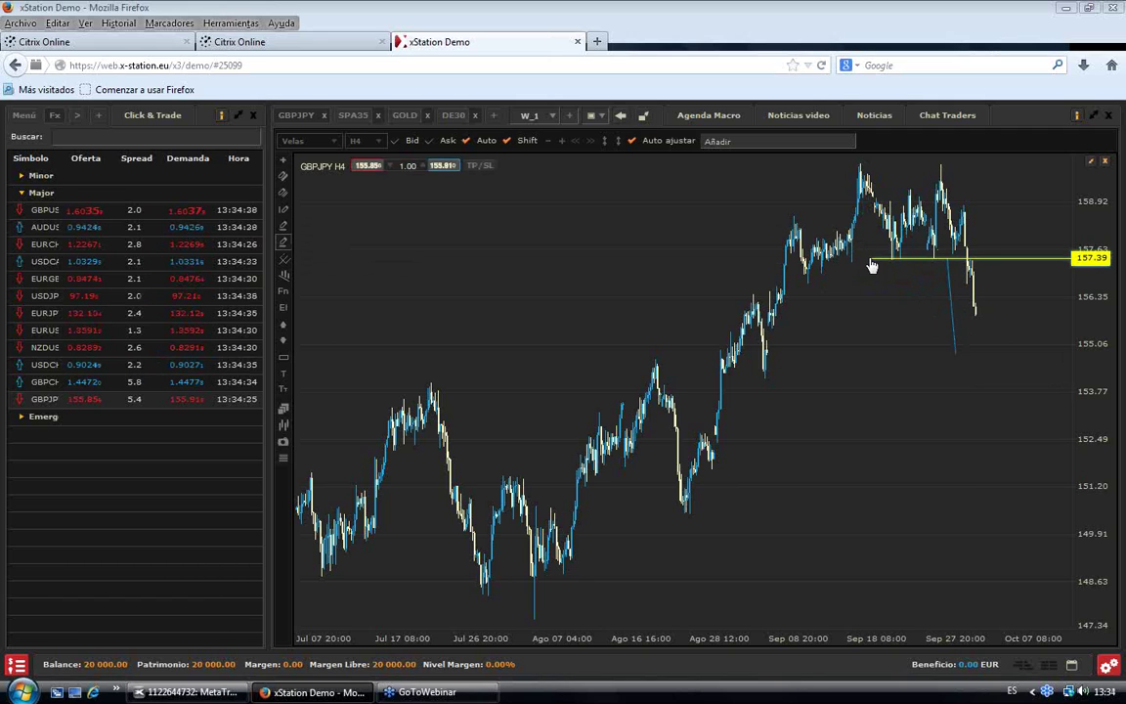
{"action": "mouse_move", "coordinate": [859, 262]}
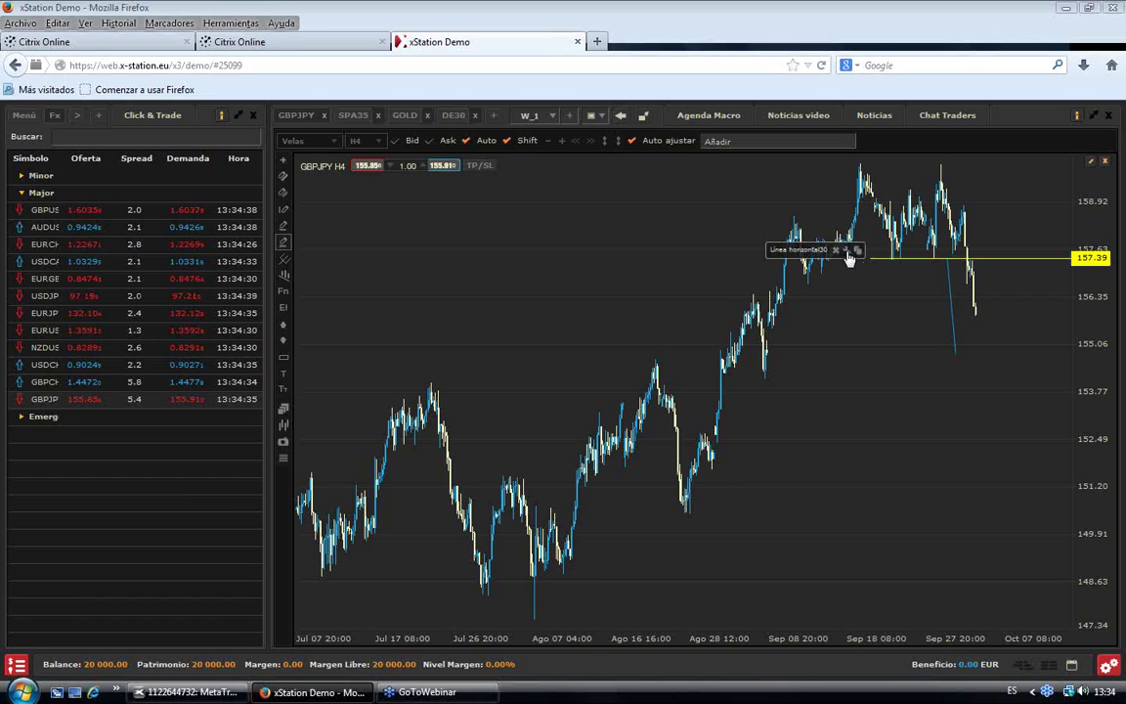
{"action": "left_click", "coordinate": [877, 266]}
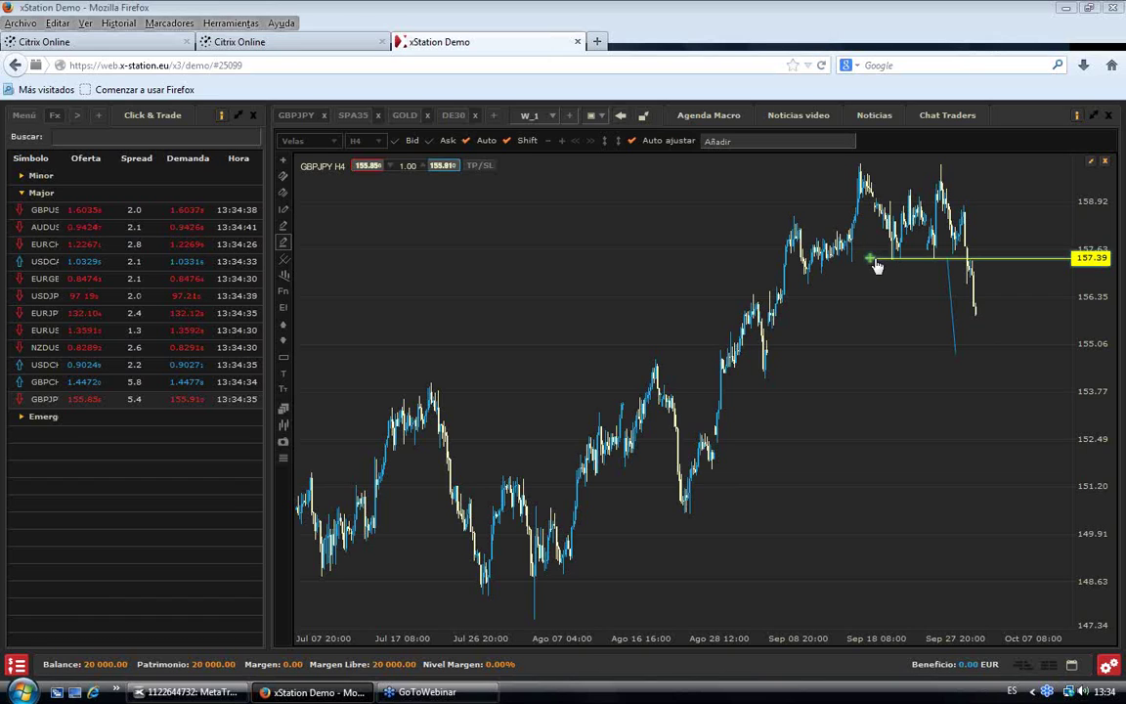
{"action": "left_click_drag", "start_coordinate": [870, 291], "coordinate": [873, 362]}
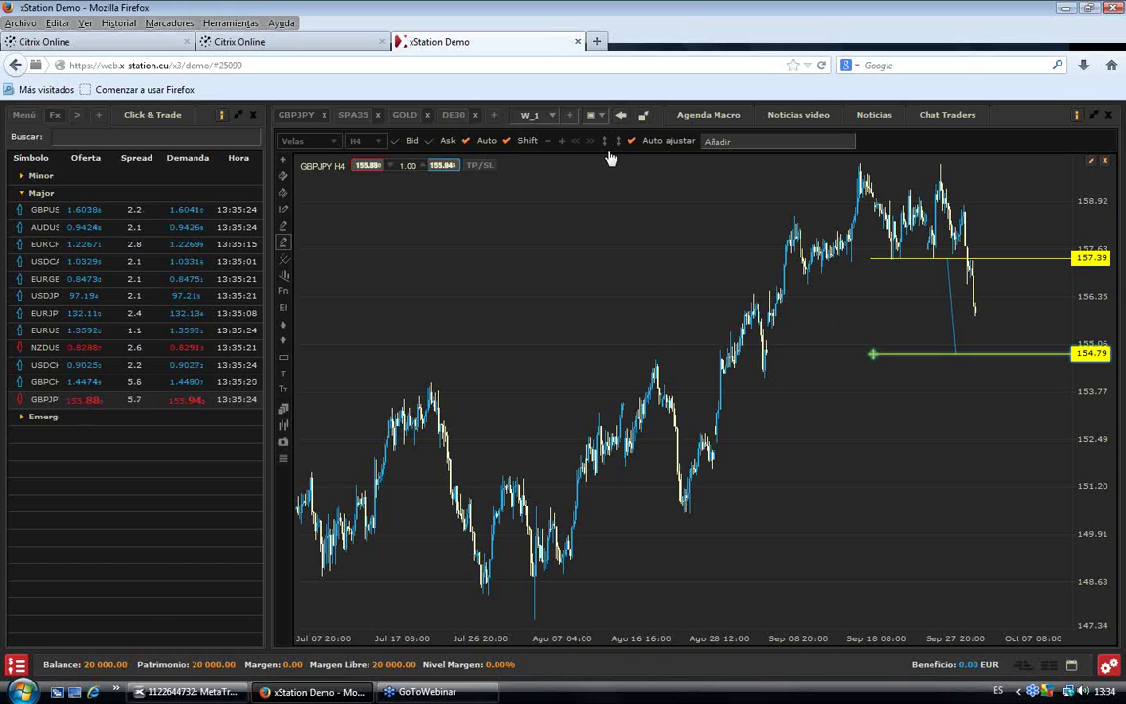
- Go to xtb.es in the second browser tab and open the site's Seminarios page under Formación
{"action": "left_click", "coordinate": [325, 46]}
{"action": "left_click", "coordinate": [284, 65]}
{"action": "type", "text": "xtb.es/"}
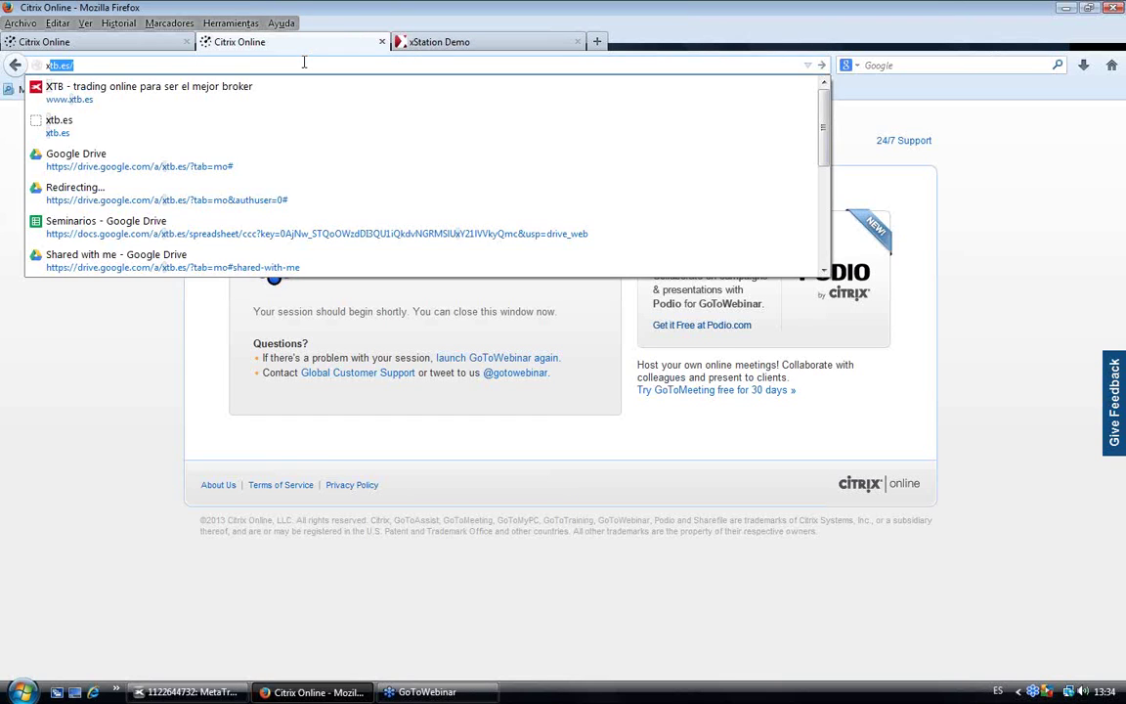
{"action": "key", "text": "Return"}
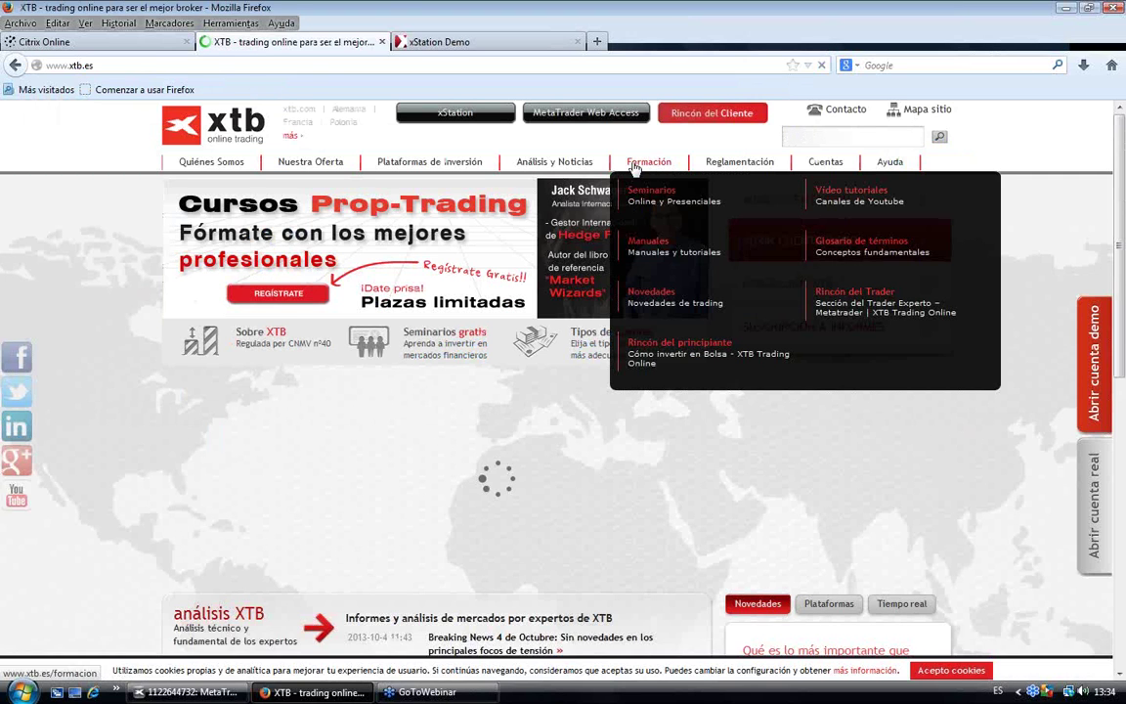
{"action": "left_click", "coordinate": [641, 193]}
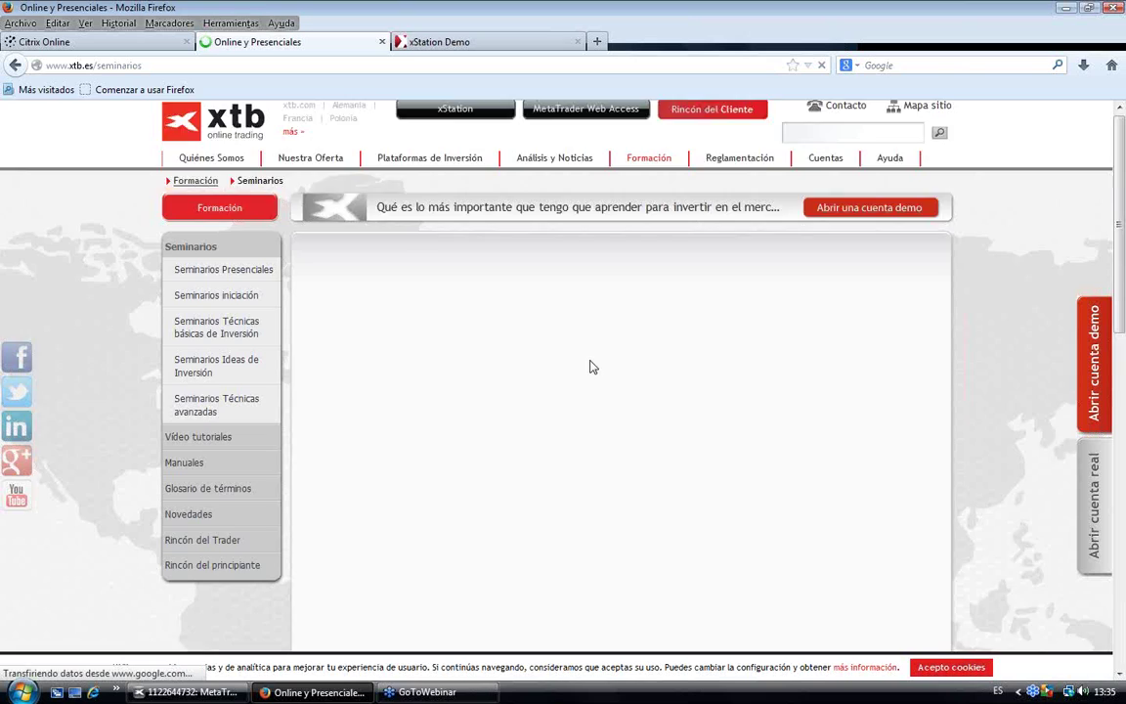
- Review the online seminar schedules for Técnicas avanzadas and Ideas de inversión, checking dates, speakers and topics
{"action": "scroll", "coordinate": [589, 366], "scroll_direction": "down", "scroll_amount": 3}
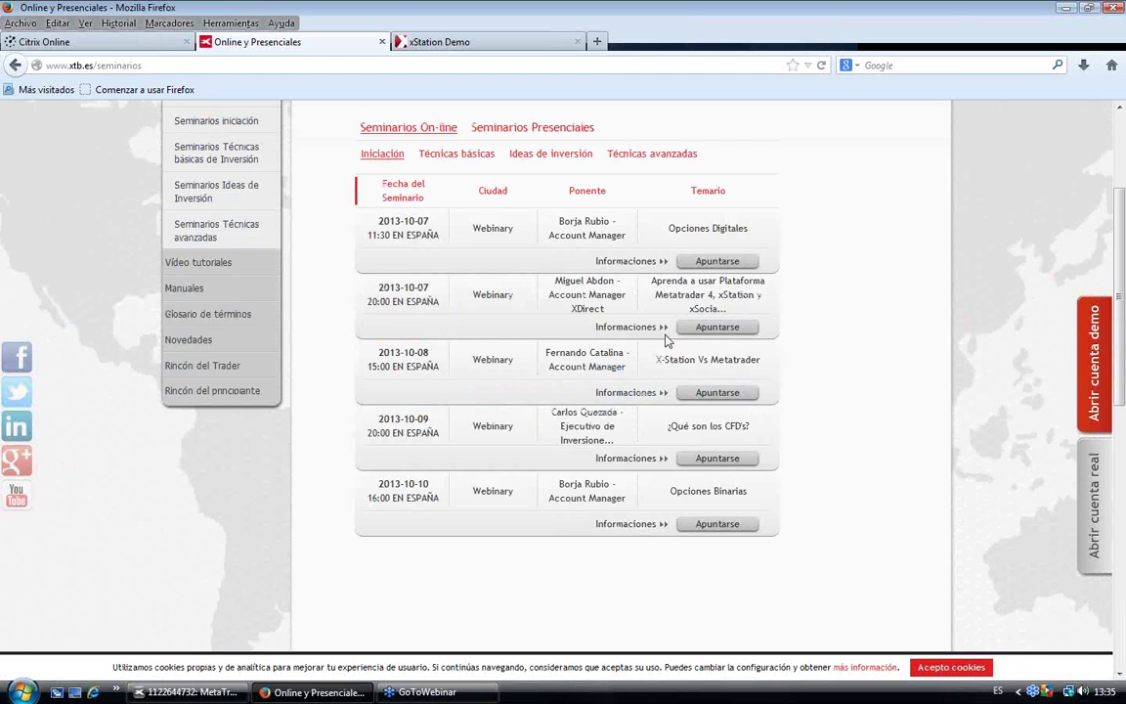
{"action": "left_click", "coordinate": [626, 156]}
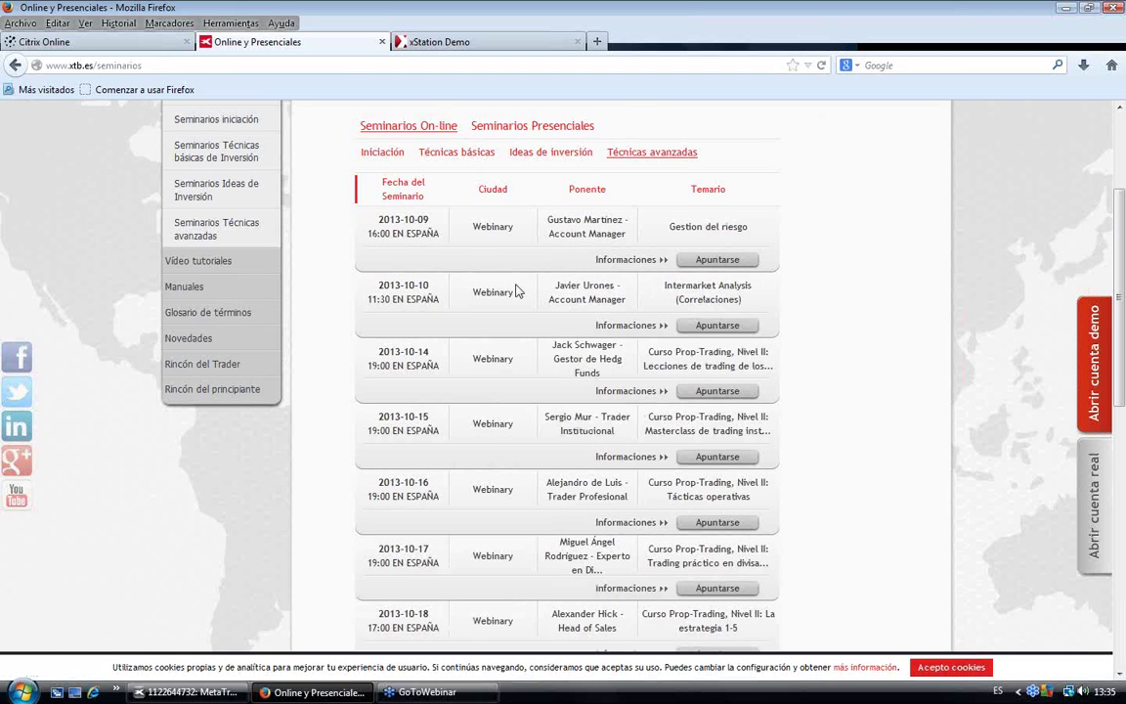
{"action": "left_click", "coordinate": [551, 153]}
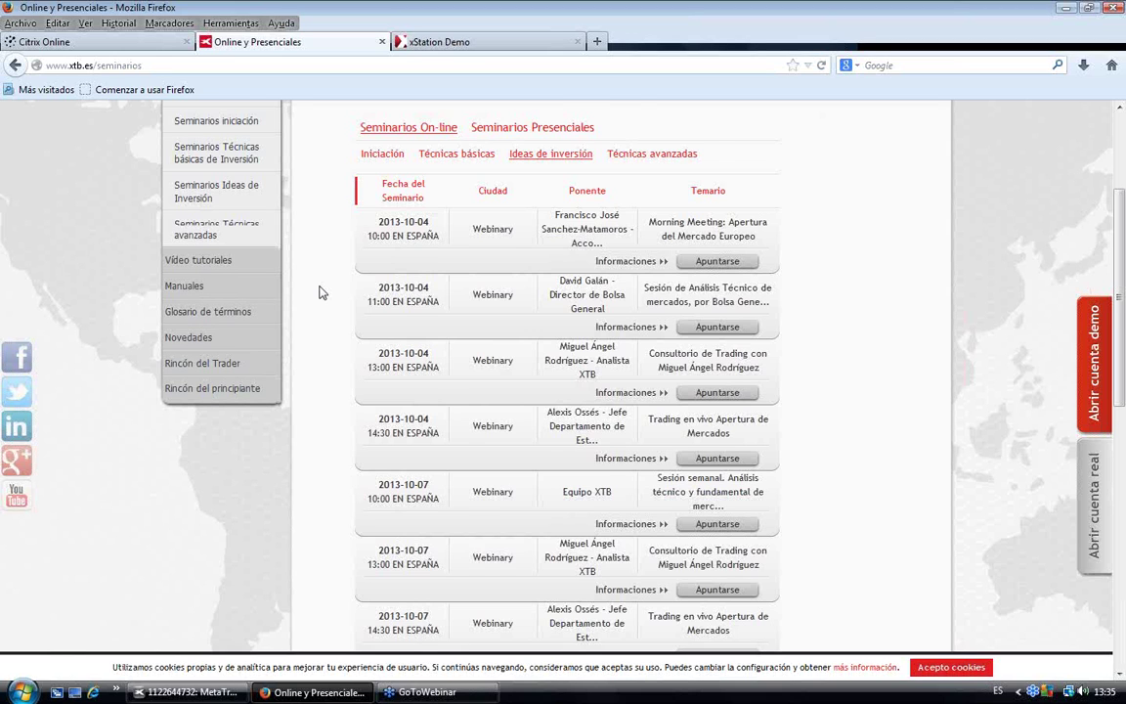
{"action": "scroll", "coordinate": [319, 292], "scroll_direction": "down", "scroll_amount": 1}
{"action": "scroll", "coordinate": [319, 293], "scroll_direction": "down", "scroll_amount": 1}
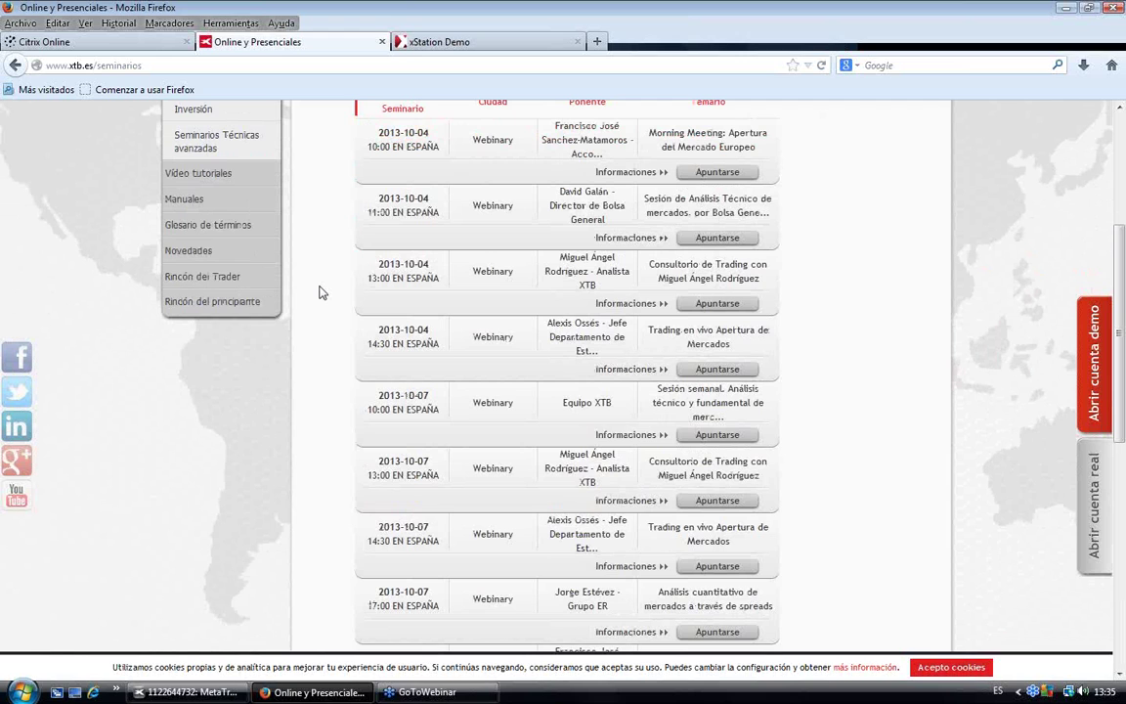
{"action": "scroll", "coordinate": [319, 293], "scroll_direction": "down", "scroll_amount": 1}
{"action": "scroll", "coordinate": [319, 293], "scroll_direction": "down", "scroll_amount": 1}
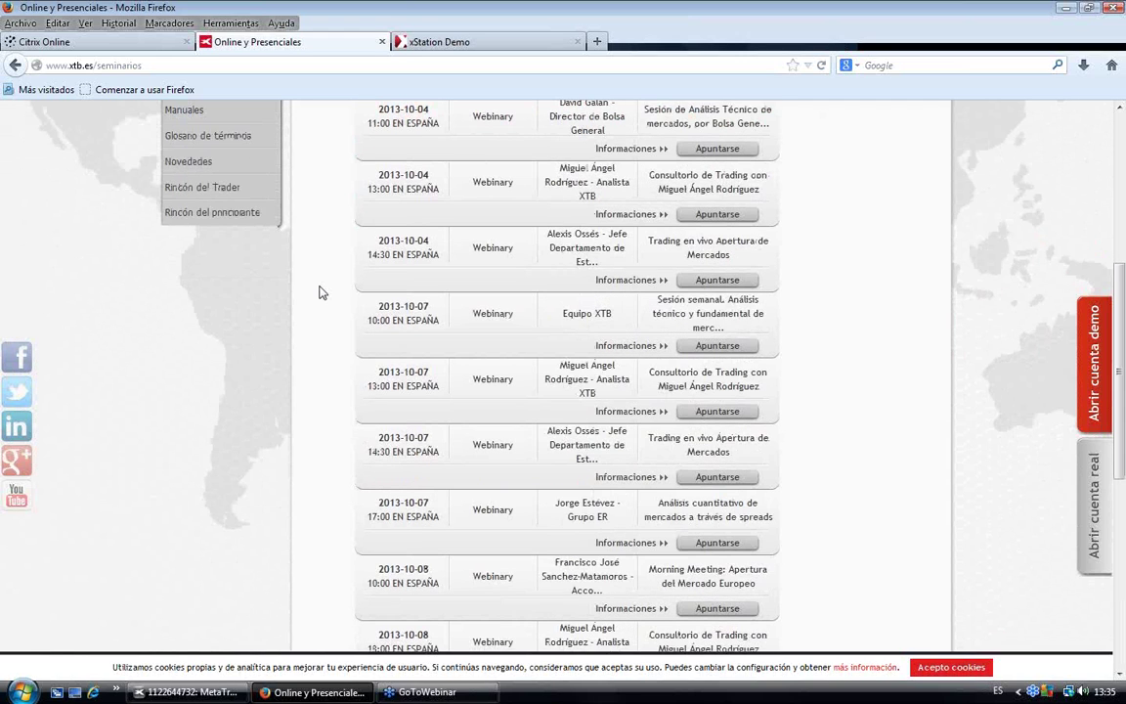